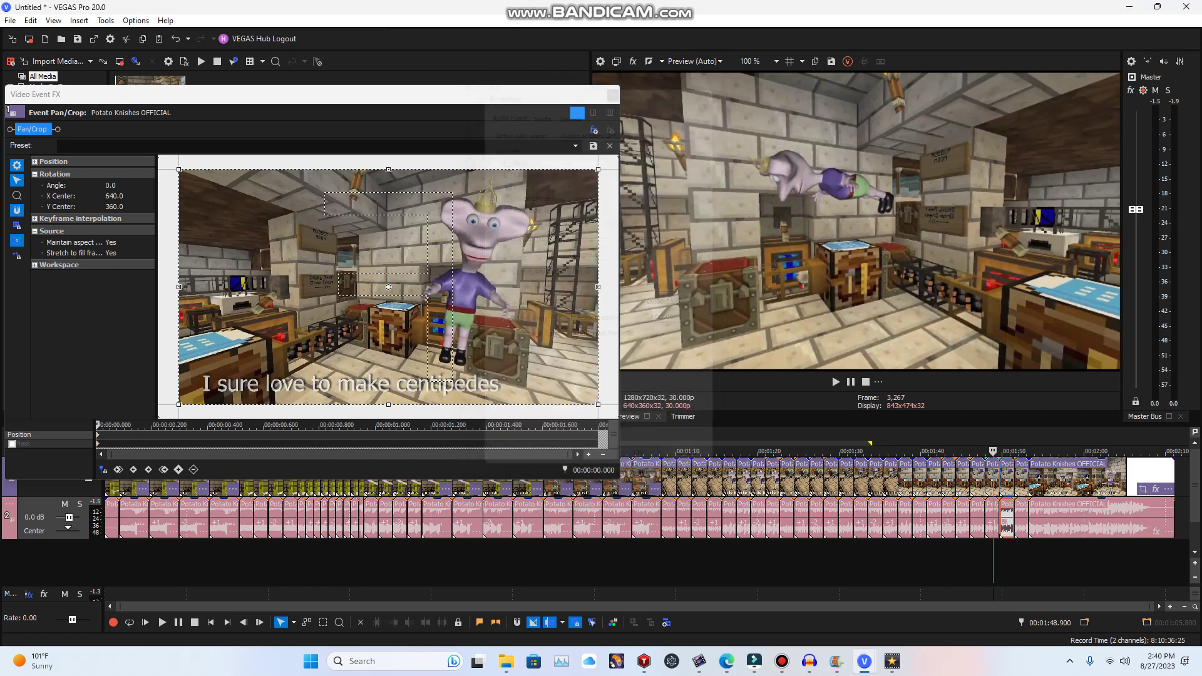
- Set the audio of the short event just before the final long clip to élastique pitch shifting, Pro attributes, pitch change 1
{"action": "right_click", "coordinate": [1023, 524]}
{"action": "left_click", "coordinate": [1057, 637]}
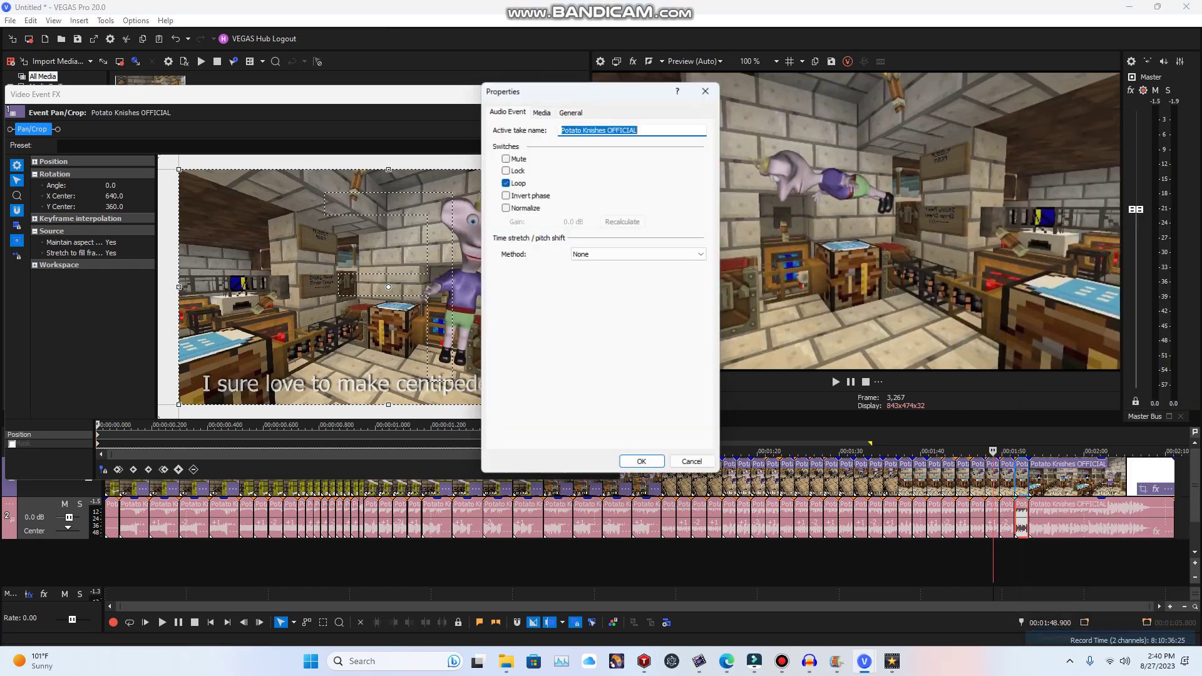
{"action": "left_click", "coordinate": [638, 254]}
{"action": "left_click", "coordinate": [639, 273]}
{"action": "left_click", "coordinate": [638, 272]}
{"action": "left_click", "coordinate": [639, 282]}
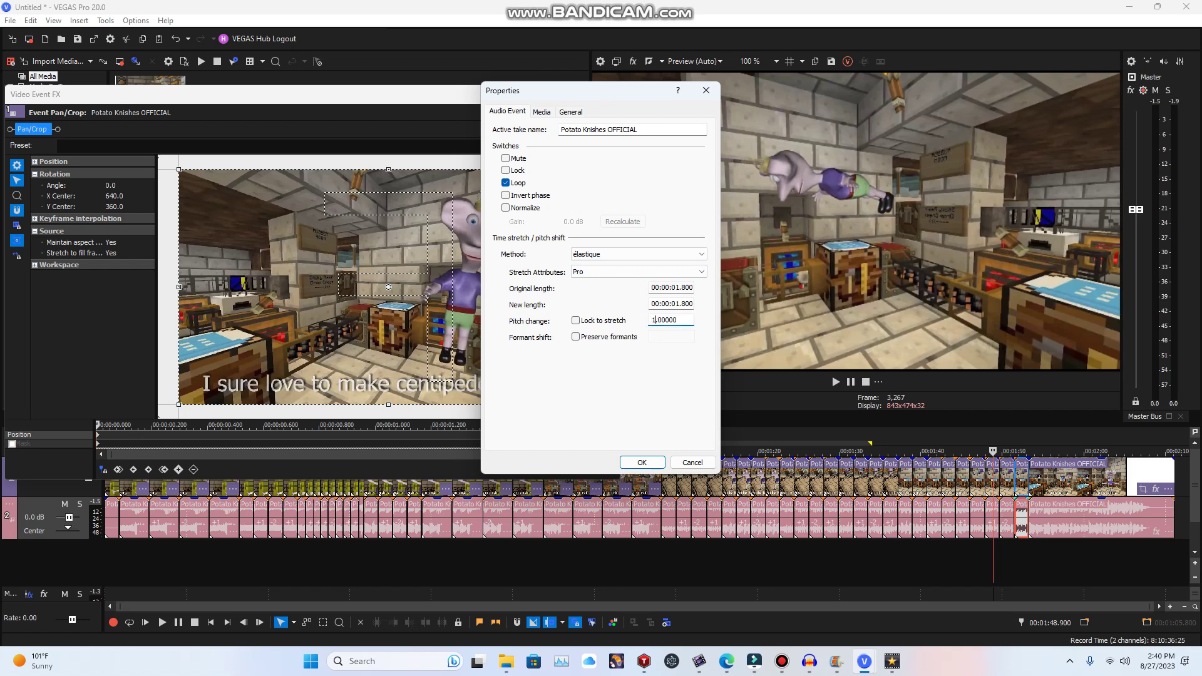
{"action": "key", "text": "Return"}
- Flip the video of the short event just before the final long clip horizontally in Event Pan/Crop
{"action": "right_click", "coordinate": [1019, 479]}
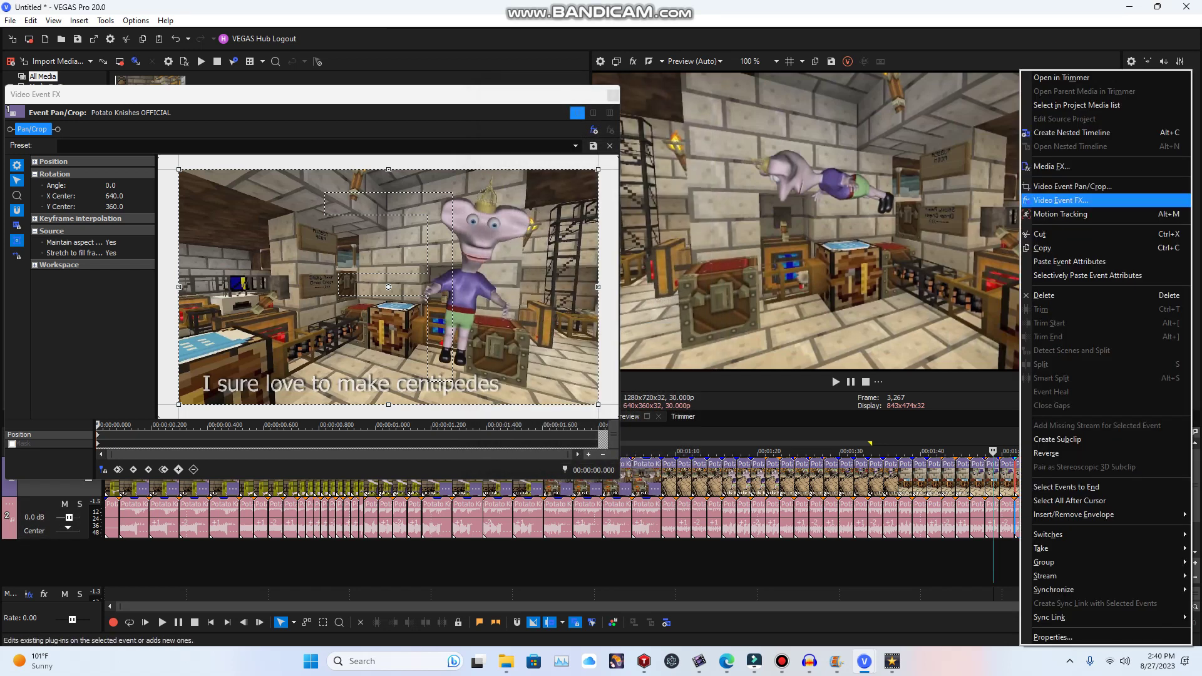
{"action": "left_click", "coordinate": [1064, 186]}
{"action": "right_click", "coordinate": [465, 299]}
{"action": "left_click", "coordinate": [501, 333]}
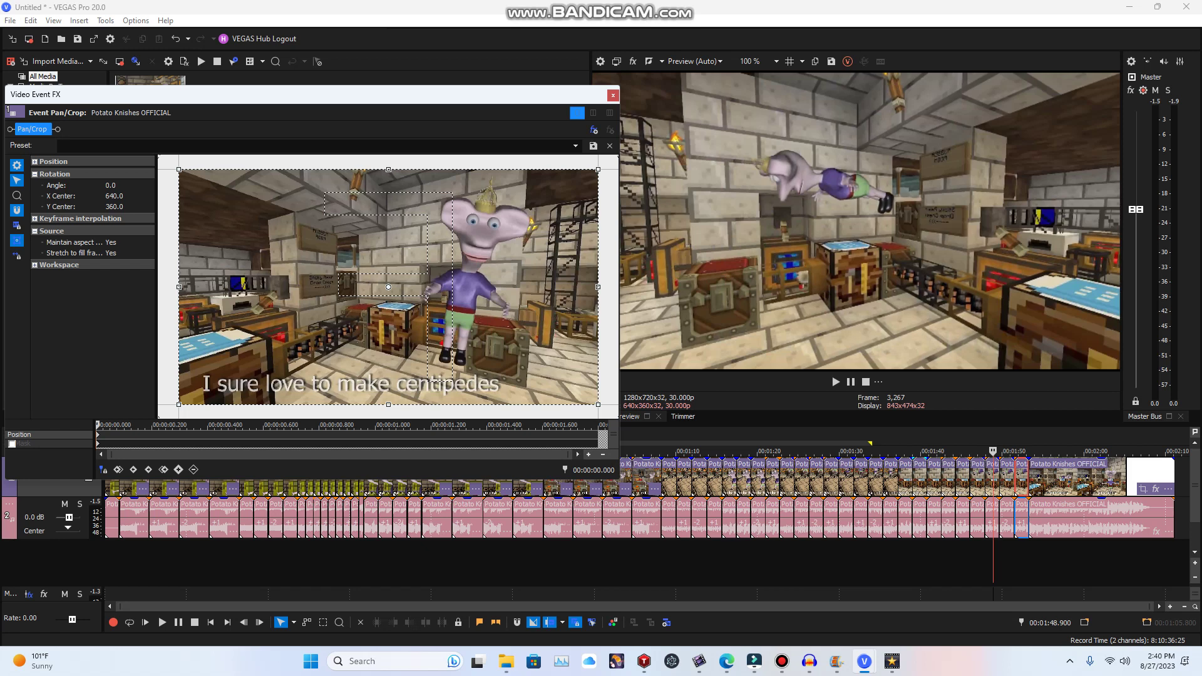
- Play back the timeline from about 1:39 through the flipped events, closing the Video Event FX window
{"action": "left_click", "coordinate": [914, 481]}
{"action": "left_click", "coordinate": [836, 382]}
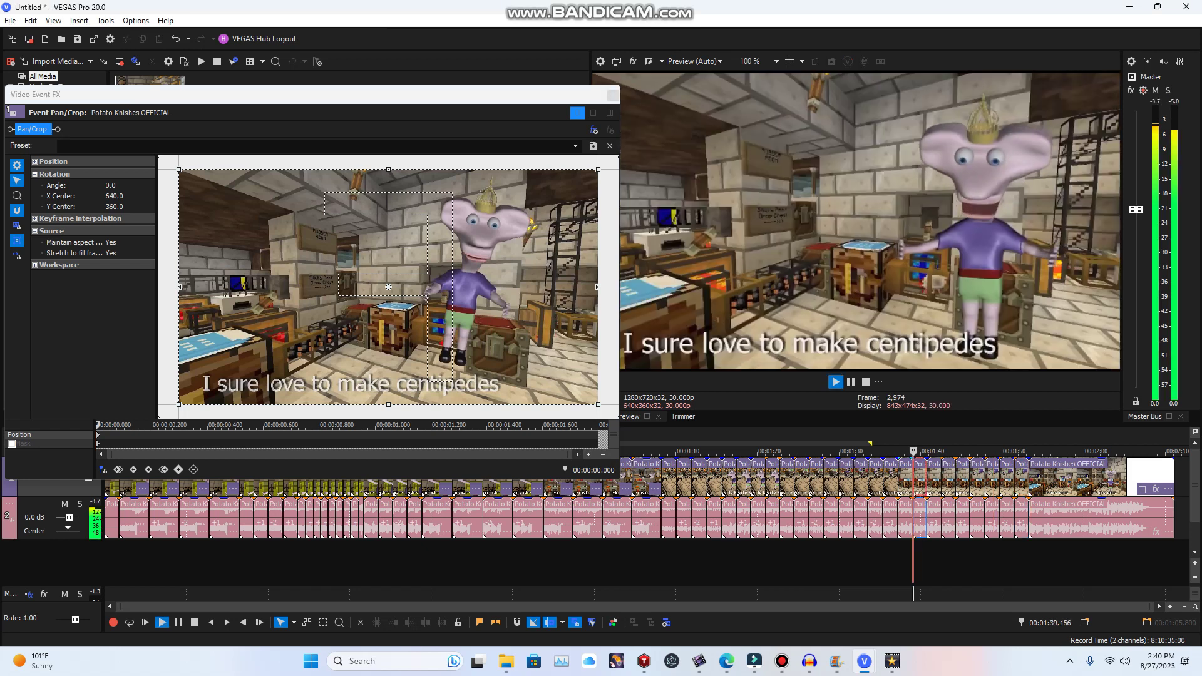
{"action": "left_click", "coordinate": [613, 95]}
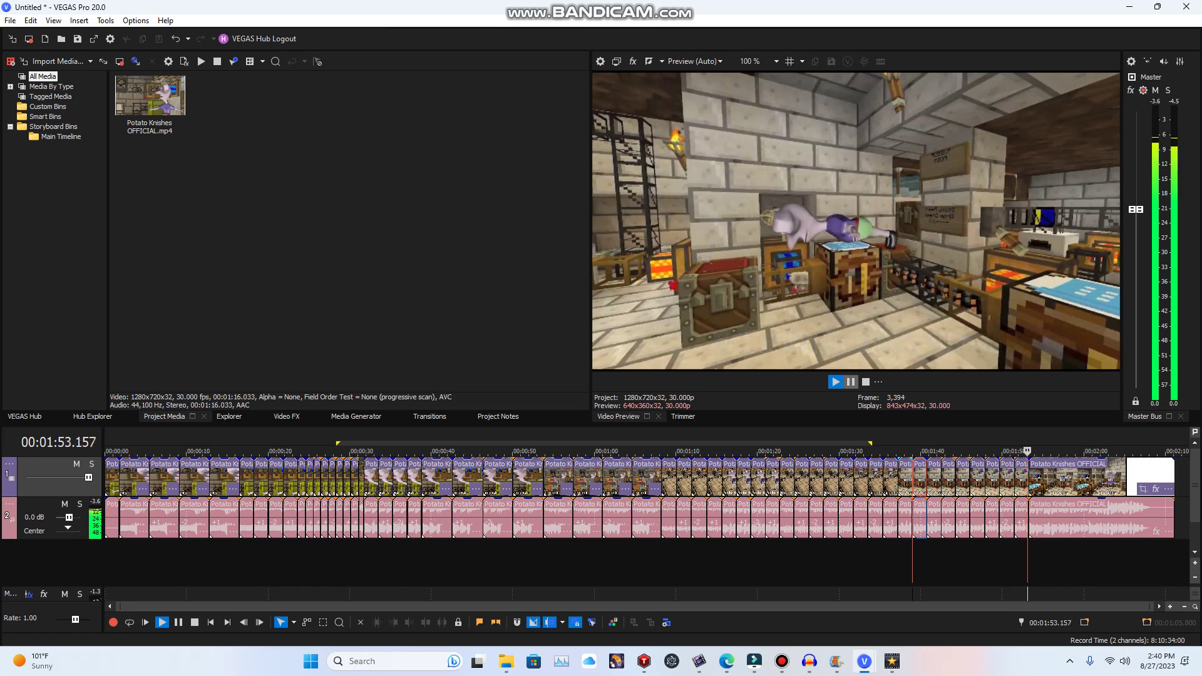
{"action": "key", "text": "Return"}
- Play back the earlier edited events from about 0:16 onward and continue into the final long clip
{"action": "left_click", "coordinate": [241, 479]}
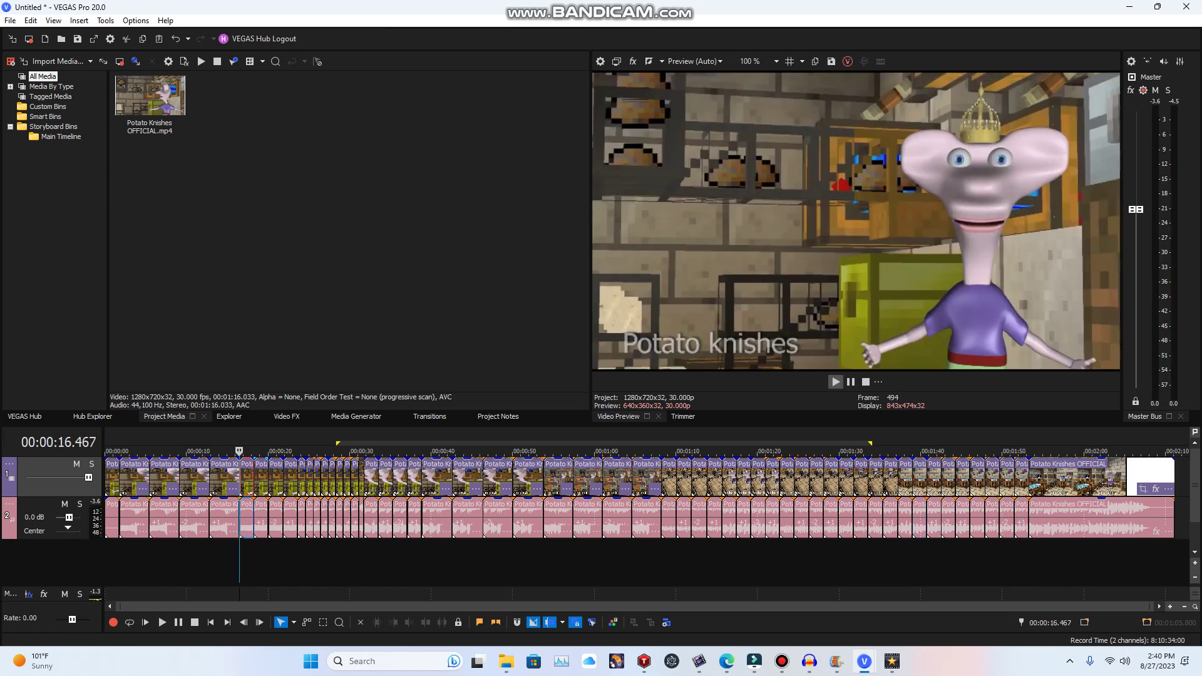
{"action": "key", "text": "space"}
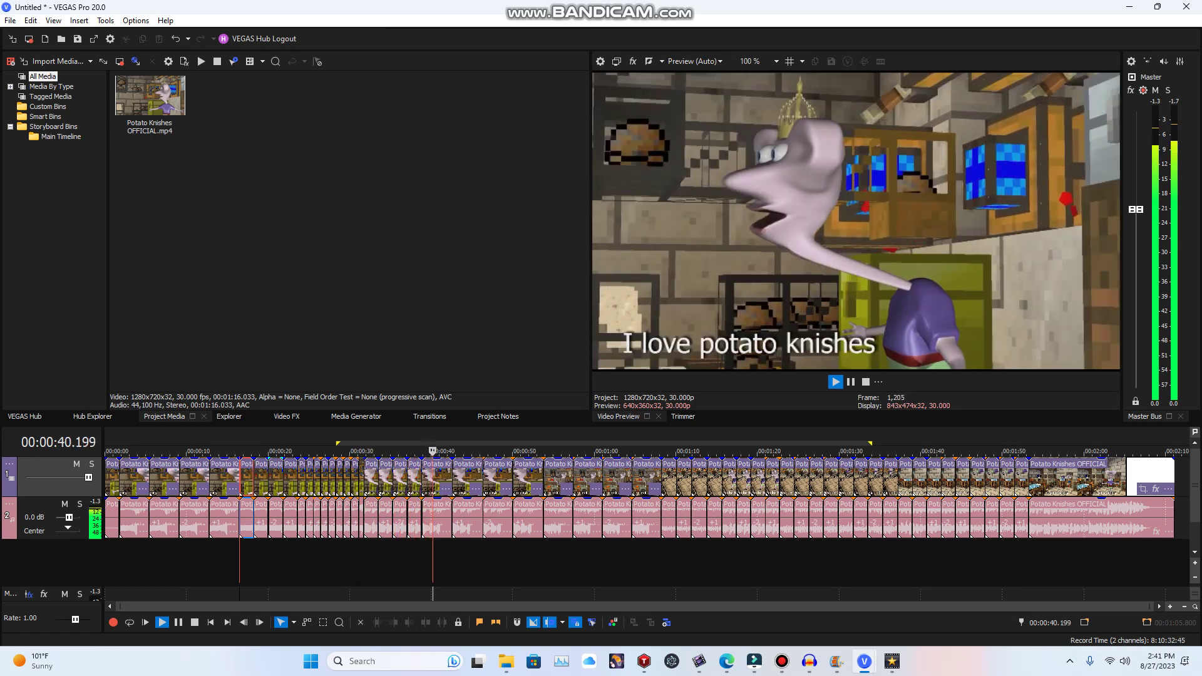
{"action": "key", "text": "Return"}
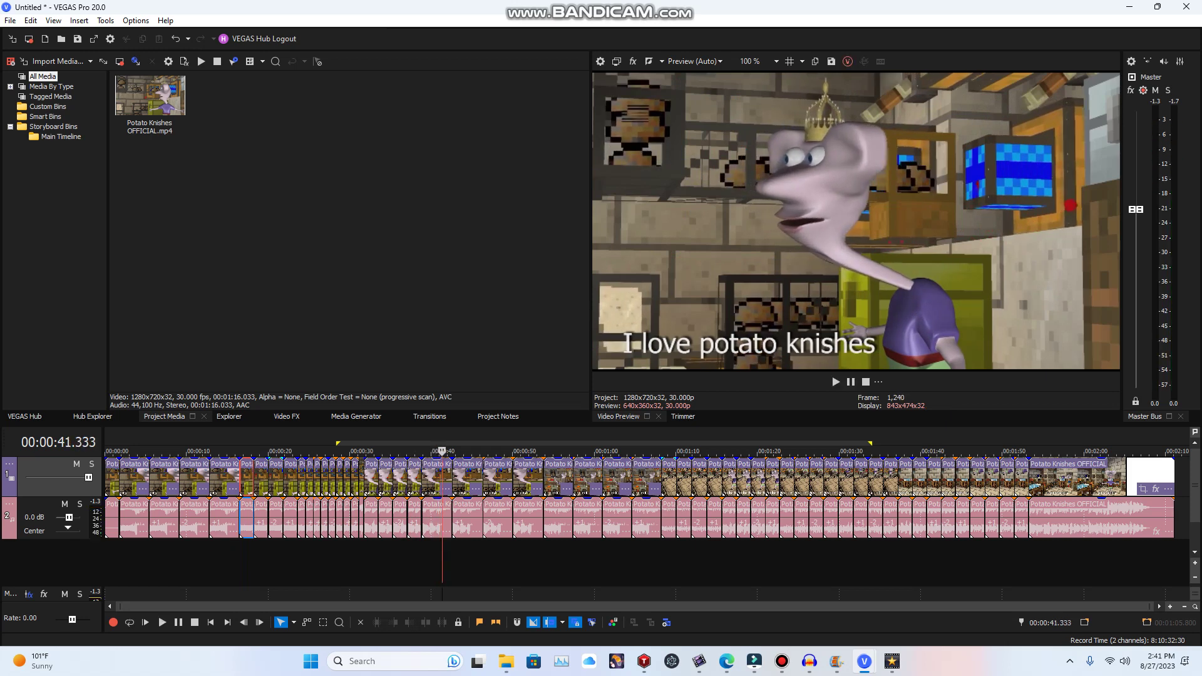
{"action": "key", "text": "space"}
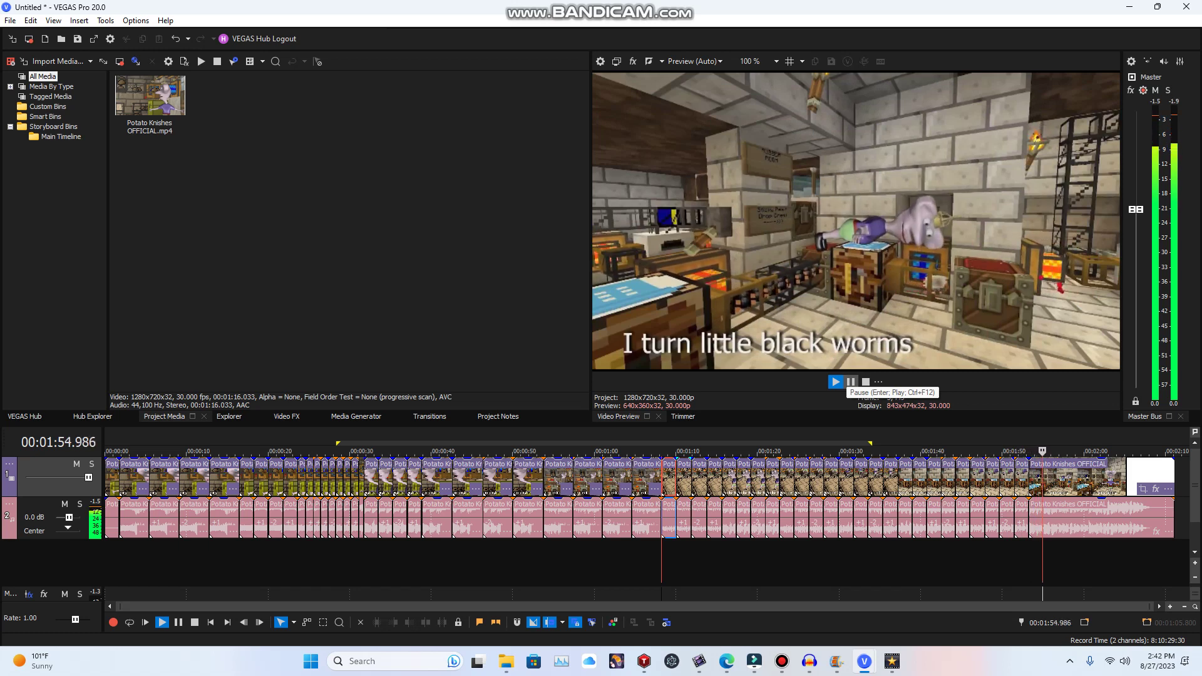
{"action": "left_click", "coordinate": [851, 382]}
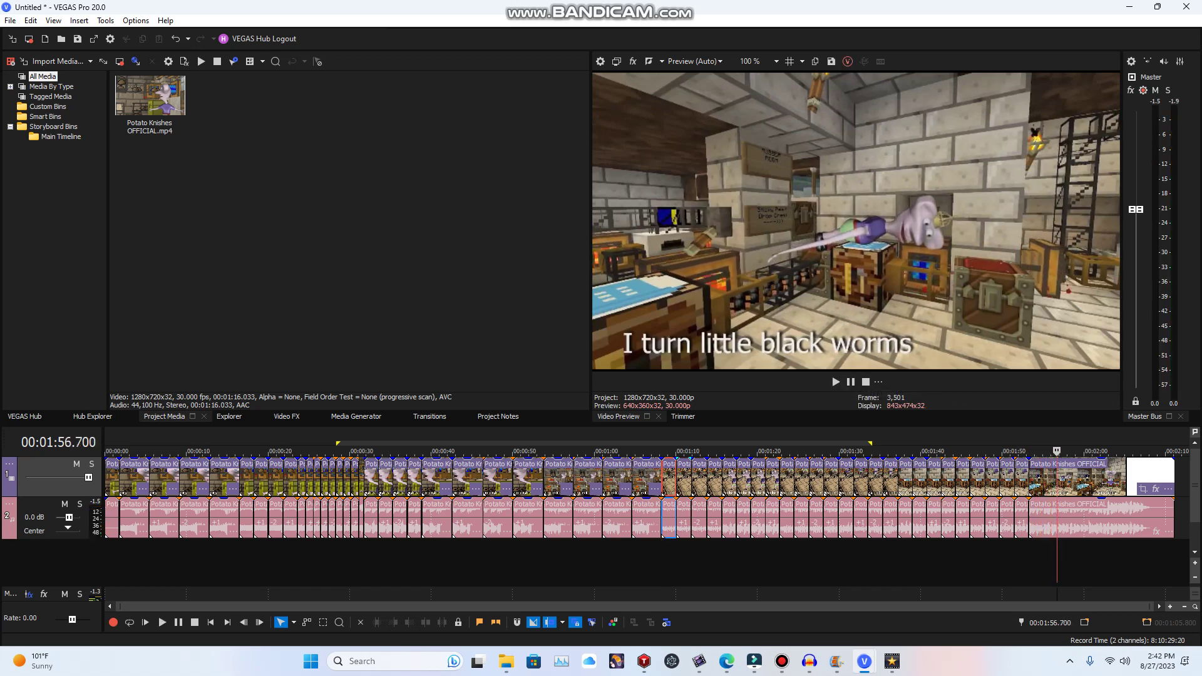
- Split the final long clip at 00:01:55.100 and preview the cut
{"action": "left_click", "coordinate": [1029, 477]}
{"action": "left_click", "coordinate": [835, 382]}
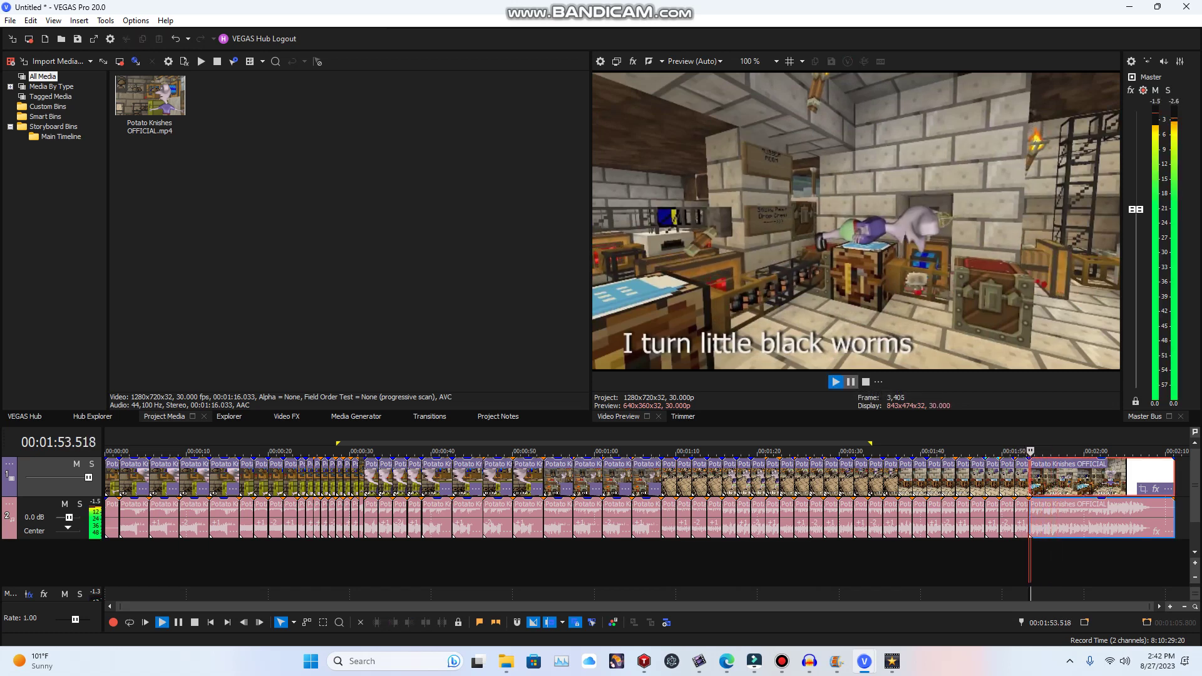
{"action": "left_click", "coordinate": [851, 382]}
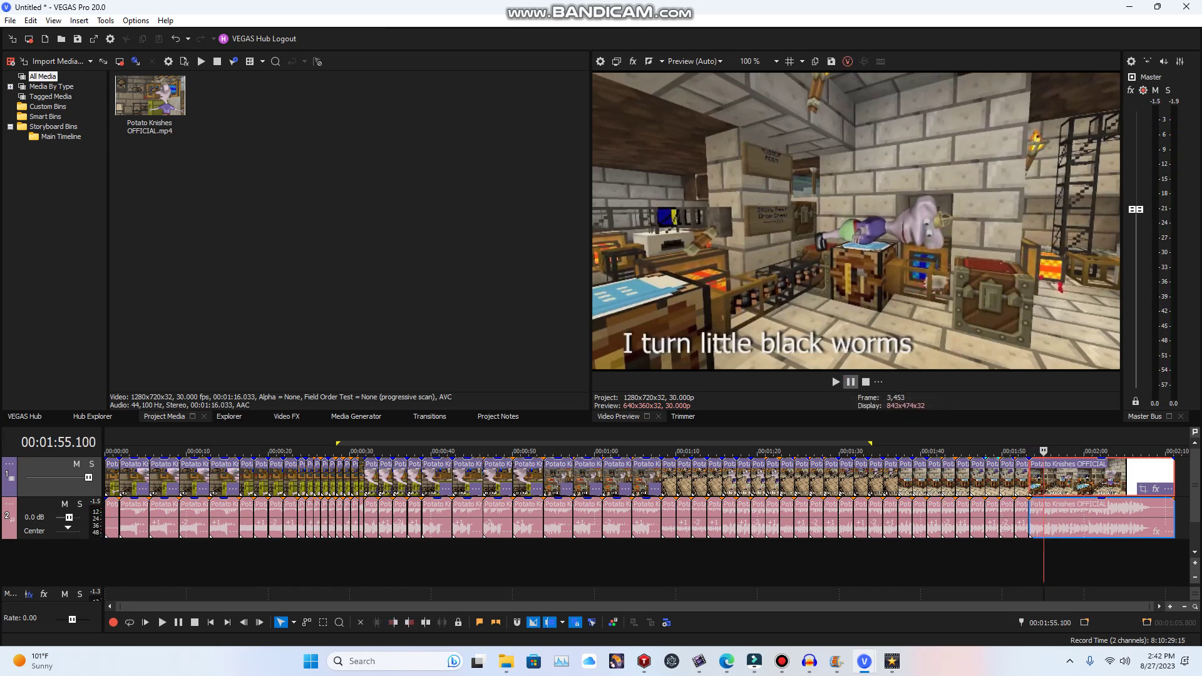
{"action": "right_click", "coordinate": [1069, 479]}
{"action": "left_click", "coordinate": [1067, 364]}
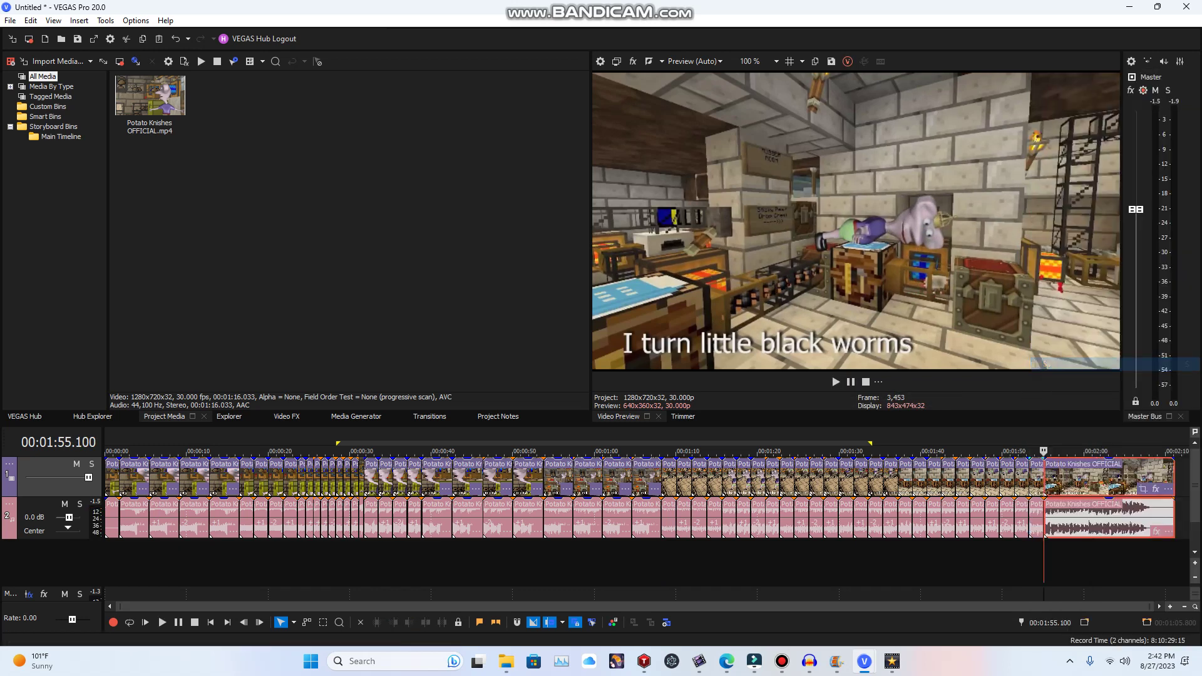
{"action": "left_click", "coordinate": [836, 381]}
{"action": "left_click", "coordinate": [851, 381]}
{"action": "key", "text": "space"}
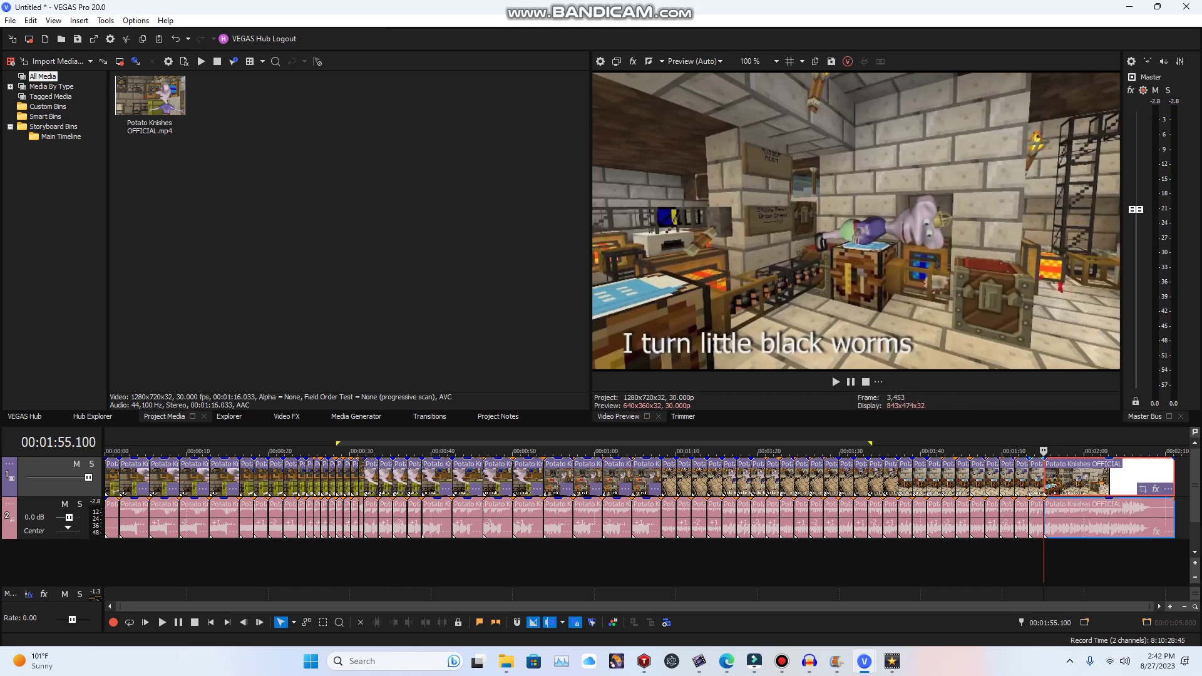
- Copy the newly split "I turn little black worms" event and paste it three times before the remaining long clip
{"action": "right_click", "coordinate": [1030, 476]}
{"action": "left_click", "coordinate": [1035, 247]}
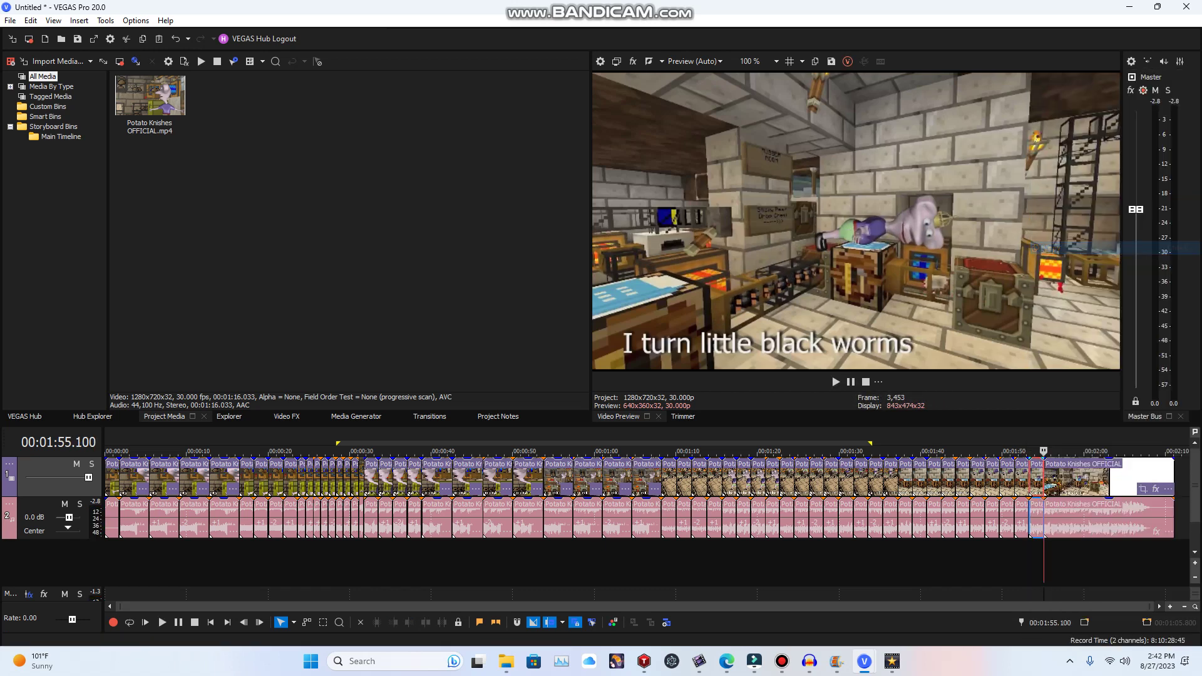
{"action": "right_click", "coordinate": [1181, 473]}
{"action": "left_click", "coordinate": [1114, 176]}
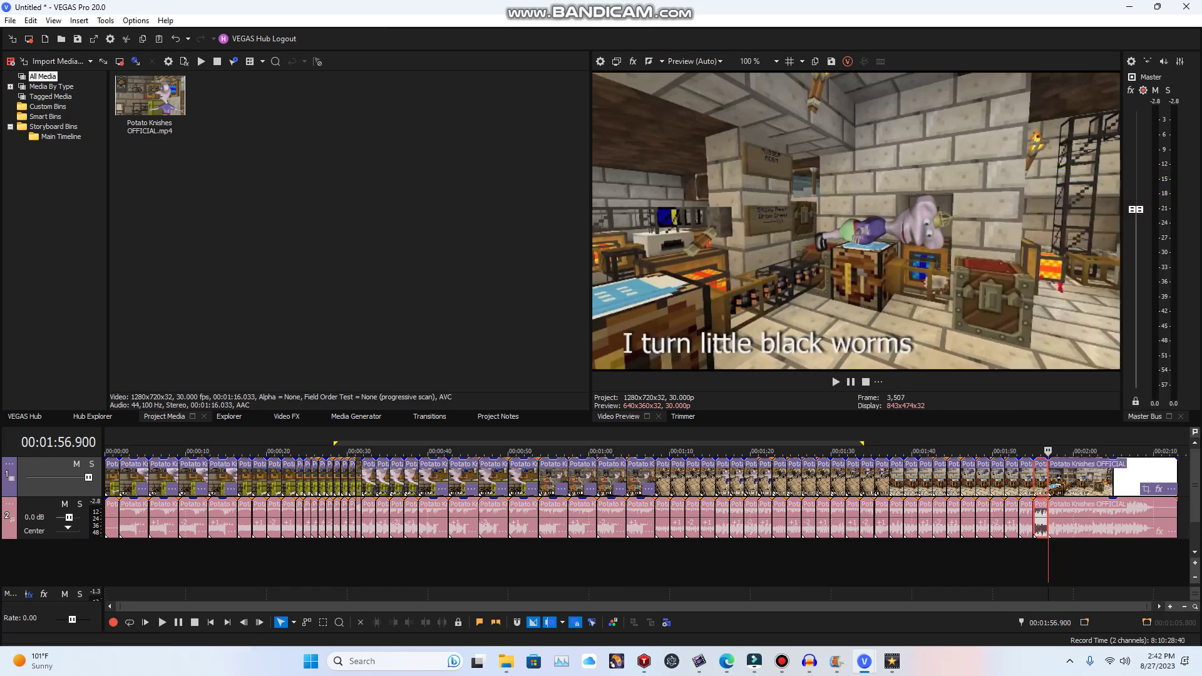
{"action": "right_click", "coordinate": [1038, 479]}
{"action": "left_click", "coordinate": [1039, 180]}
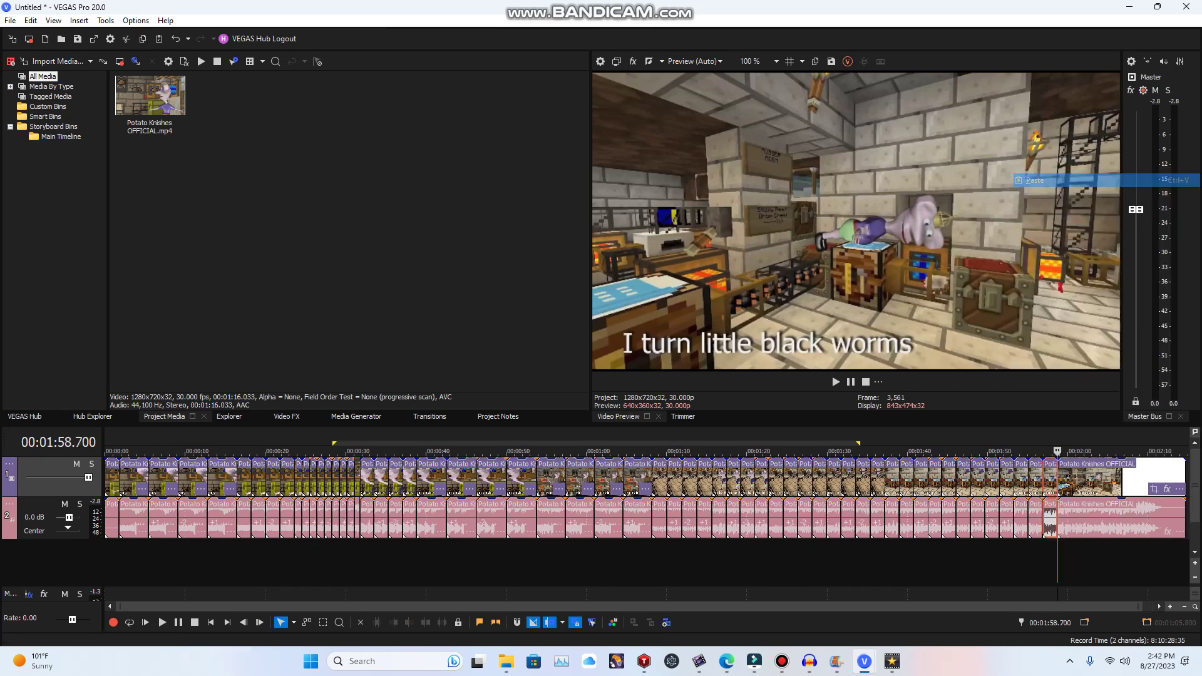
{"action": "right_click", "coordinate": [1181, 470]}
{"action": "left_click", "coordinate": [1089, 171]}
- Flip the video of the second "I turn little black worms" event horizontally in Event Pan/Crop
{"action": "left_click", "coordinate": [1014, 479]}
{"action": "right_click", "coordinate": [1013, 479]}
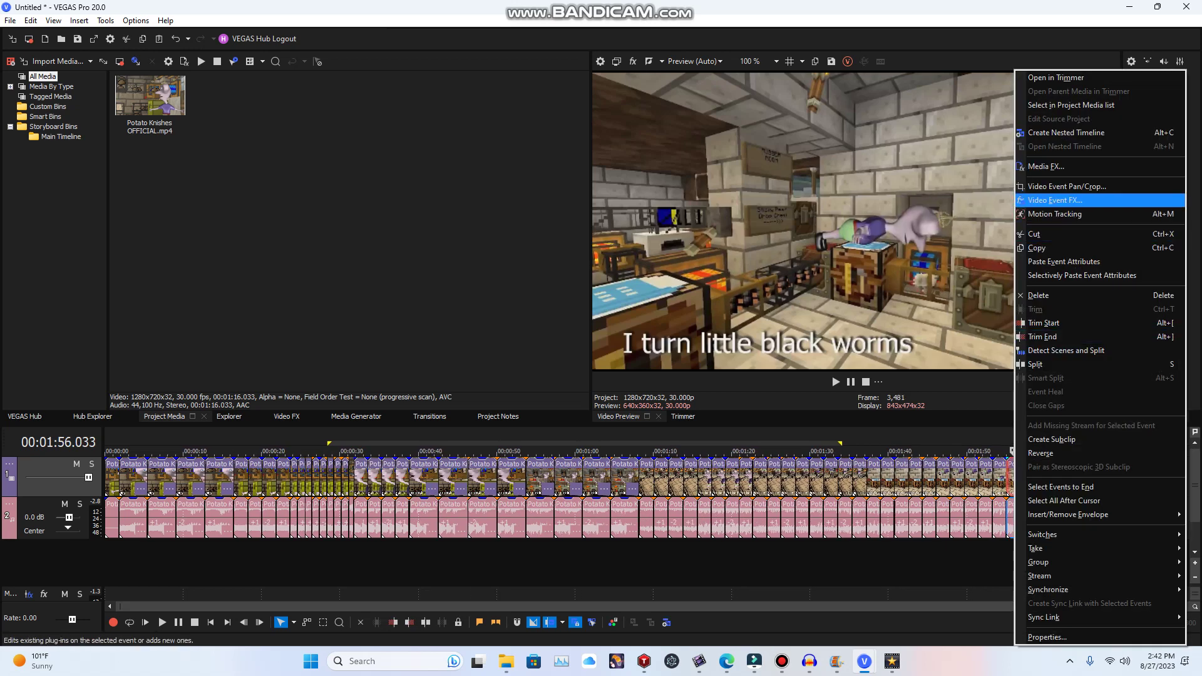
{"action": "left_click", "coordinate": [1058, 199]}
{"action": "right_click", "coordinate": [565, 293]}
{"action": "left_click", "coordinate": [601, 326]}
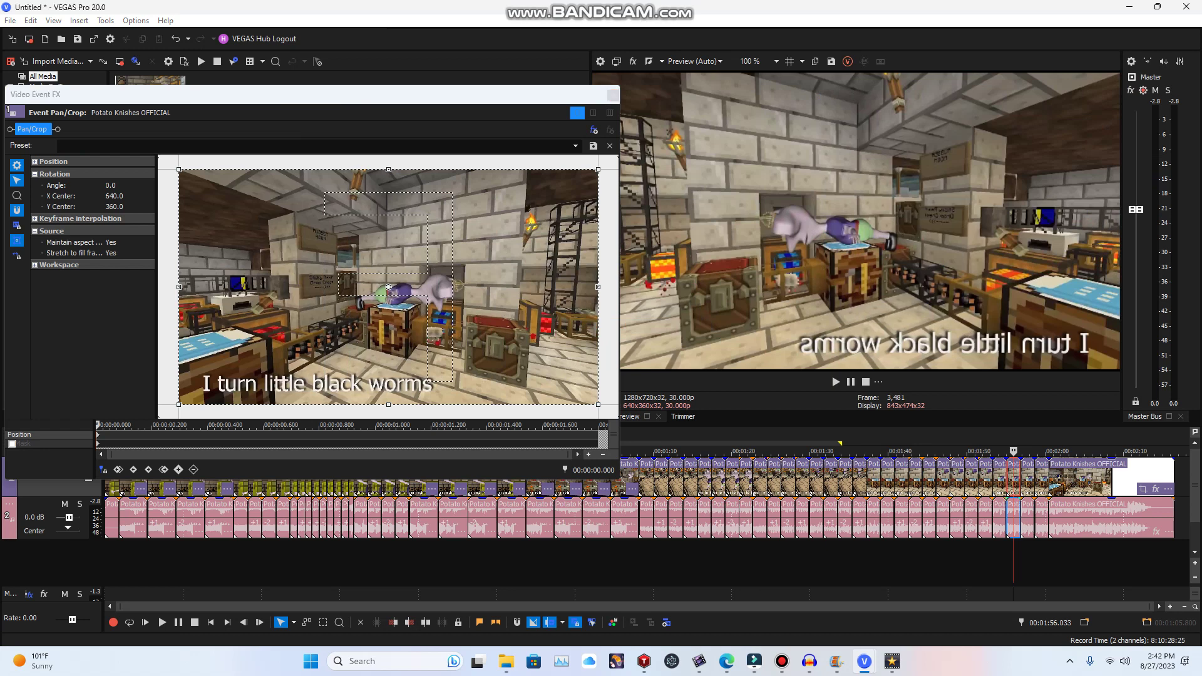
- Set the second "I turn little black worms" audio event to élastique pitch shifting, Pro attributes, pitch change 1
{"action": "right_click", "coordinate": [1013, 519]}
{"action": "left_click", "coordinate": [1064, 636]}
{"action": "left_click", "coordinate": [638, 254]}
{"action": "left_click", "coordinate": [639, 273]}
{"action": "left_click", "coordinate": [638, 272]}
{"action": "left_click", "coordinate": [638, 284]}
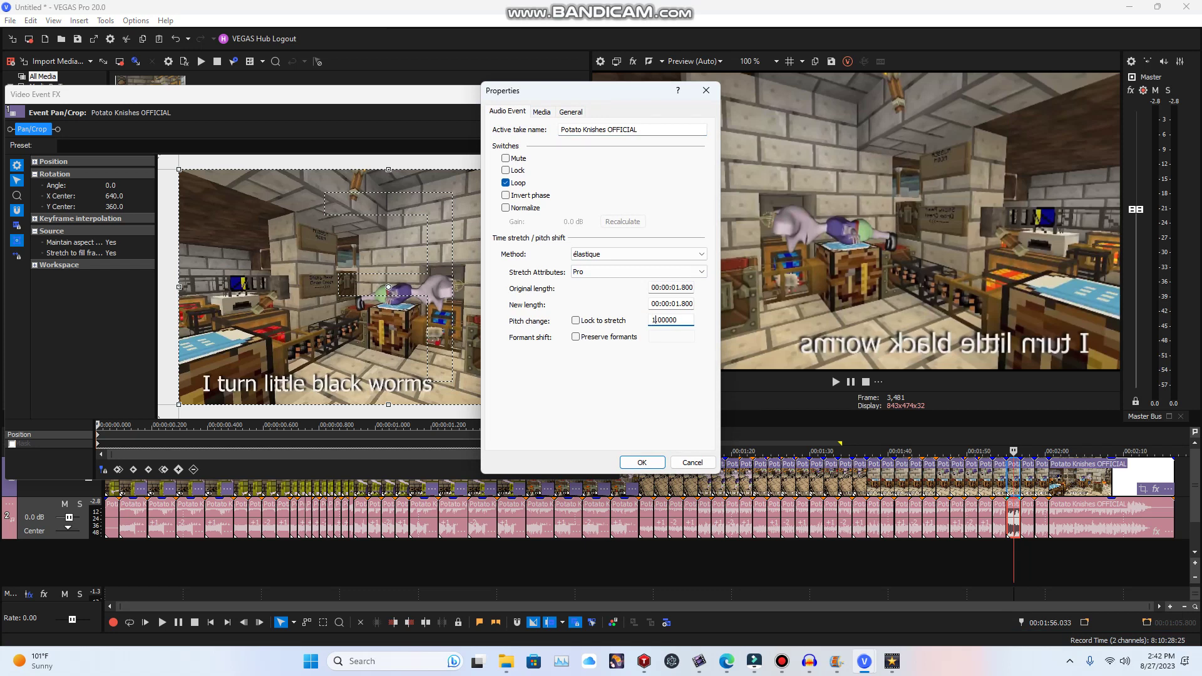
{"action": "key", "text": "Return"}
- Set the third "I turn little black worms" audio event to élastique pitch shifting with Pro attributes and adjust its pitch change
{"action": "right_click", "coordinate": [1027, 519]}
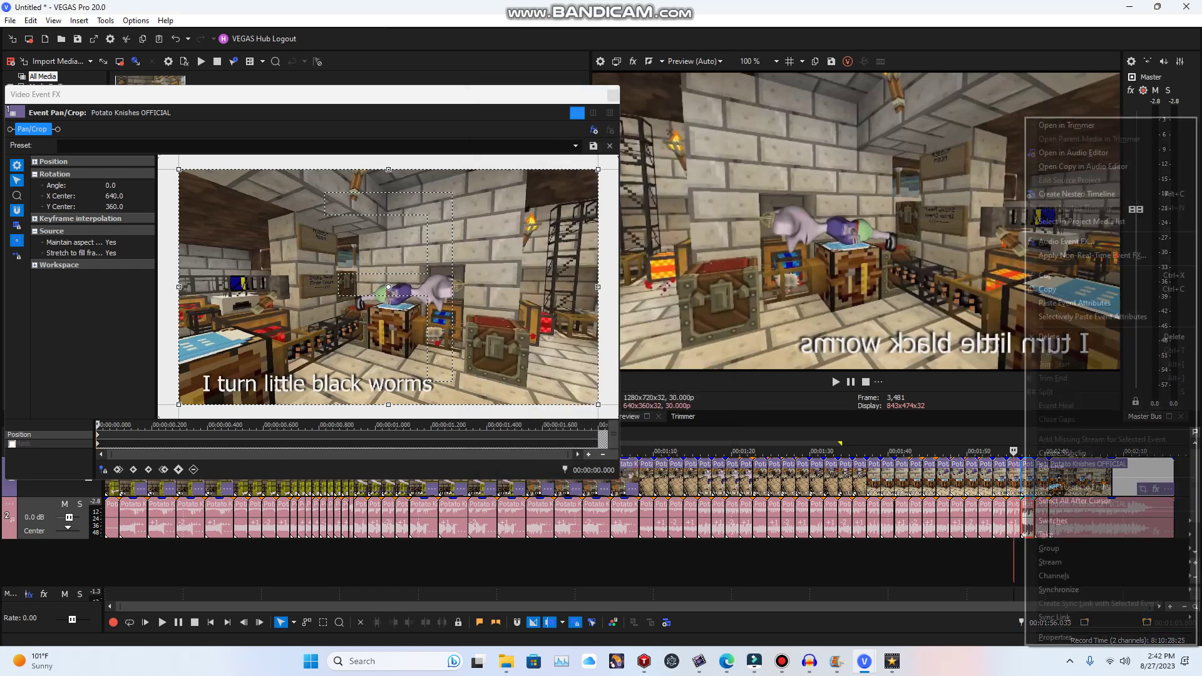
{"action": "left_click", "coordinate": [1064, 637]}
{"action": "left_click", "coordinate": [638, 253]}
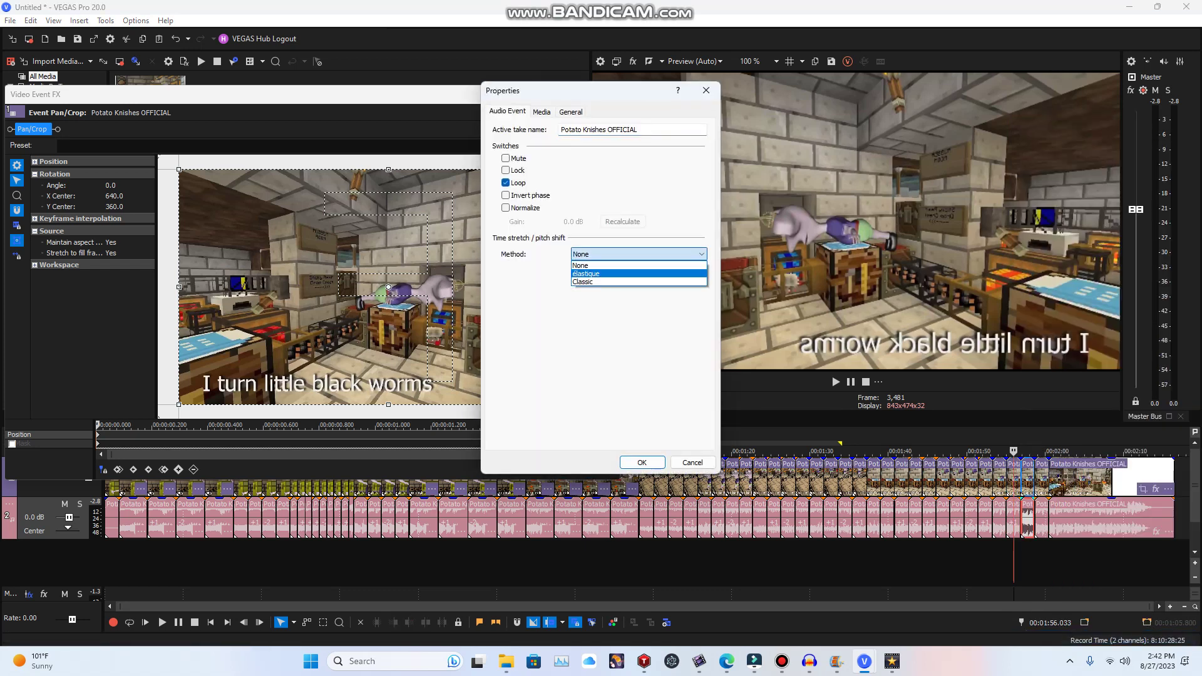
{"action": "left_click", "coordinate": [638, 273]}
{"action": "left_click", "coordinate": [638, 272]}
{"action": "left_click", "coordinate": [638, 283]}
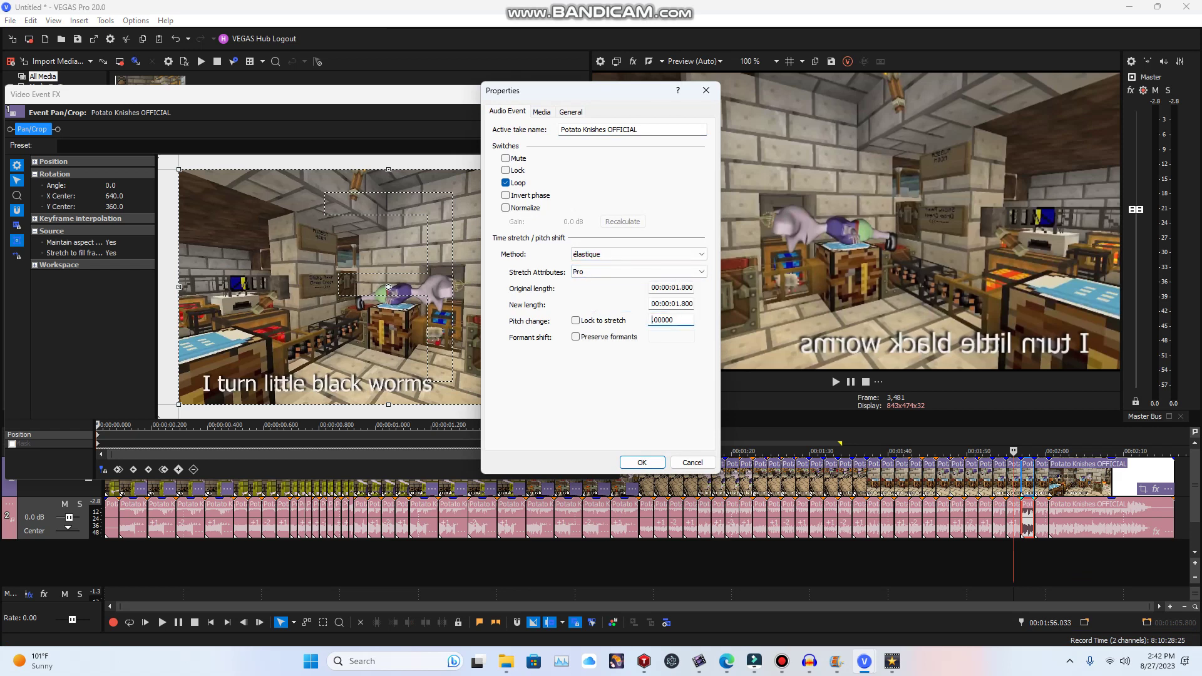
{"action": "key", "text": "Return"}
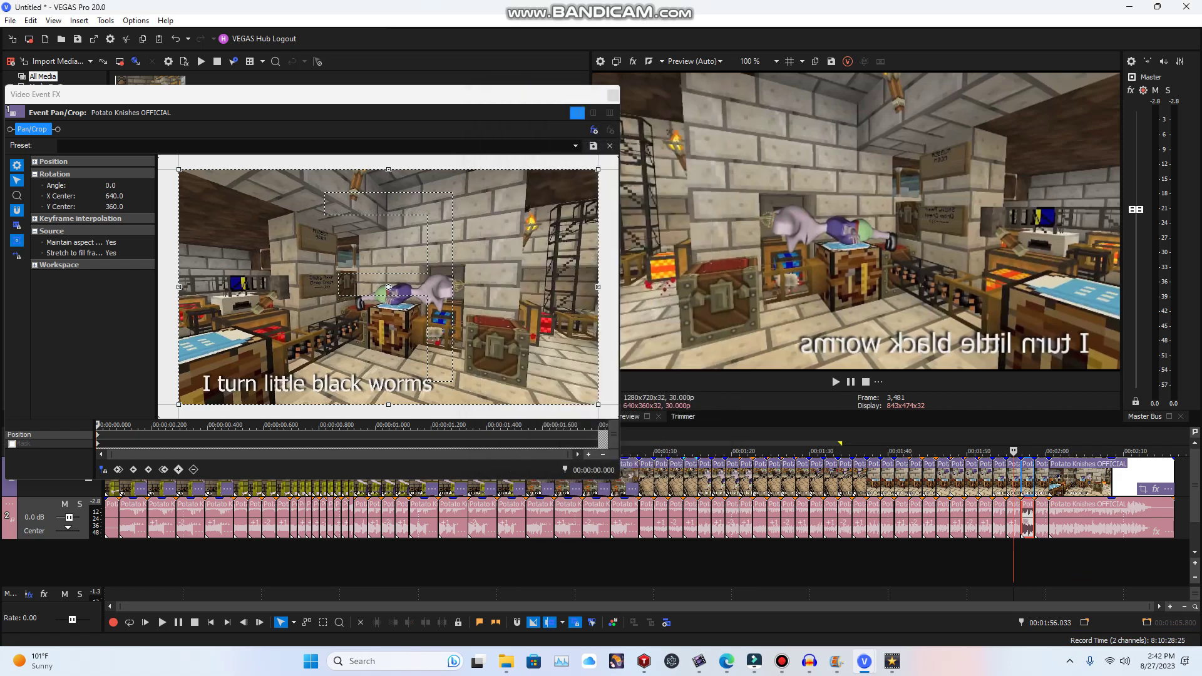
- Set the fourth "I turn little black worms" audio event to élastique pitch shifting, Pro attributes, pitch change 1
{"action": "right_click", "coordinate": [1041, 520]}
{"action": "left_click", "coordinate": [1064, 637]}
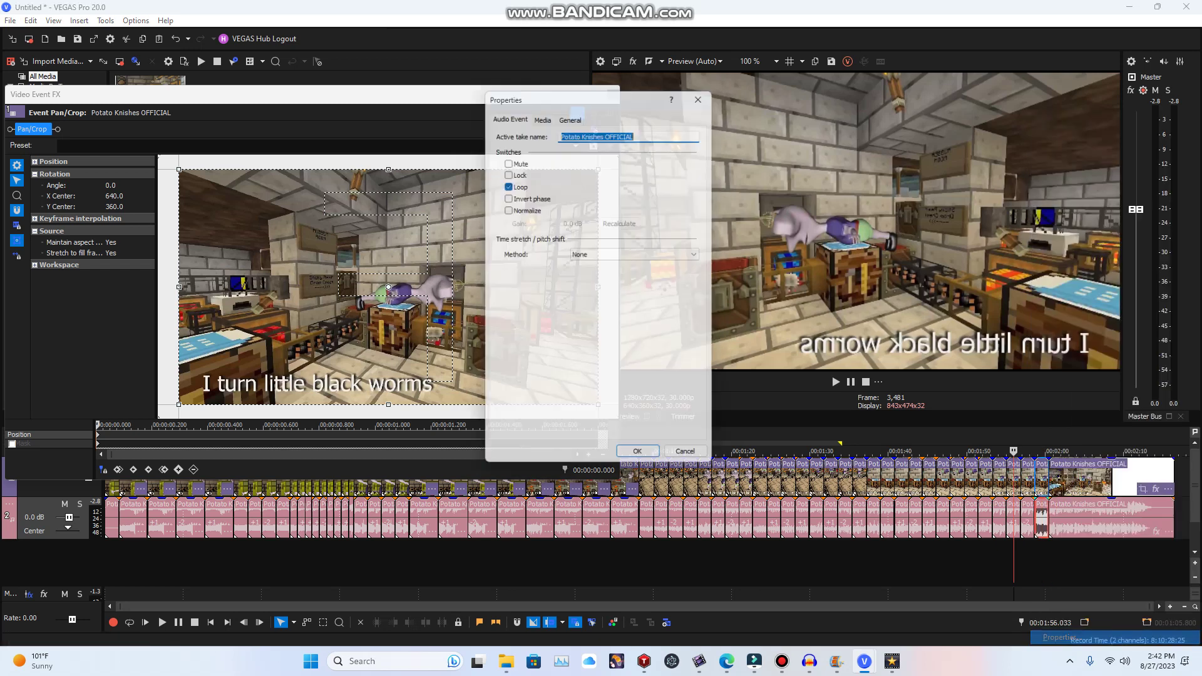
{"action": "left_click", "coordinate": [639, 254]}
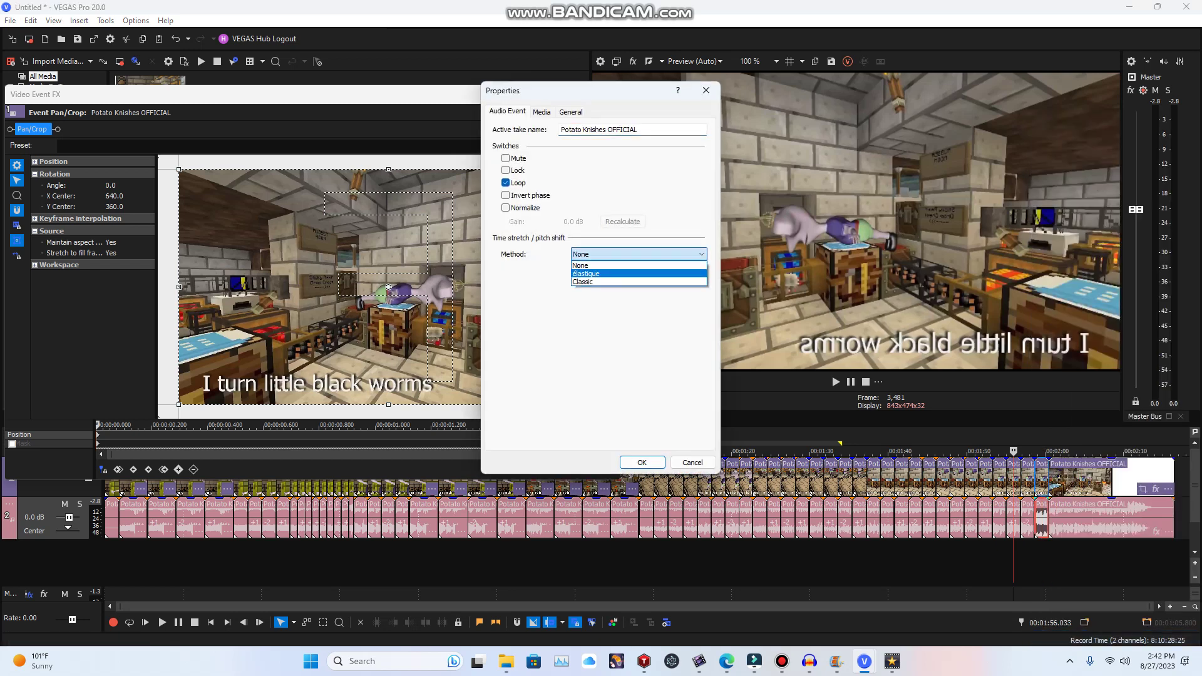
{"action": "left_click", "coordinate": [626, 273]}
{"action": "left_click", "coordinate": [626, 272]}
{"action": "left_click", "coordinate": [626, 282]}
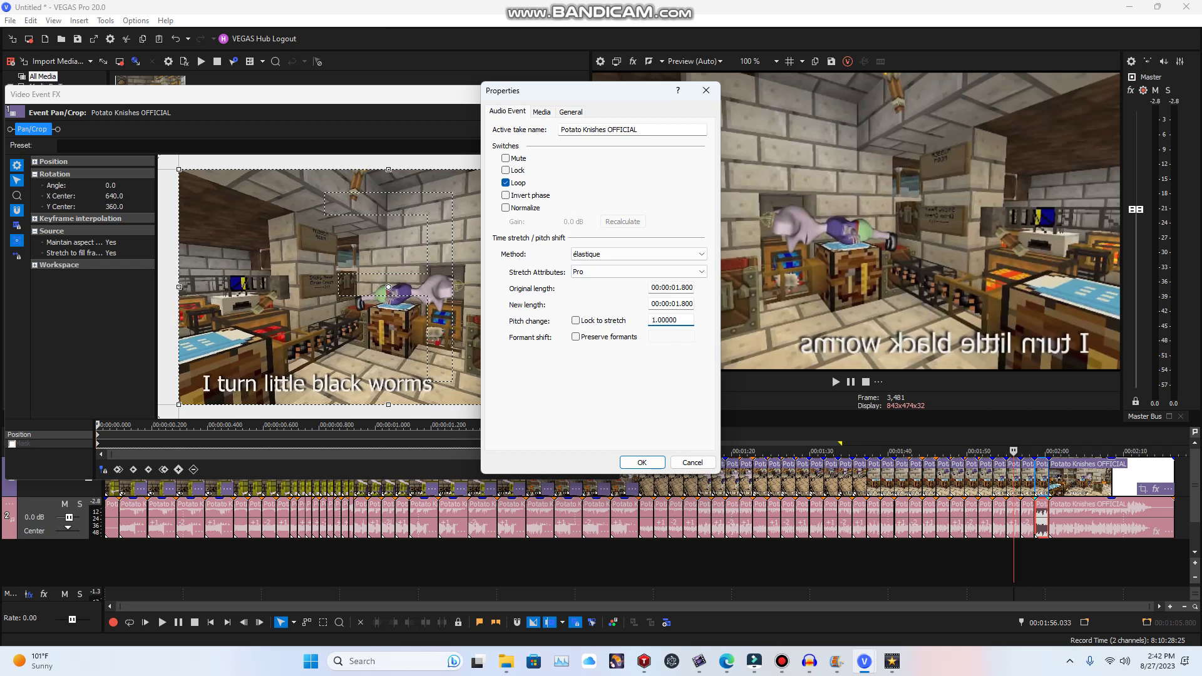
{"action": "key", "text": "Return"}
- Flip the video of the fourth "I turn little black worms" event horizontally in Event Pan/Crop
{"action": "right_click", "coordinate": [1042, 481]}
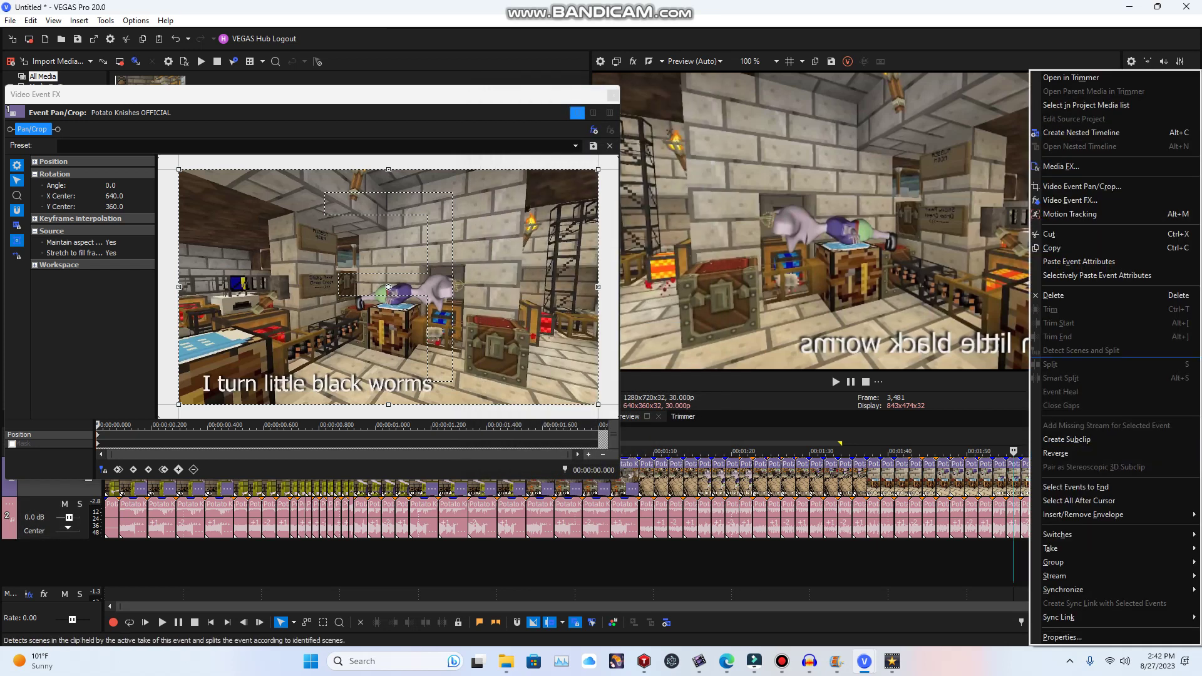
{"action": "left_click", "coordinate": [1084, 186]}
{"action": "right_click", "coordinate": [506, 365]}
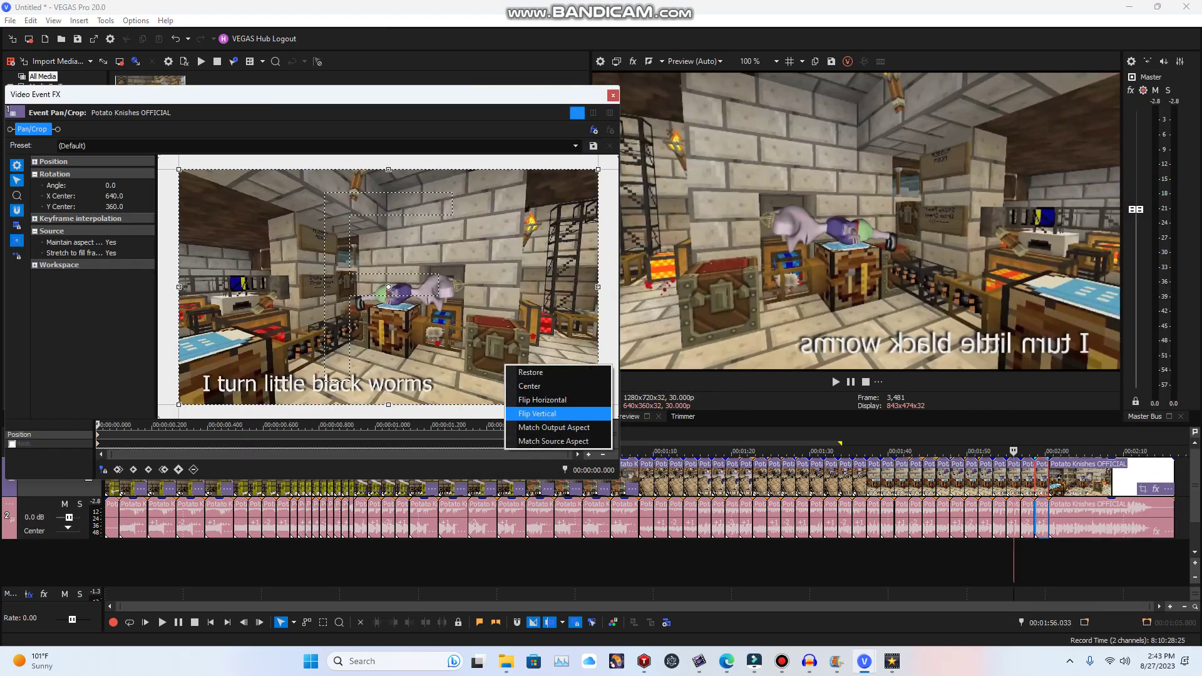
{"action": "left_click", "coordinate": [542, 399]}
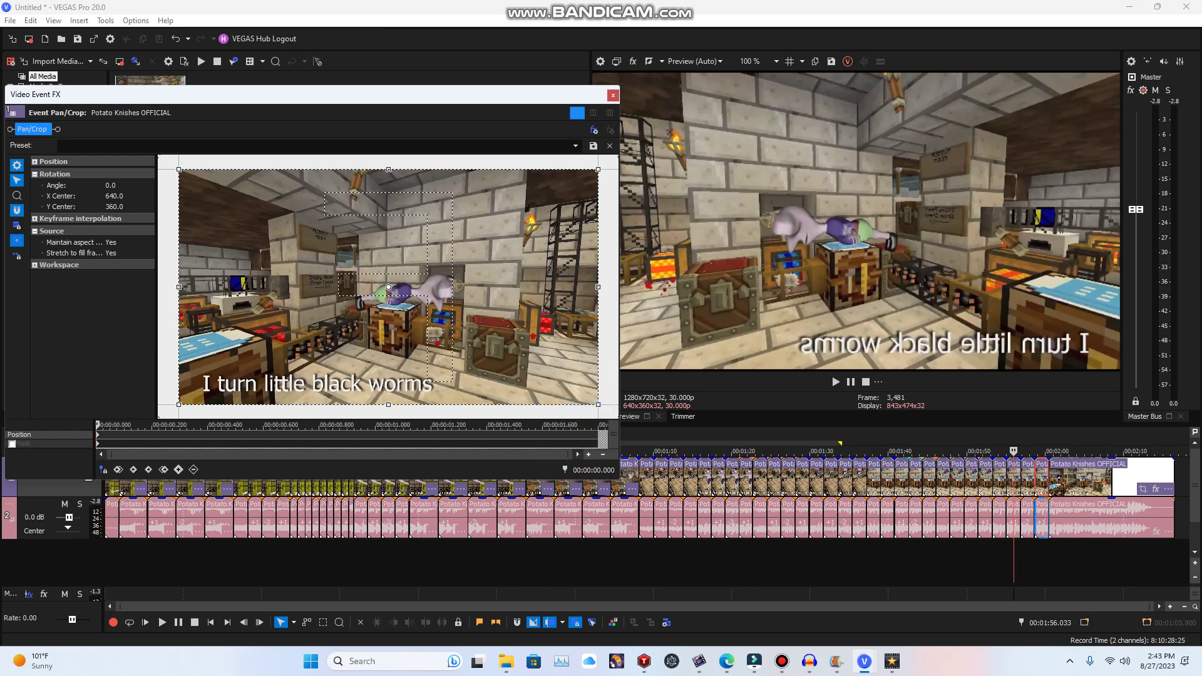
- Play back the repeated events from about 1:46, close the Video Event FX window, and place the cursor at 00:02:00.500
{"action": "left_click", "coordinate": [937, 482]}
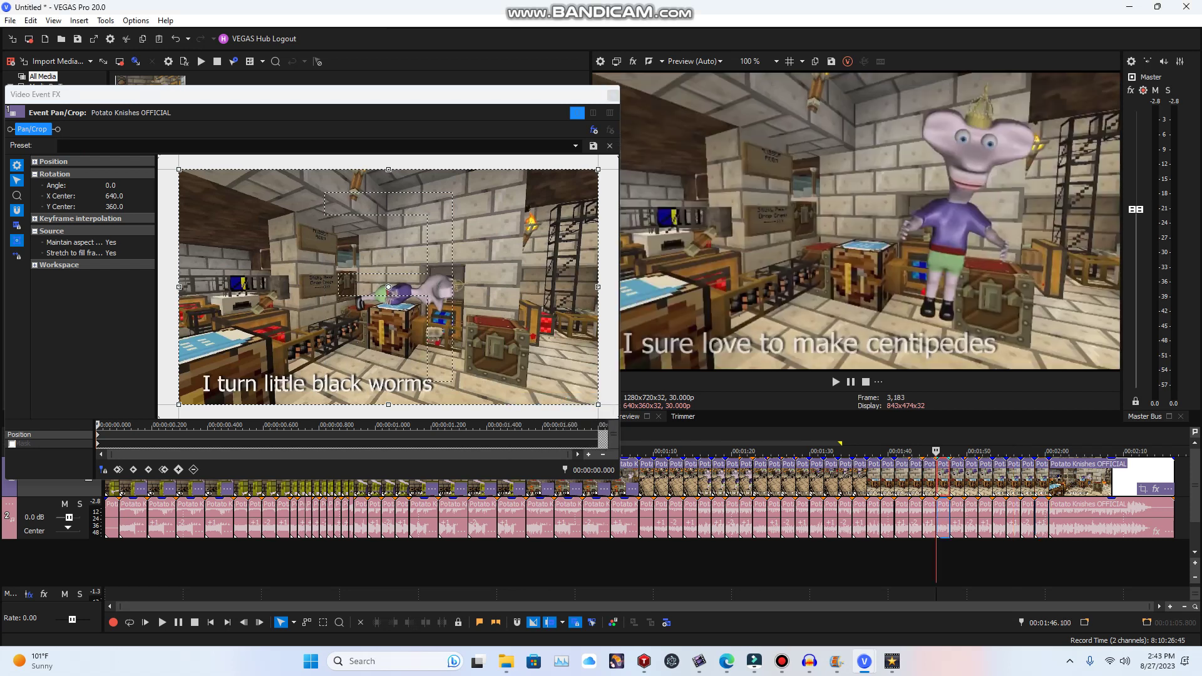
{"action": "key", "text": "space"}
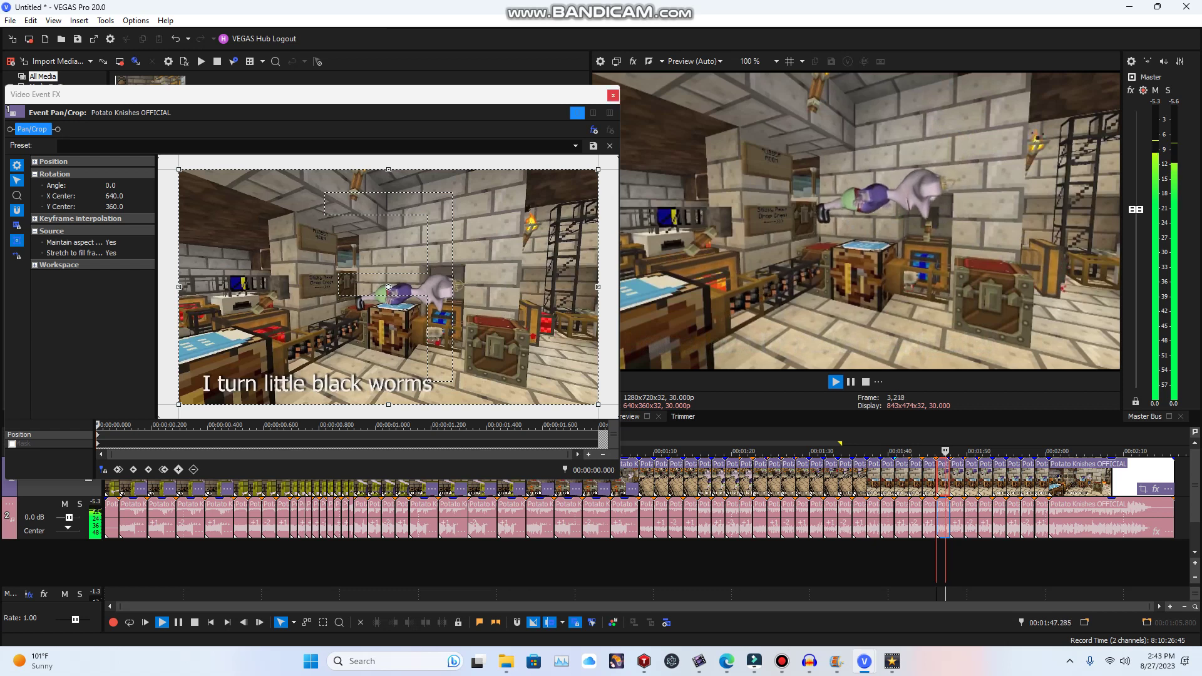
{"action": "left_click", "coordinate": [613, 95]}
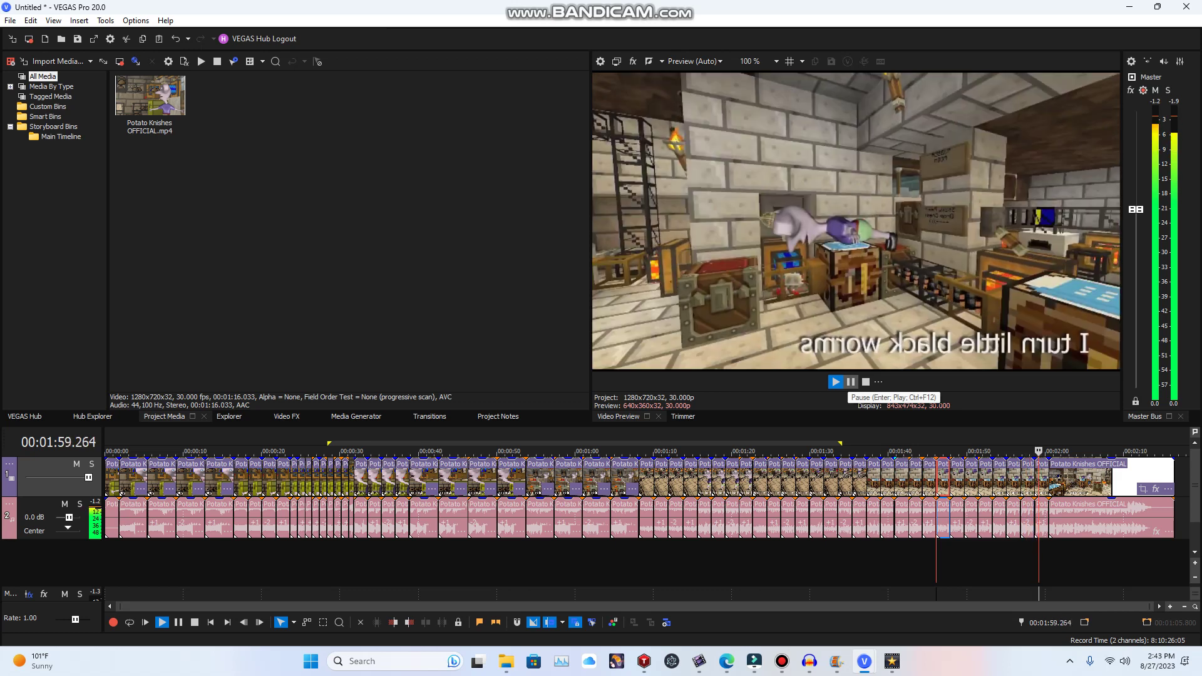
{"action": "left_click", "coordinate": [850, 381]}
{"action": "left_click", "coordinate": [1044, 479]}
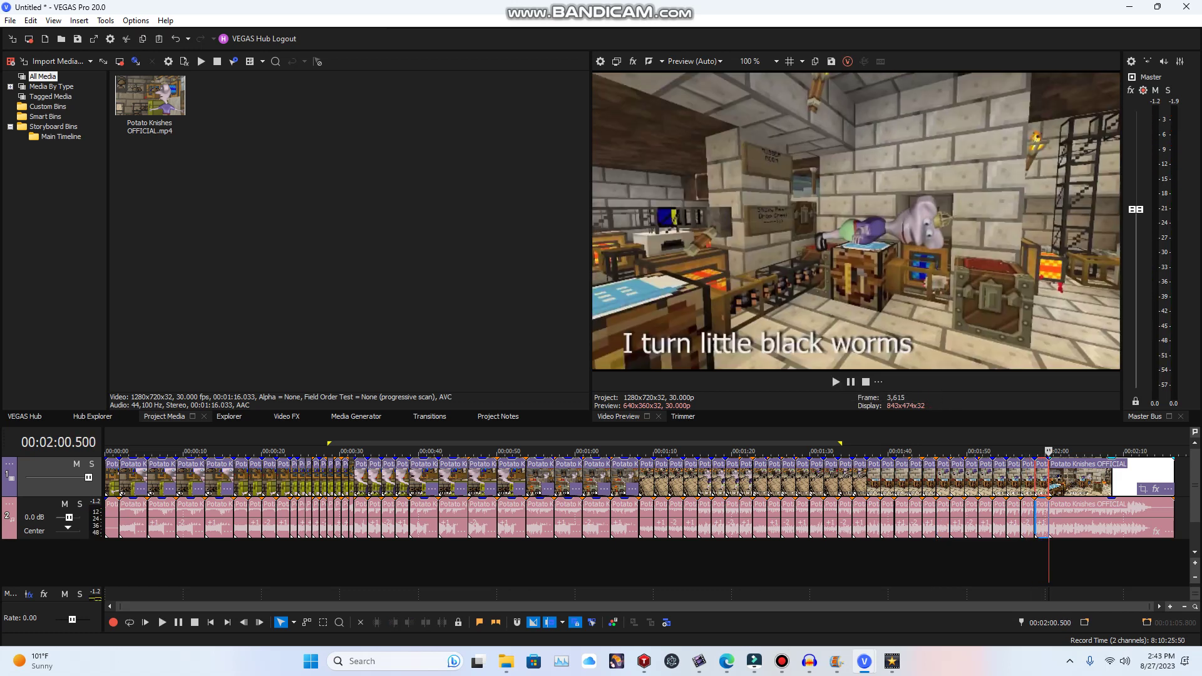
- Paste the copied "I turn little black worms" event at 00:02:00.500 on the timeline
{"action": "right_click", "coordinate": [1181, 471]}
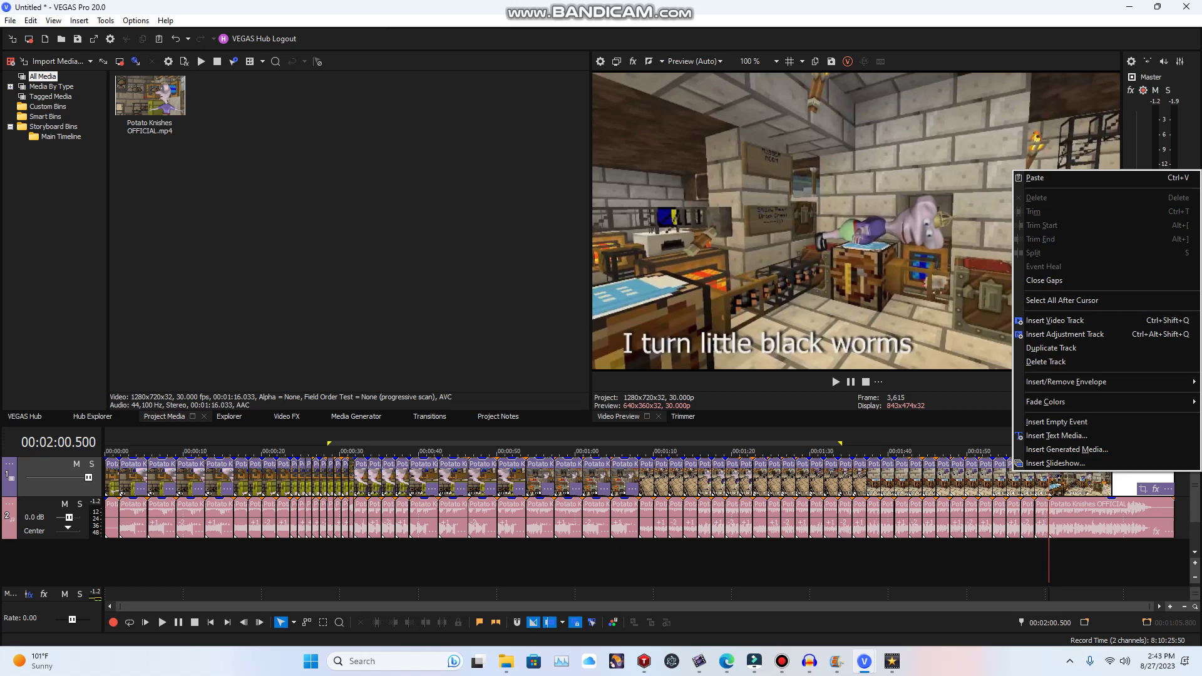
{"action": "left_click", "coordinate": [1052, 178]}
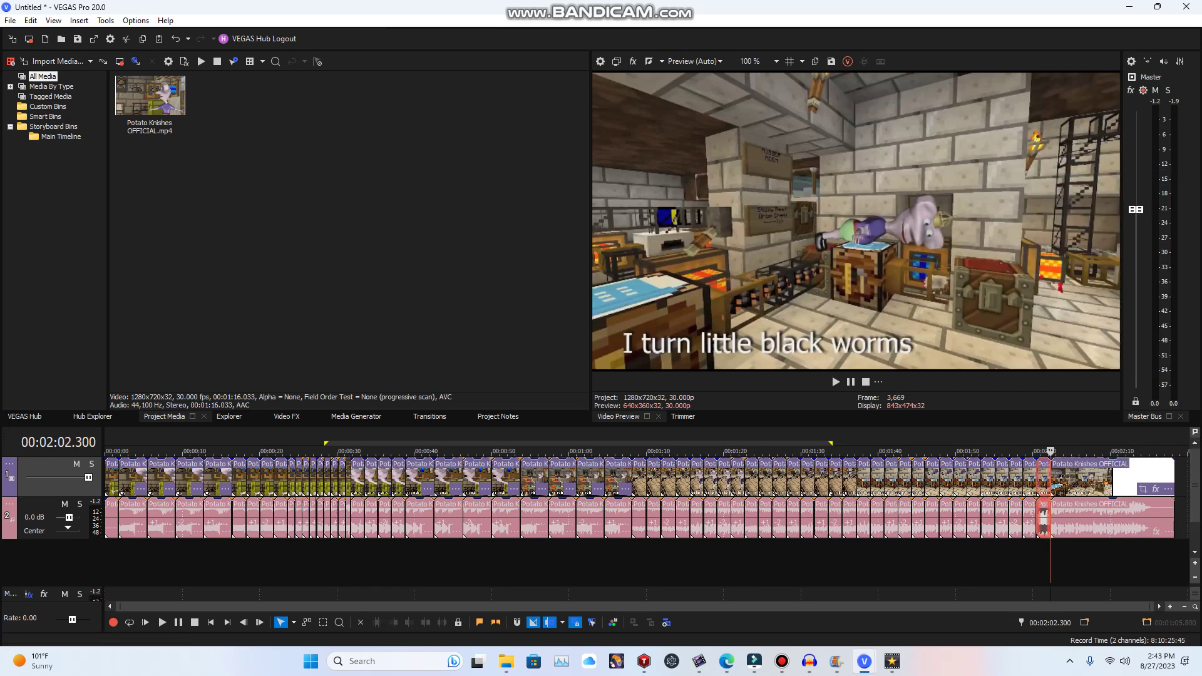
- Paste three more copies of the event back to back from 00:02:02.300
{"action": "right_click", "coordinate": [1048, 482]}
{"action": "left_click", "coordinate": [1051, 175]}
{"action": "right_click", "coordinate": [1048, 482]}
{"action": "left_click", "coordinate": [1052, 174]}
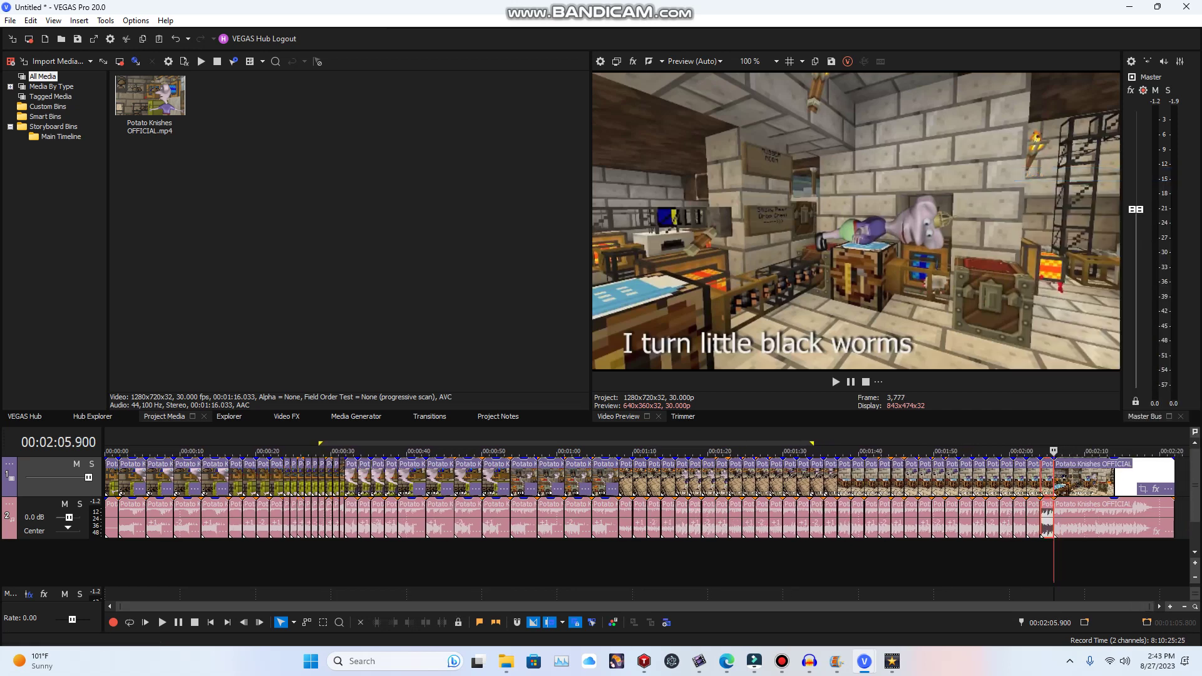
{"action": "right_click", "coordinate": [1048, 482]}
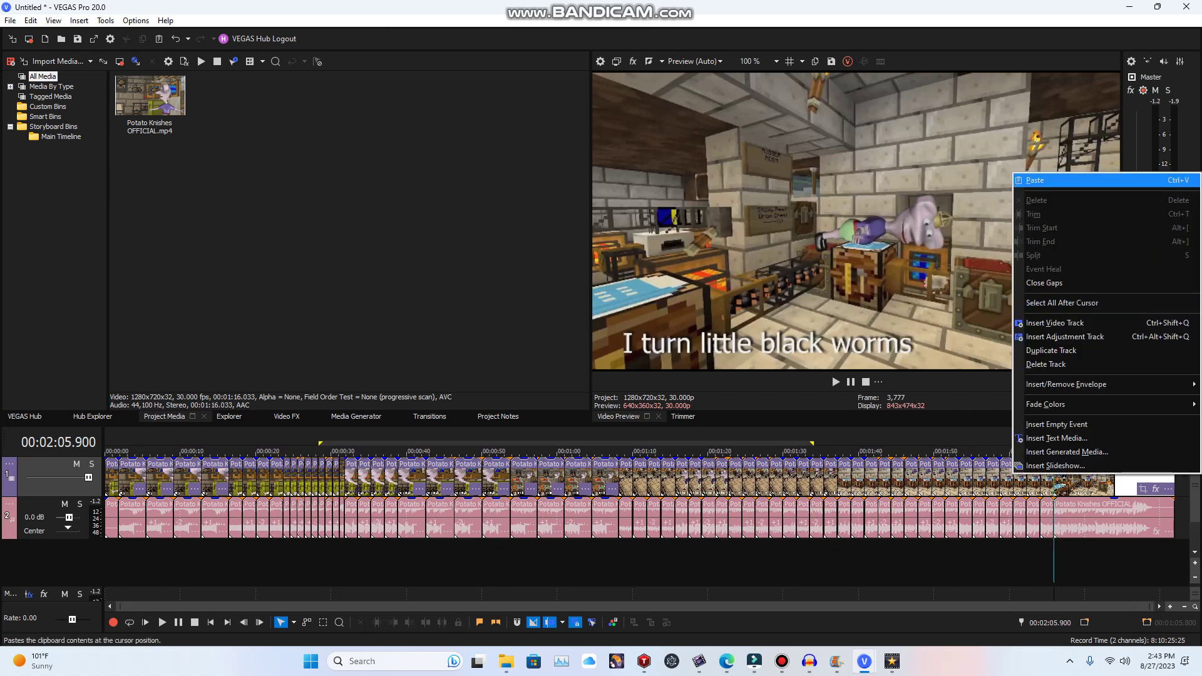
{"action": "left_click", "coordinate": [1051, 174]}
- Close the Plug-In Chooser and Video Event FX window without adding an effect, and undo the three extra pasted events
{"action": "left_click", "coordinate": [1010, 482]}
{"action": "right_click", "coordinate": [1011, 482]}
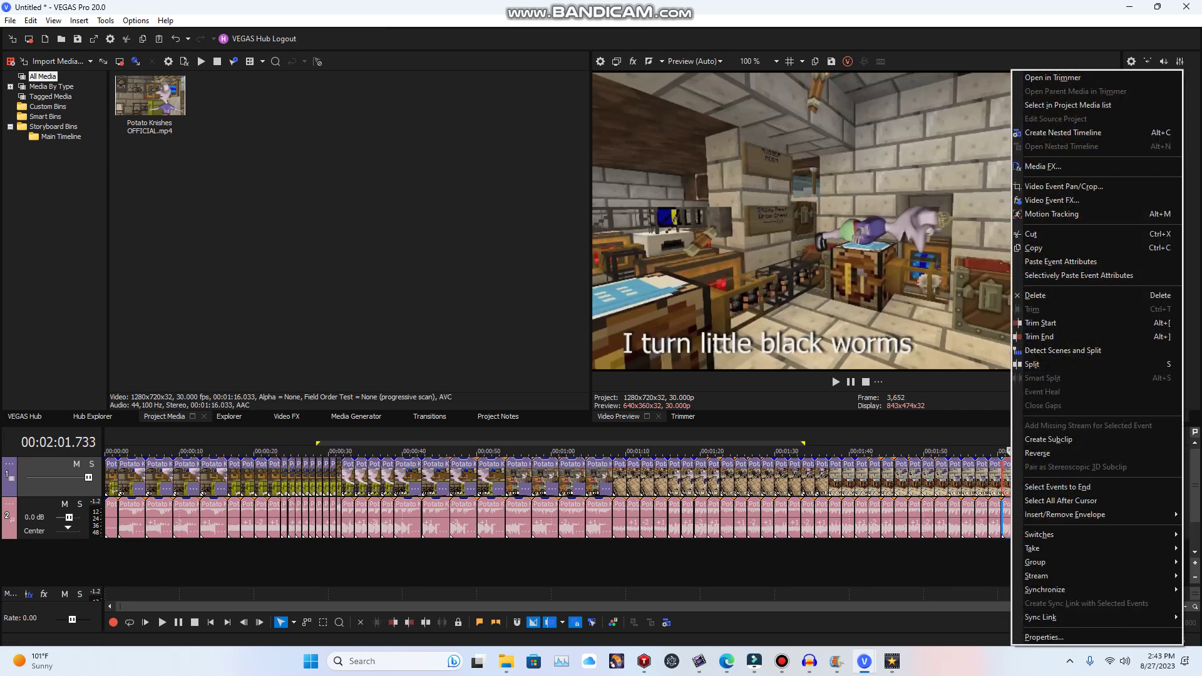
{"action": "left_click", "coordinate": [1052, 200]}
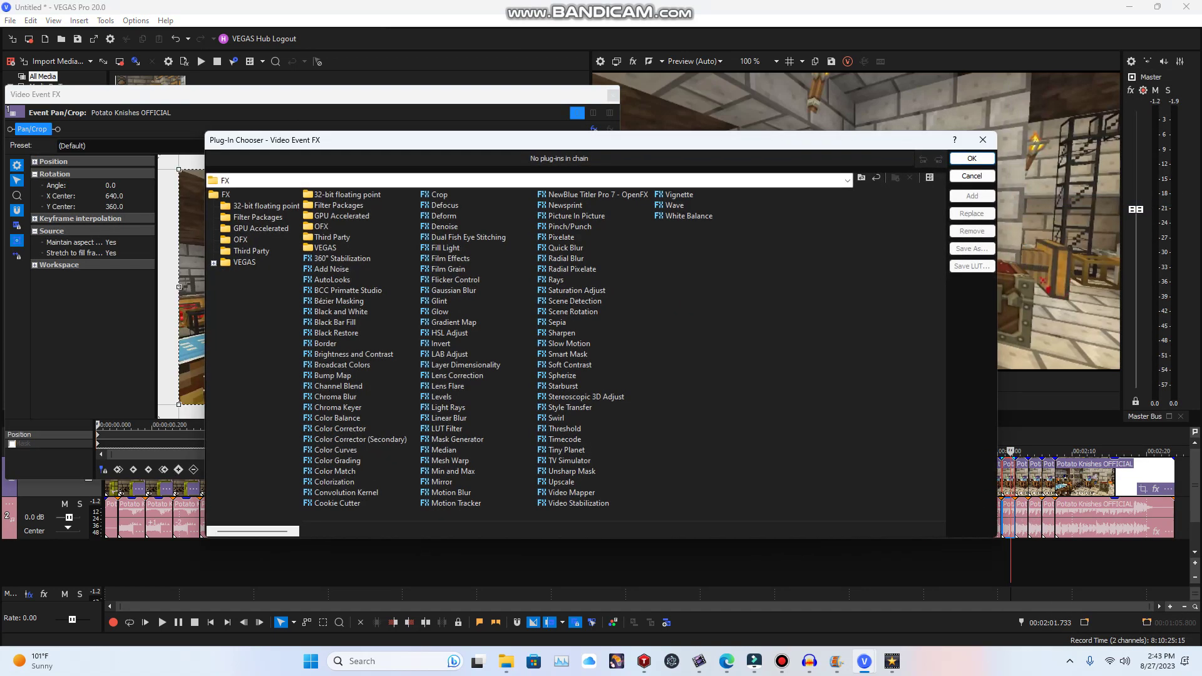
{"action": "left_click", "coordinate": [982, 140]}
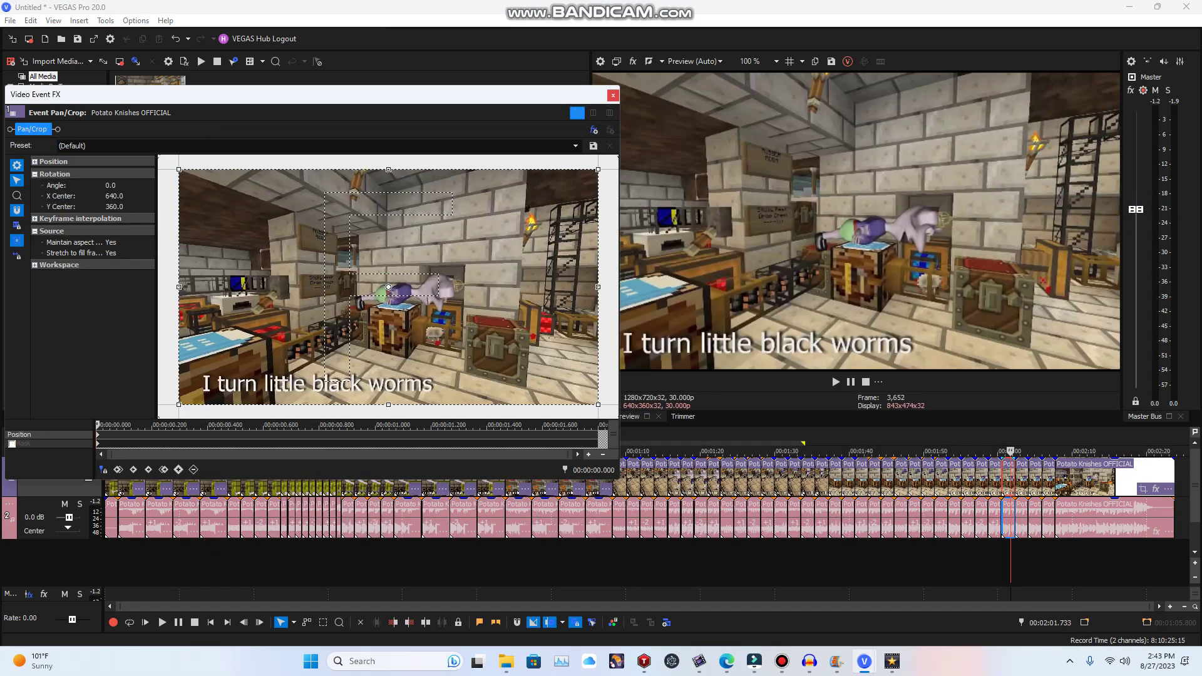
{"action": "left_click", "coordinate": [613, 95]}
{"action": "key", "text": "ctrl+z"}
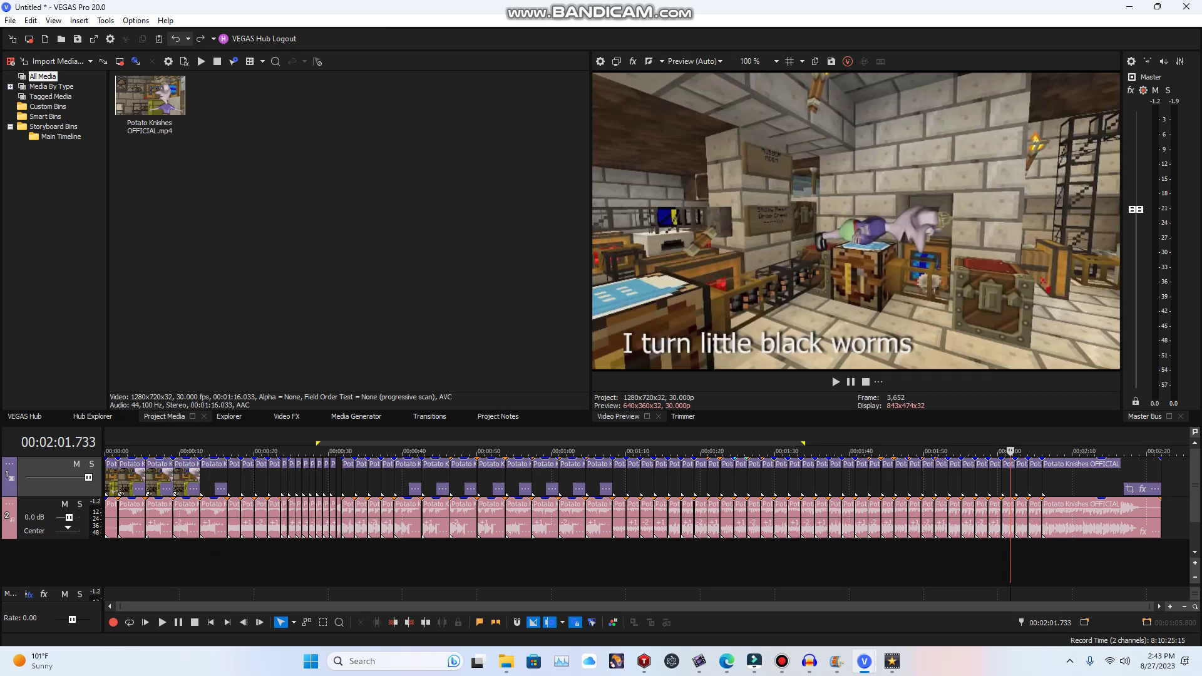
{"action": "key", "text": "ctrl+z"}
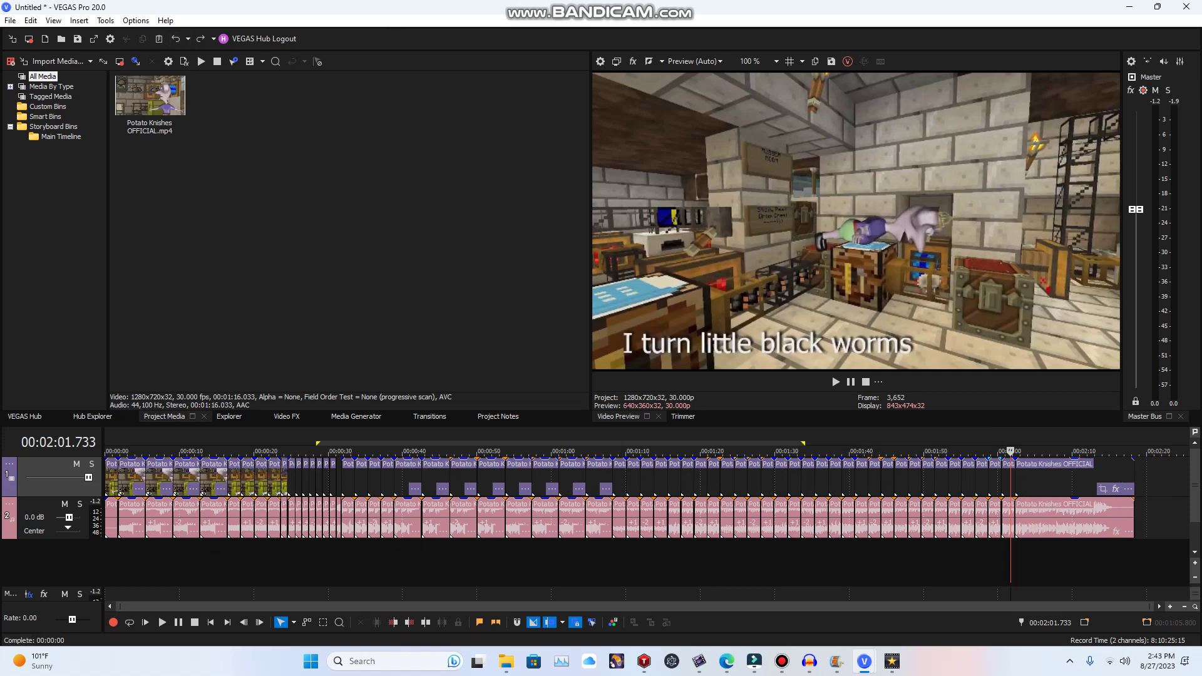
- Add the Gradient Map effect to the event at 00:02:00.500 and set its black colour point's alpha to 255
{"action": "right_click", "coordinate": [1006, 479]}
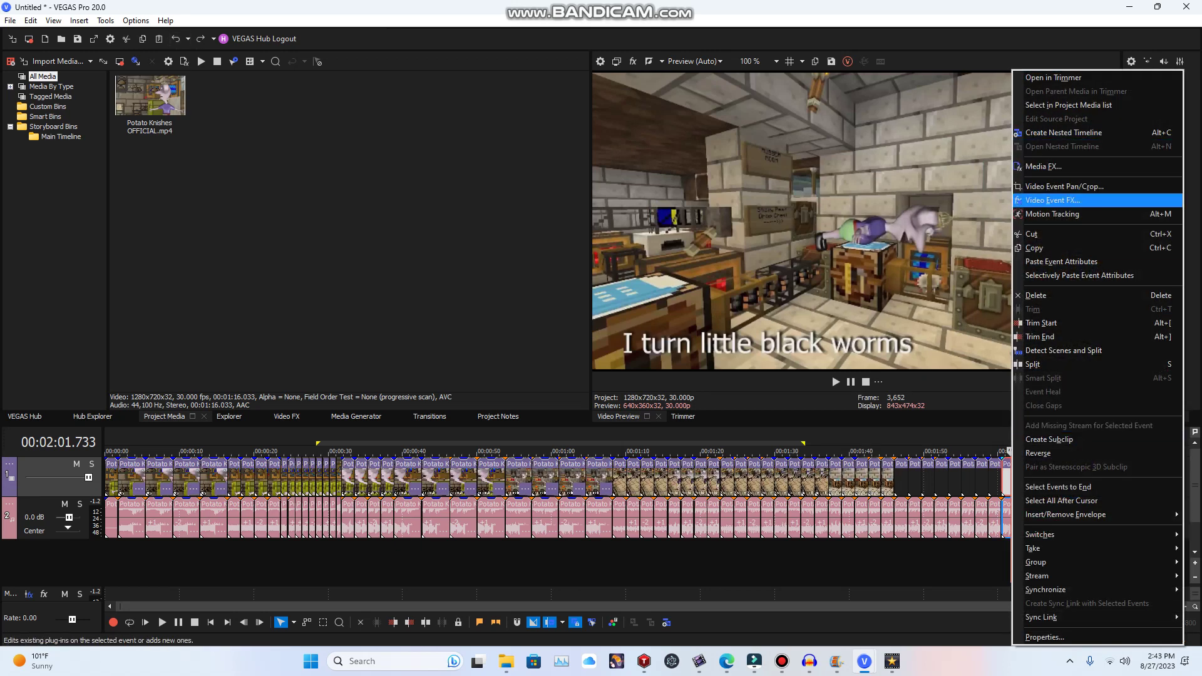
{"action": "left_click", "coordinate": [1052, 201]}
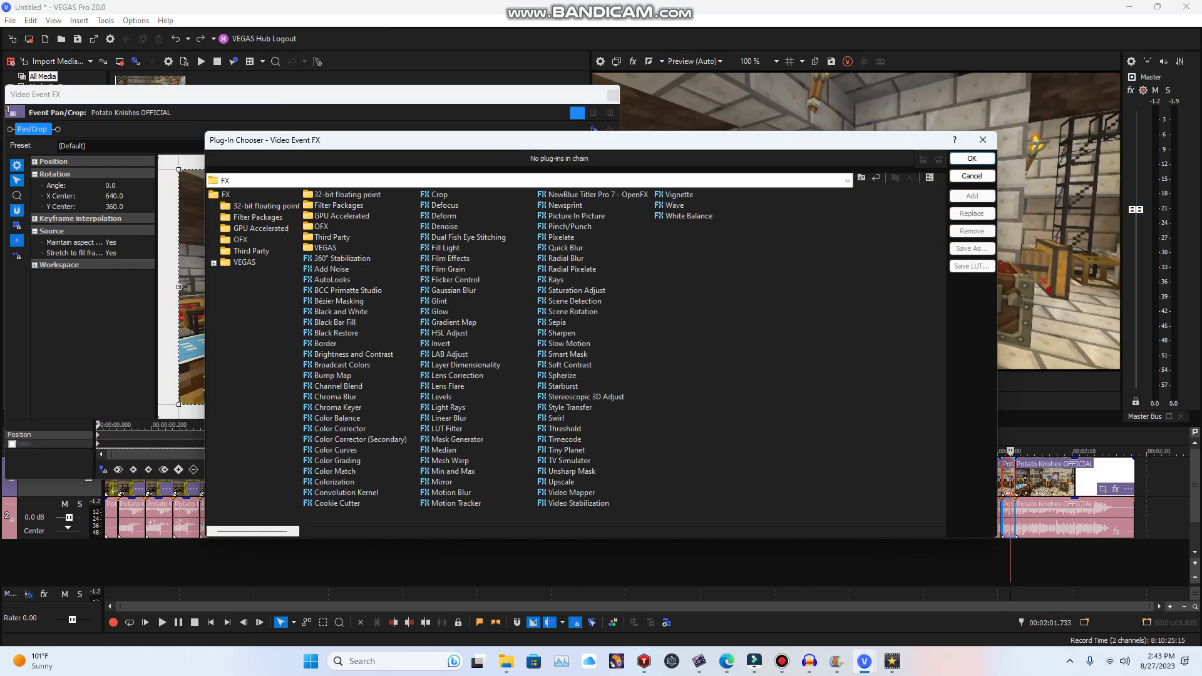
{"action": "left_click", "coordinate": [453, 322]}
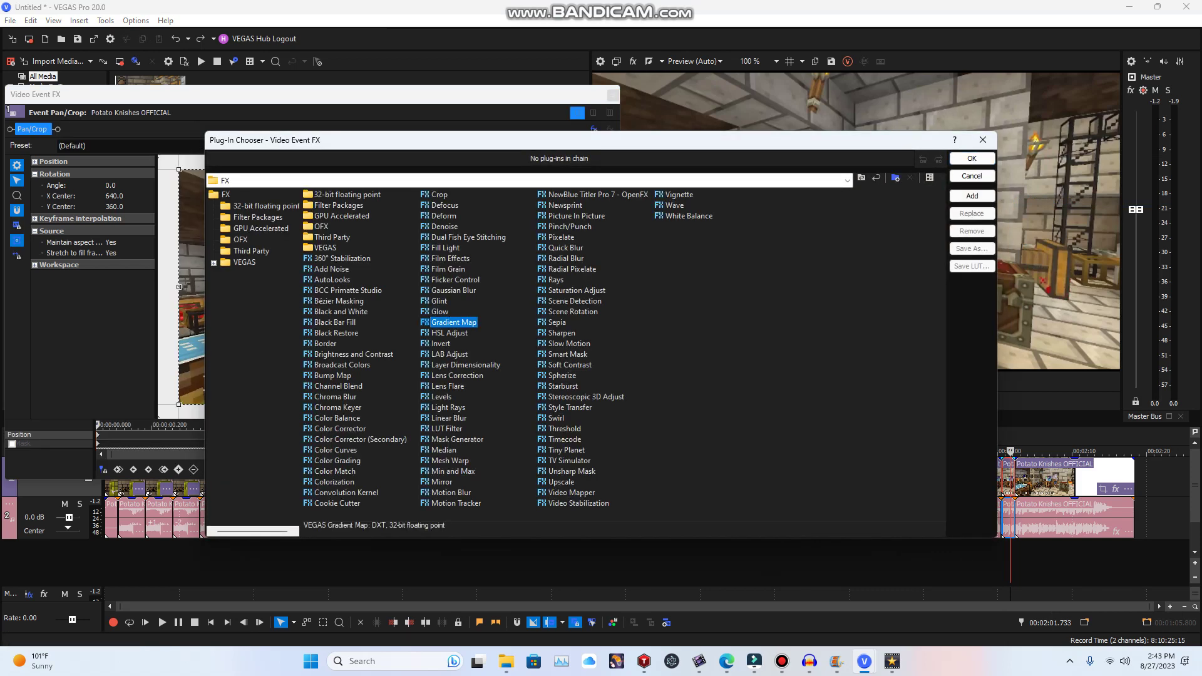
{"action": "left_click", "coordinate": [450, 333]}
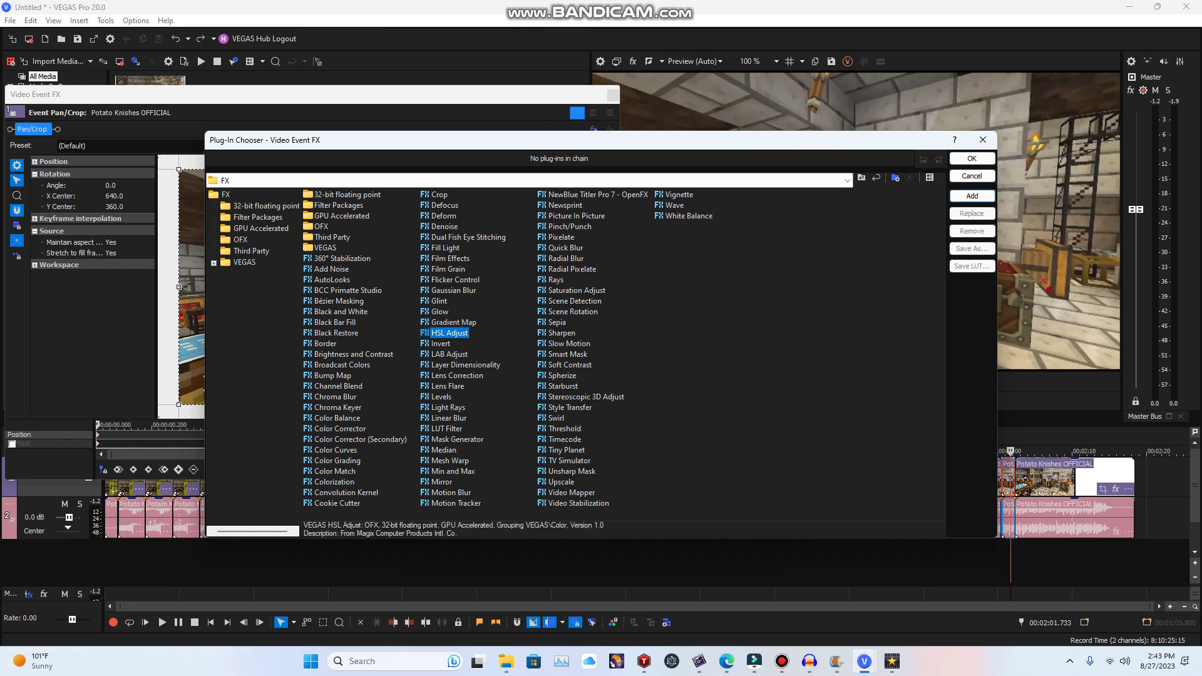
{"action": "left_click", "coordinate": [453, 323]}
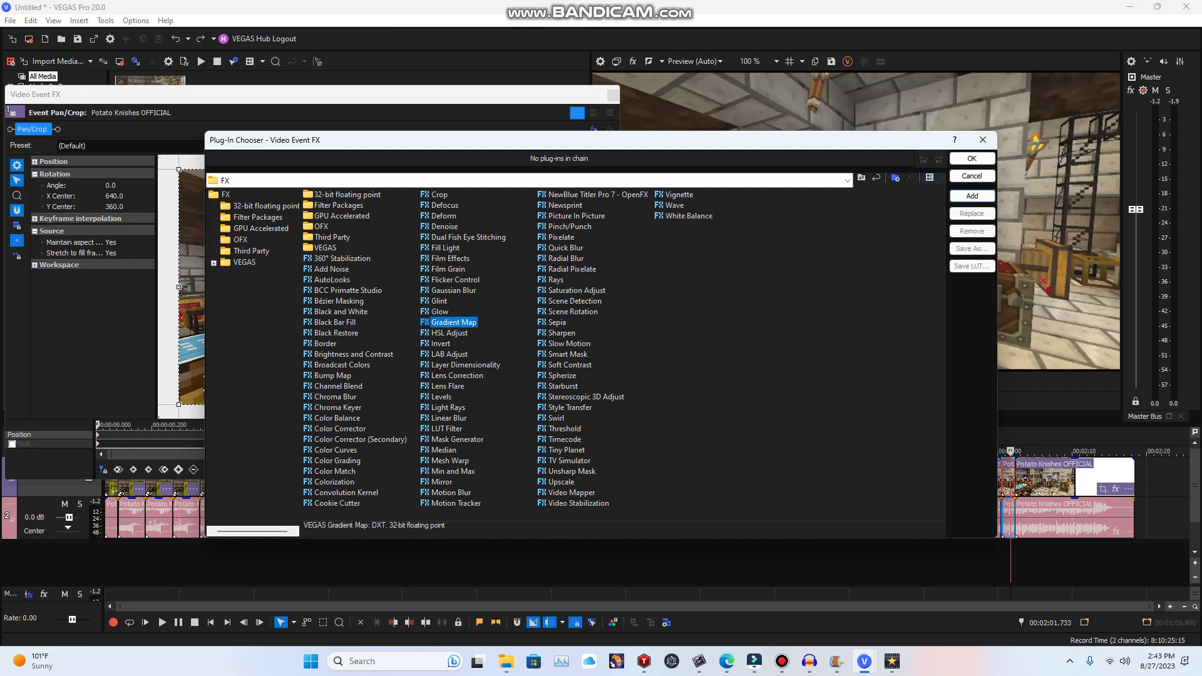
{"action": "left_click", "coordinate": [971, 196]}
{"action": "left_click", "coordinate": [972, 158]}
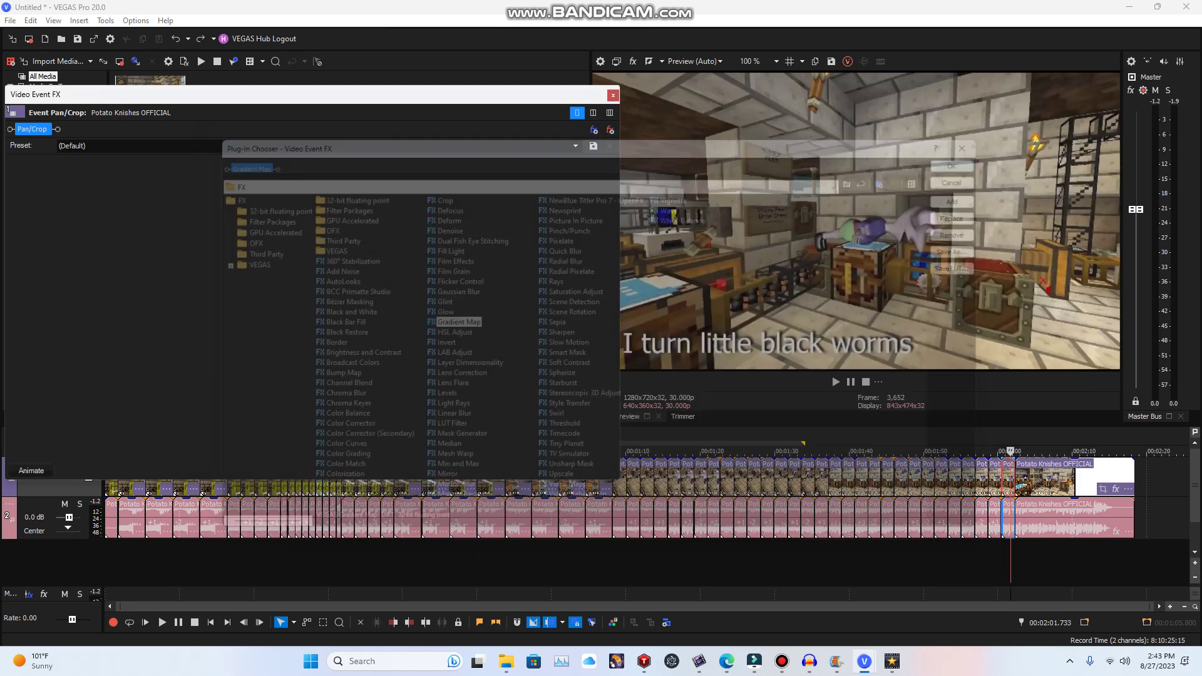
{"action": "left_click", "coordinate": [214, 266]}
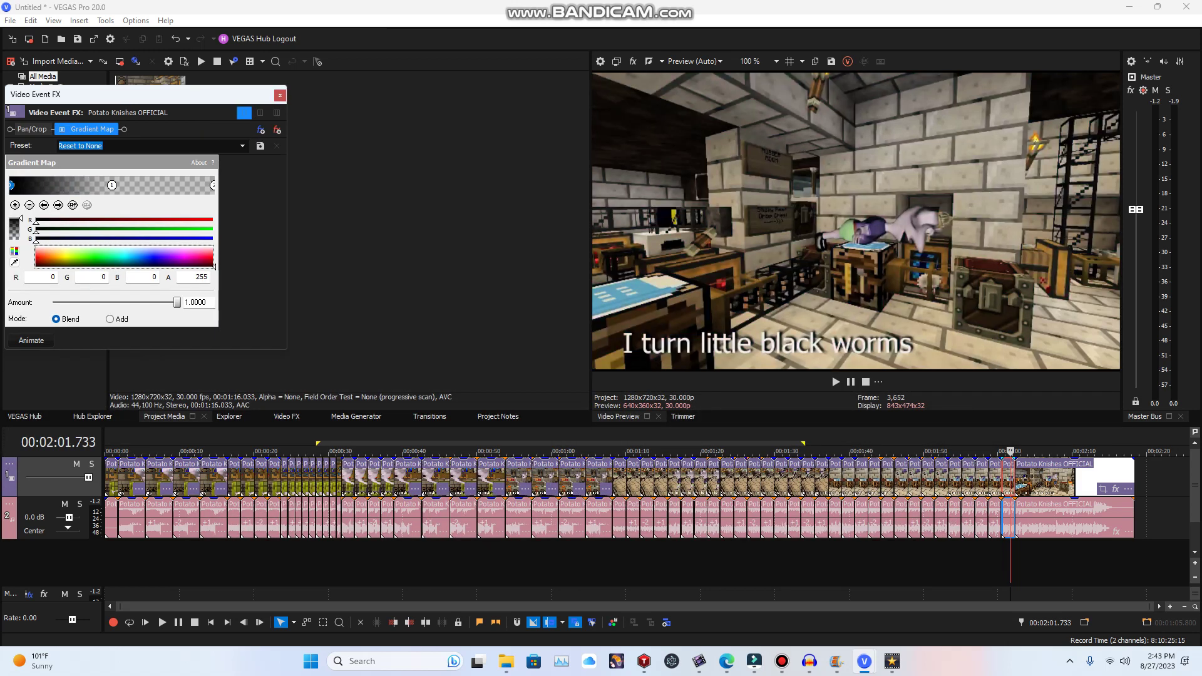
- Set the audio event at 00:02:00.500 to élastique pitch shifting with Pro attributes and pitch change -5
{"action": "right_click", "coordinate": [1008, 532]}
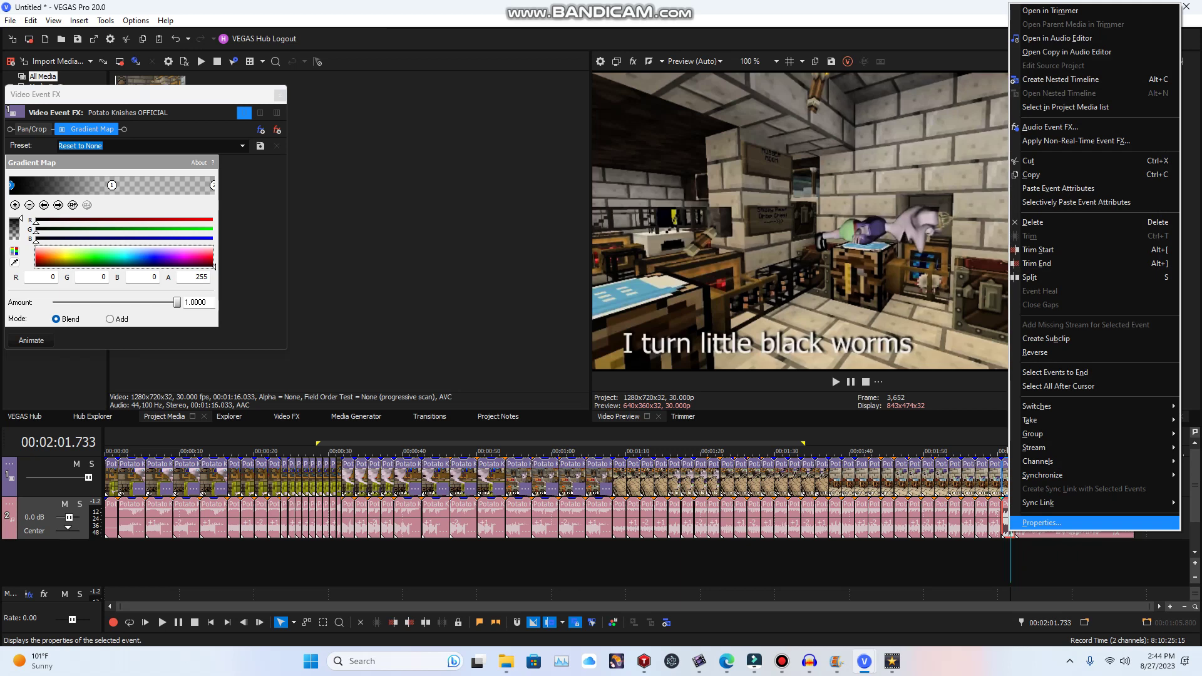
{"action": "left_click", "coordinate": [1039, 523]}
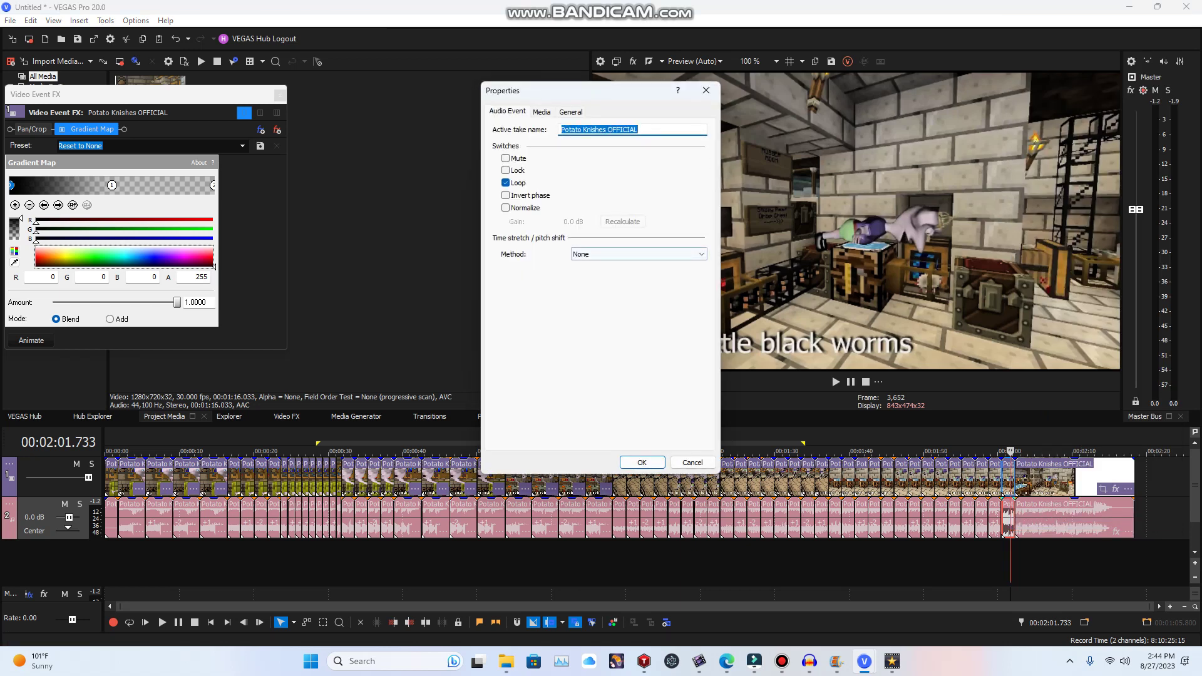
{"action": "left_click", "coordinate": [639, 254]}
{"action": "left_click", "coordinate": [639, 274]}
{"action": "left_click", "coordinate": [638, 271]}
{"action": "left_click", "coordinate": [638, 282]}
{"action": "left_click", "coordinate": [655, 320]}
{"action": "type", "text": "-2"}
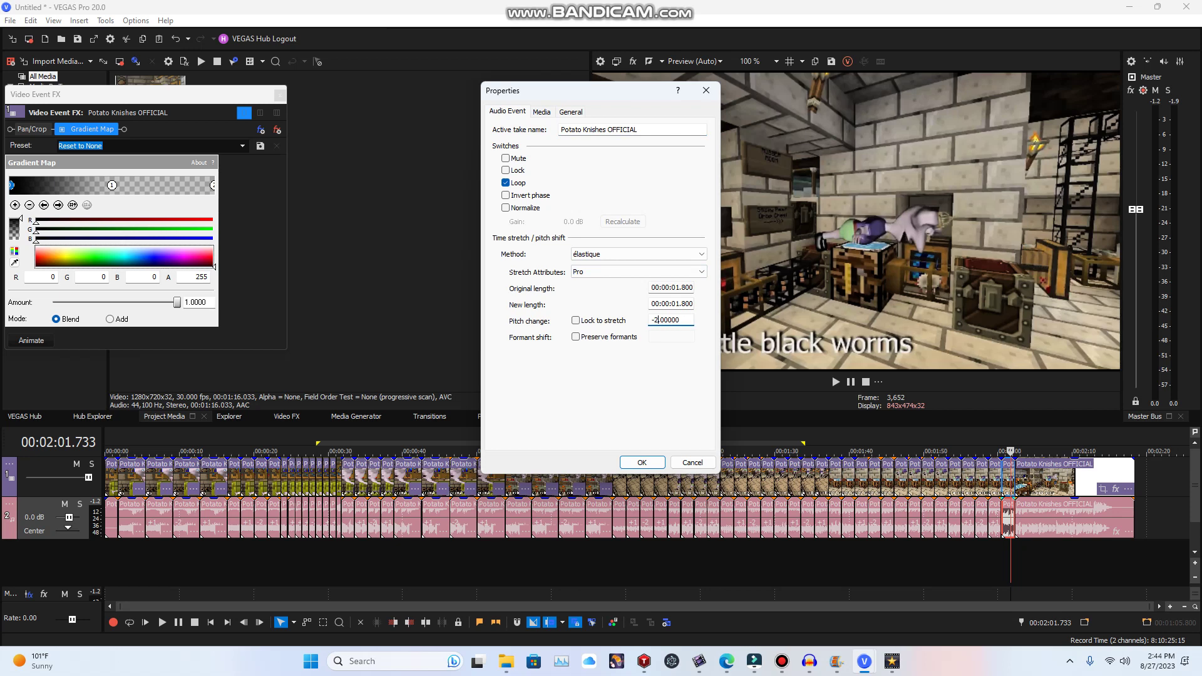
{"action": "key", "text": "BackSpace"}
{"action": "key", "text": "BackSpace"}
{"action": "key", "text": "Return"}
- Copy the Gradient Map event and paste the copy directly after it at 00:02:02.300
{"action": "left_click", "coordinate": [1012, 479]}
{"action": "right_click", "coordinate": [1007, 479]}
{"action": "left_click", "coordinate": [1029, 248]}
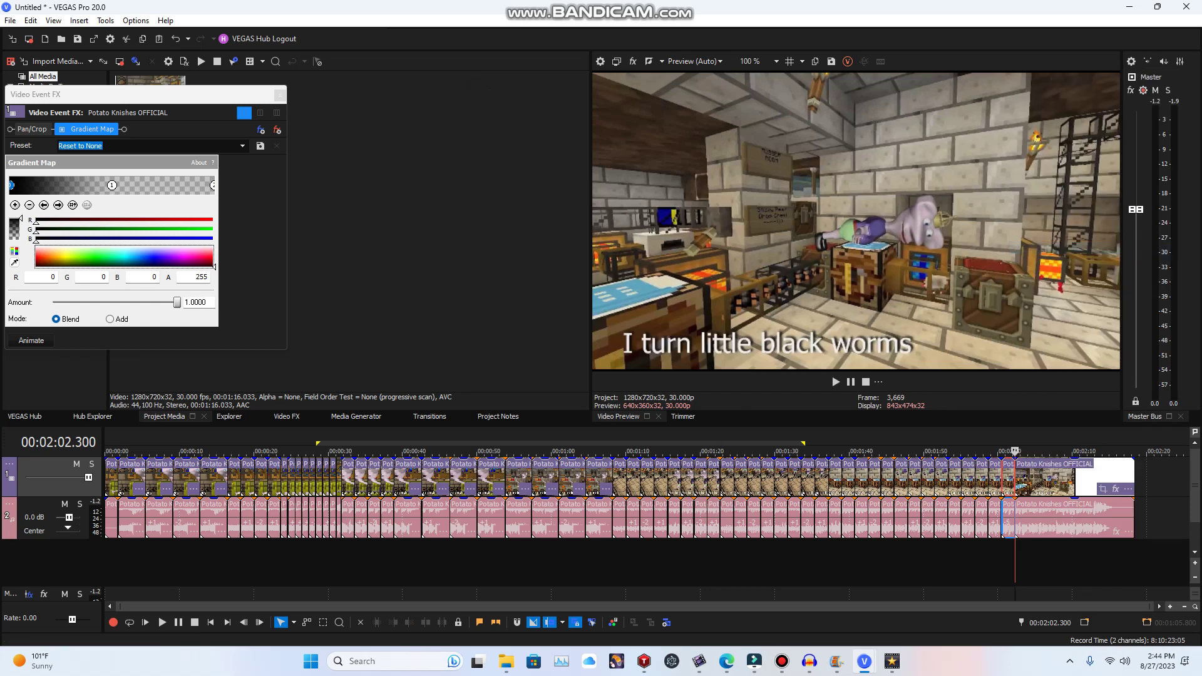
{"action": "right_click", "coordinate": [1009, 479]}
{"action": "left_click", "coordinate": [1052, 182]}
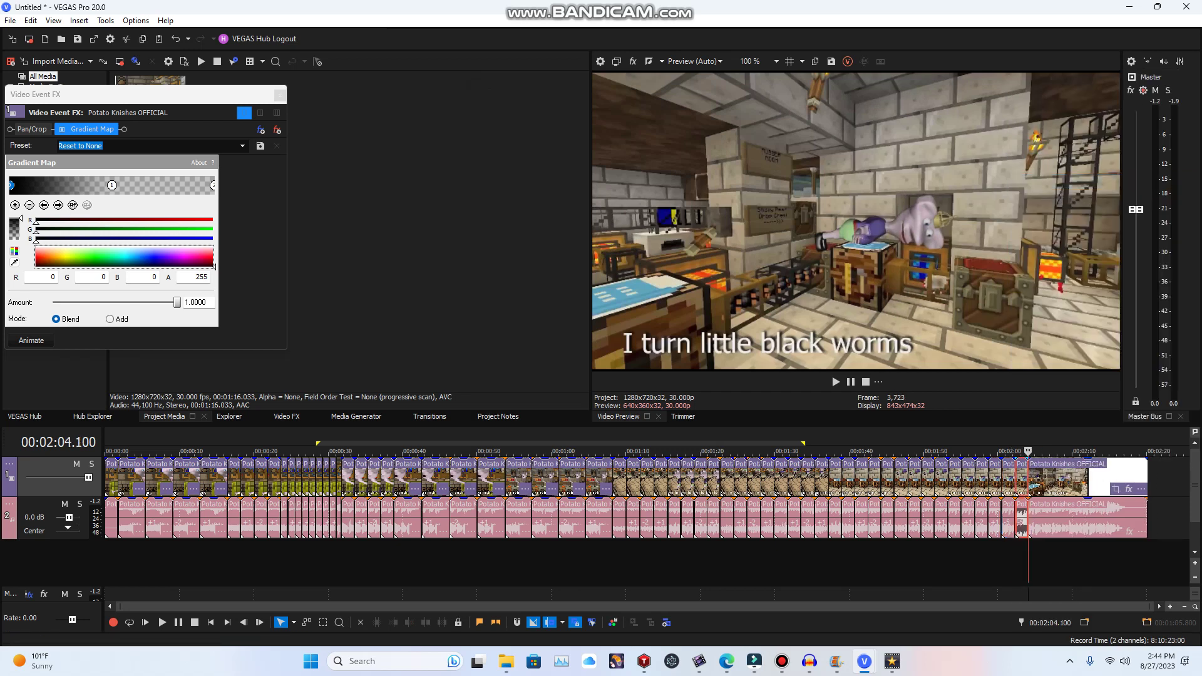
{"action": "right_click", "coordinate": [1022, 478]}
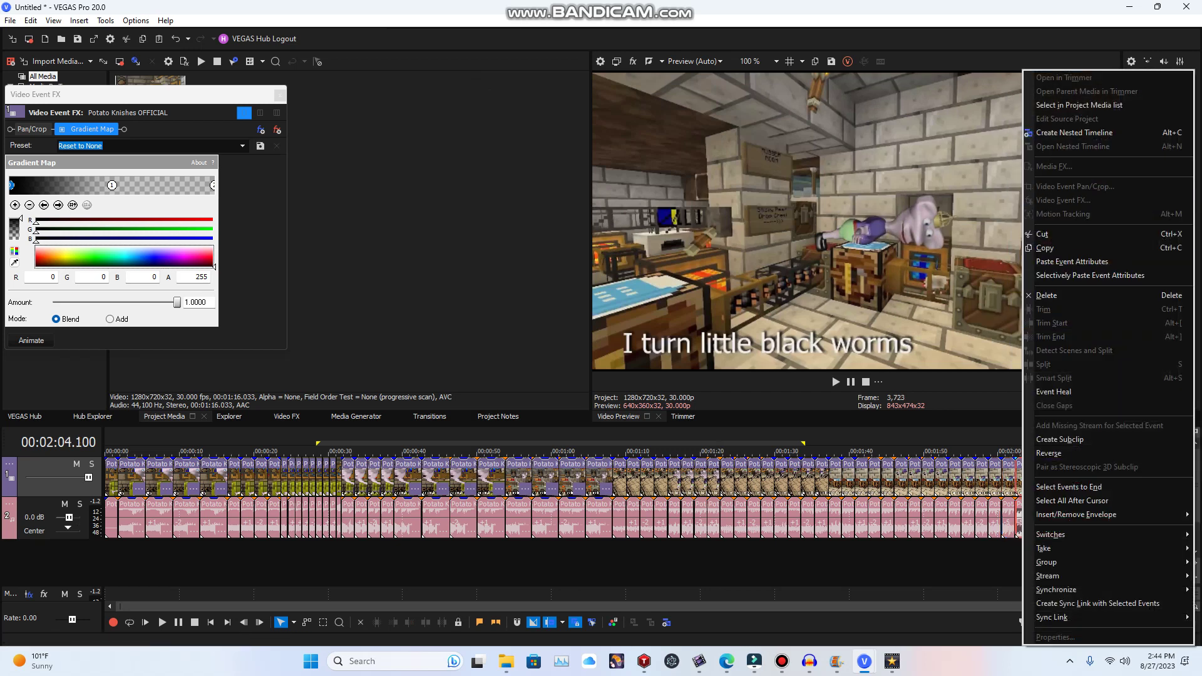
{"action": "left_click", "coordinate": [1046, 248]}
- Add a second Gradient Map to the event at 00:02:02.300 and apply the "ltkc map" preset to it
{"action": "right_click", "coordinate": [1020, 479]}
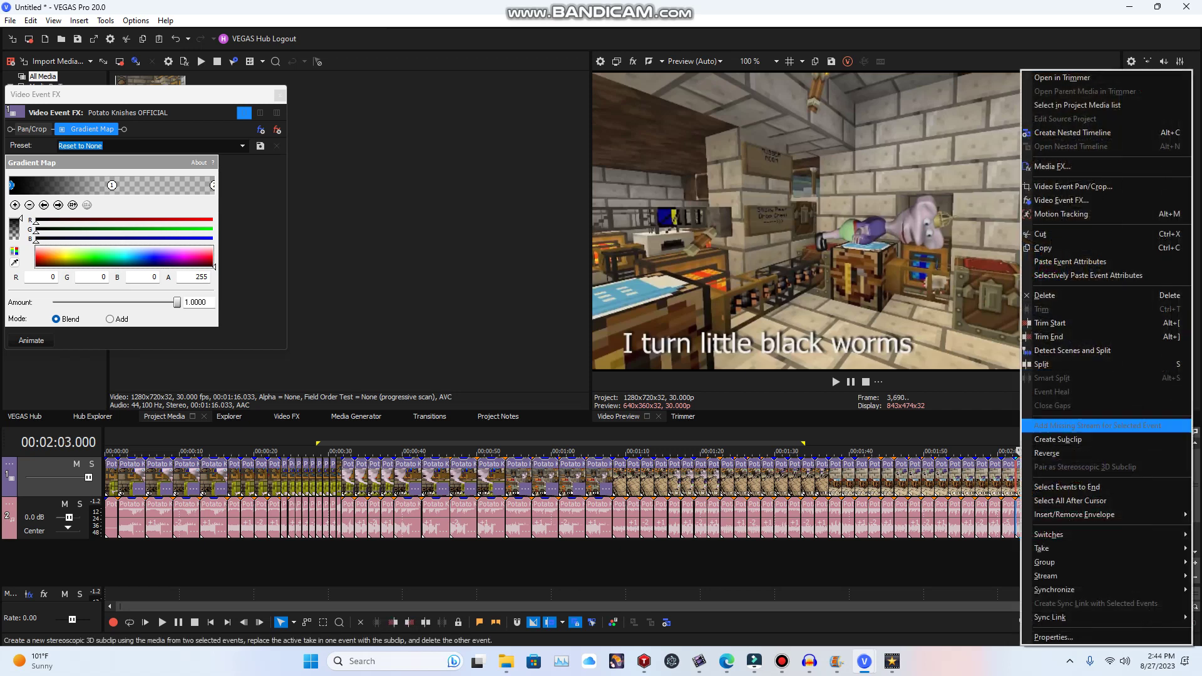
{"action": "left_click", "coordinate": [1061, 200]}
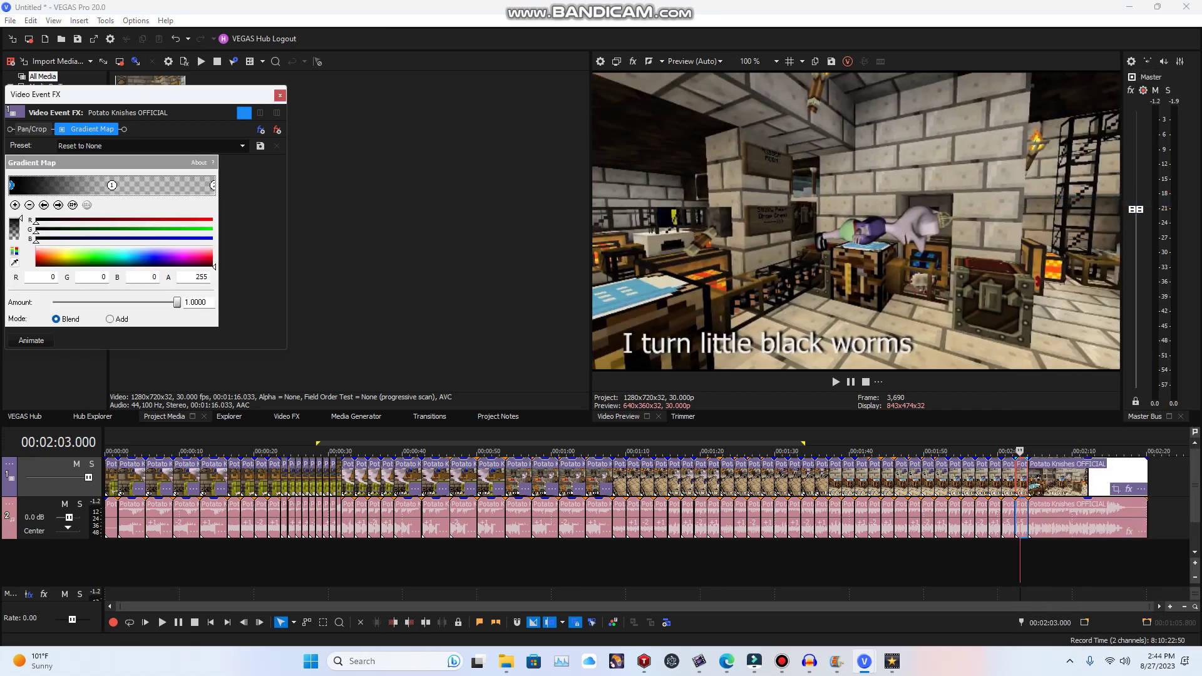
{"action": "left_click", "coordinate": [261, 130]}
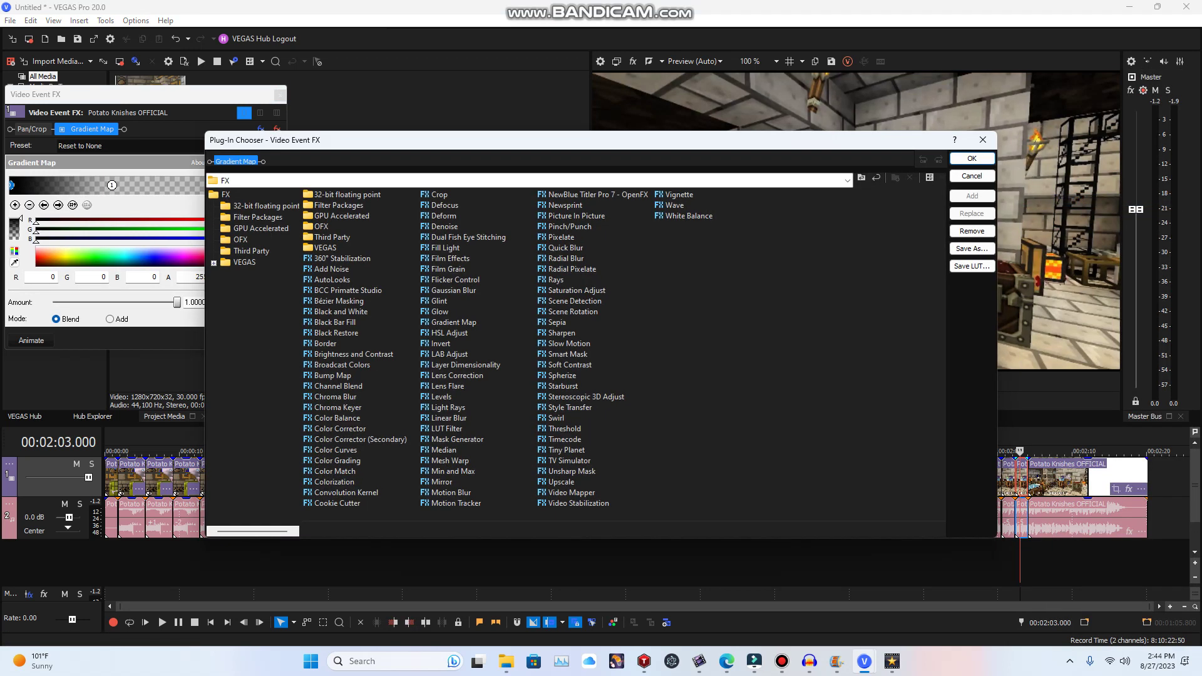
{"action": "left_click", "coordinate": [448, 322]}
{"action": "left_click", "coordinate": [971, 196]}
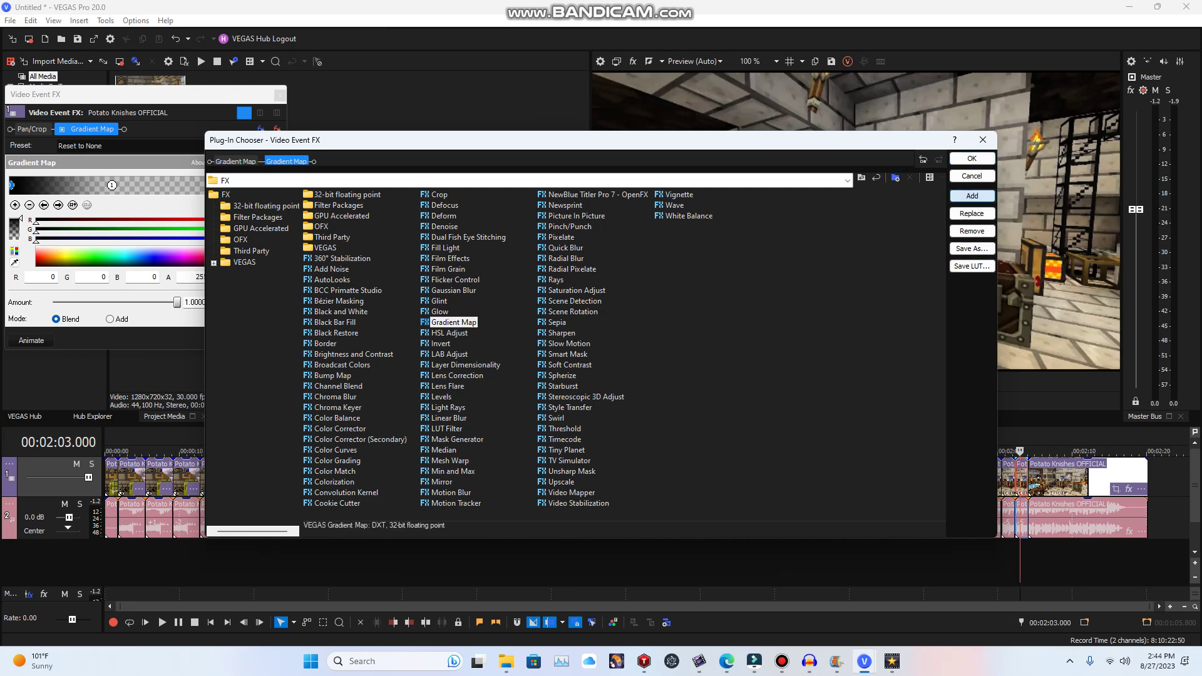
{"action": "left_click", "coordinate": [971, 158]}
{"action": "left_click", "coordinate": [242, 145]}
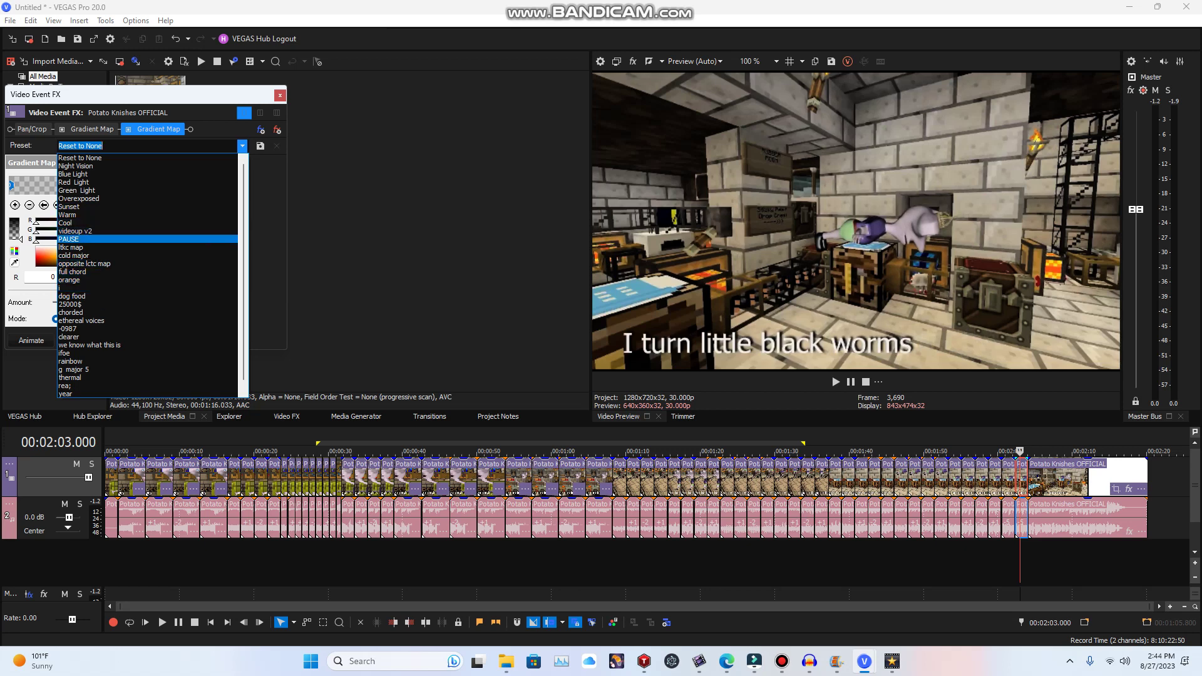
{"action": "left_click", "coordinate": [70, 247]}
- Set the pitch change of the audio event at 00:02:02.300 to -4
{"action": "right_click", "coordinate": [1014, 521]}
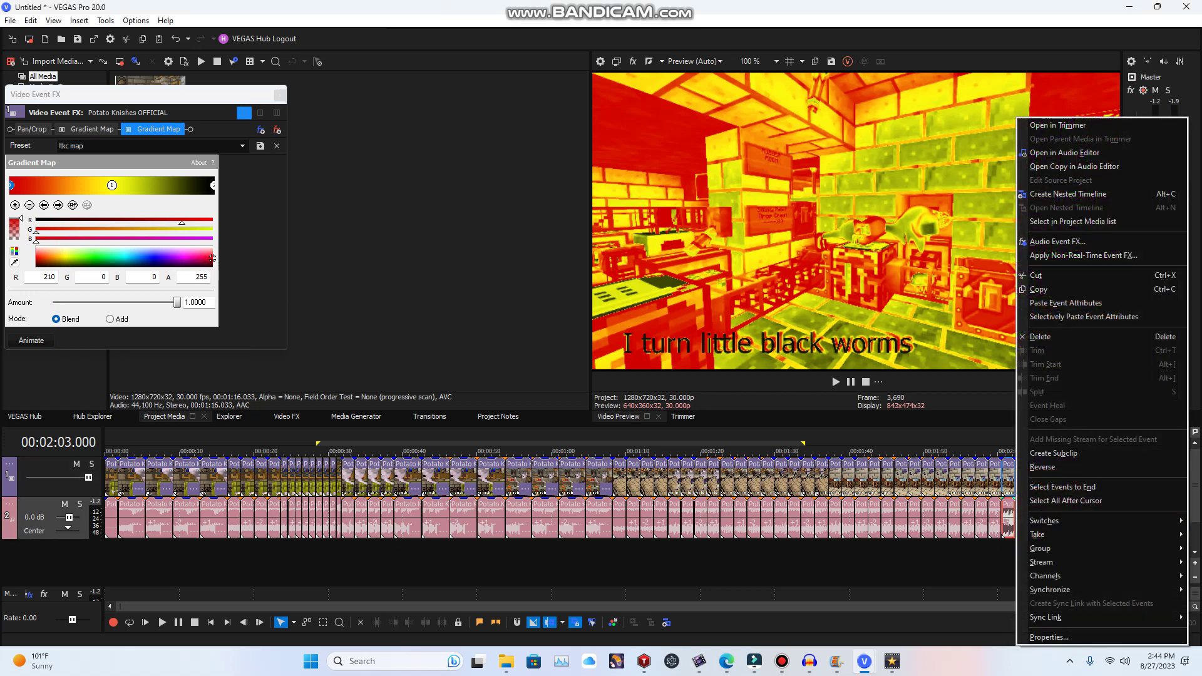
{"action": "left_click", "coordinate": [1049, 637]}
{"action": "right_click", "coordinate": [1008, 519]}
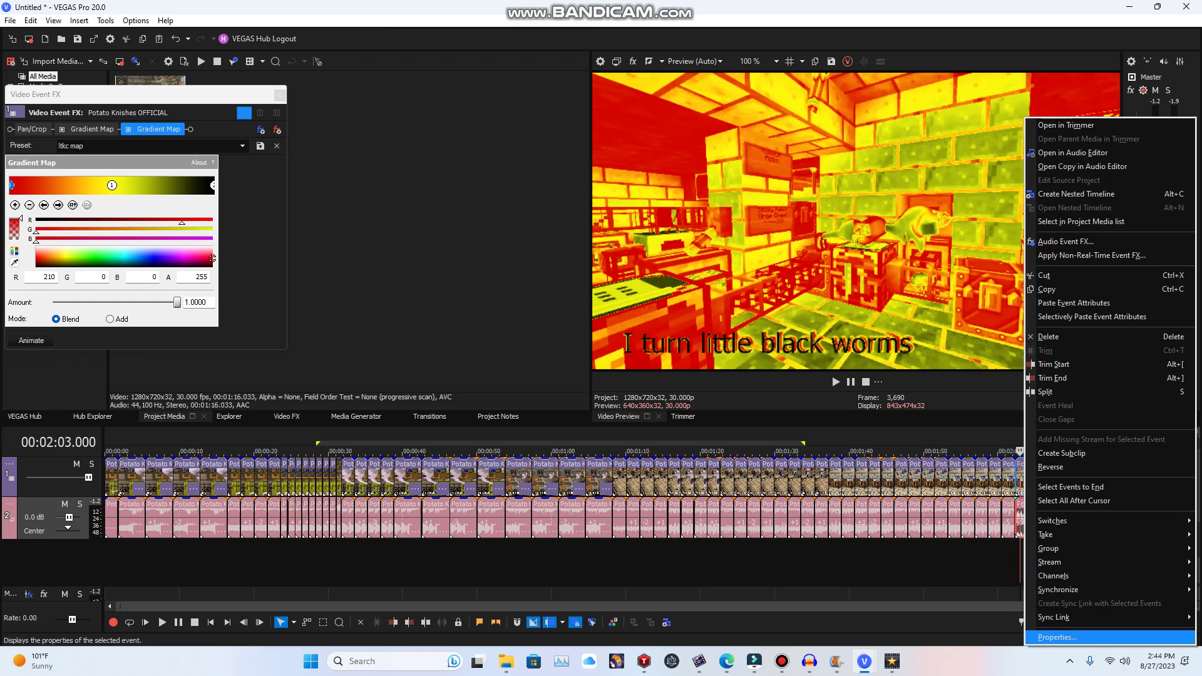
{"action": "key", "text": "Return"}
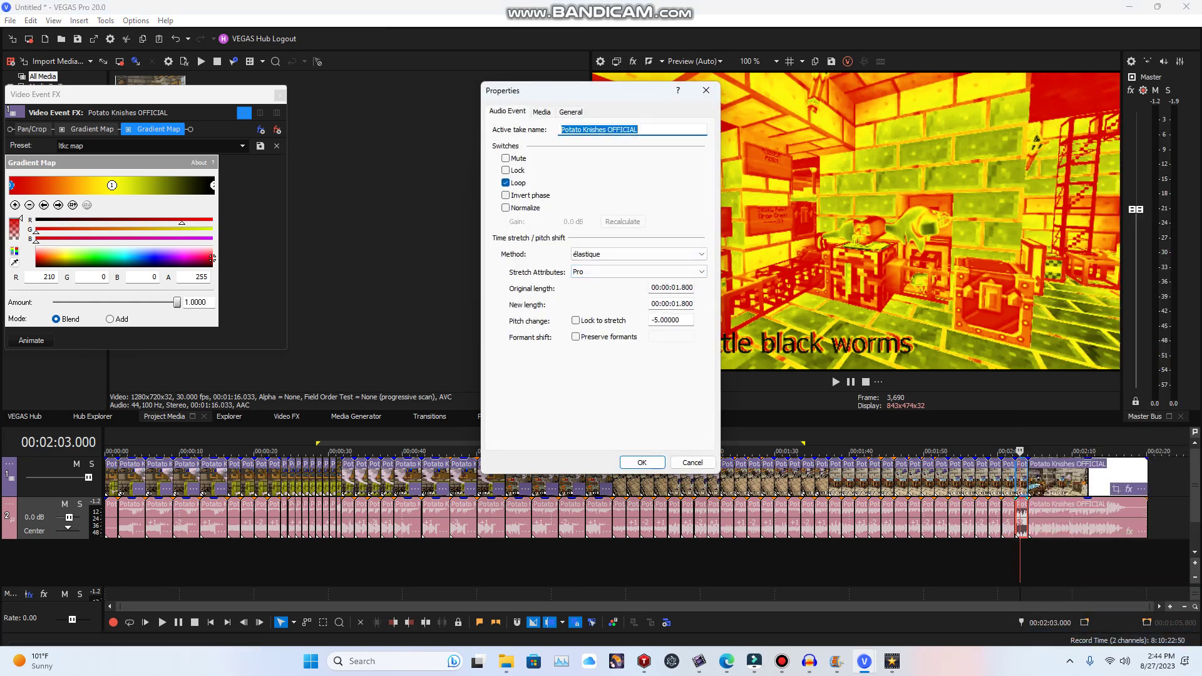
{"action": "key", "text": "BackSpace"}
{"action": "left_click", "coordinate": [658, 319]}
{"action": "key", "text": "BackSpace"}
{"action": "type", "text": "4"}
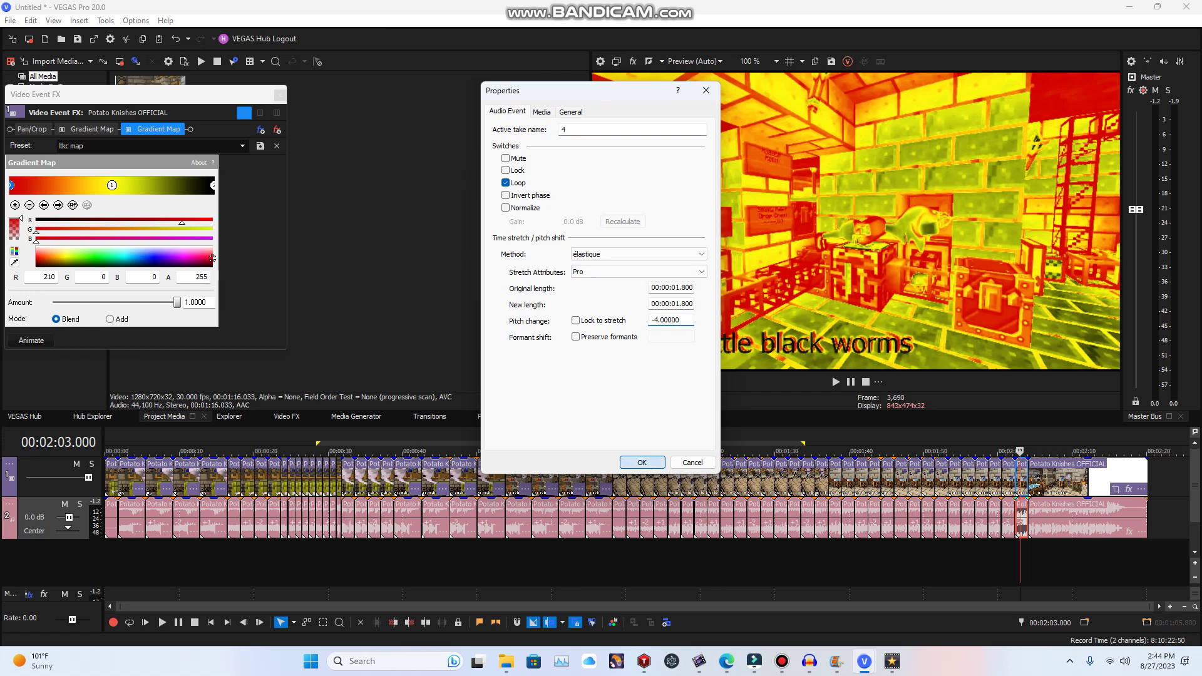
{"action": "key", "text": "Return"}
- Paste the copied Gradient Map event at 00:02:04.100, directly after the second one
{"action": "key", "text": "space"}
{"action": "right_click", "coordinate": [1167, 477]}
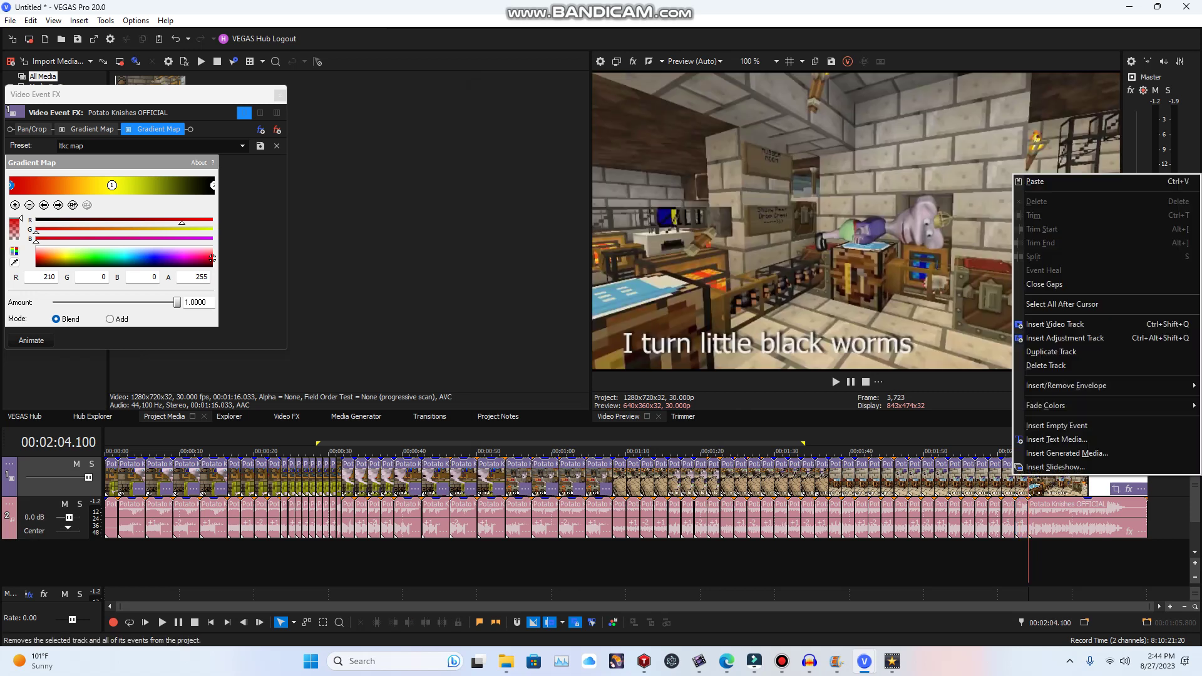
{"action": "left_click", "coordinate": [1127, 182]}
- Add a second Gradient Map to the event at 00:02:04.100 and apply the "cold major" preset to it
{"action": "left_click", "coordinate": [1037, 479]}
{"action": "right_click", "coordinate": [1037, 479]}
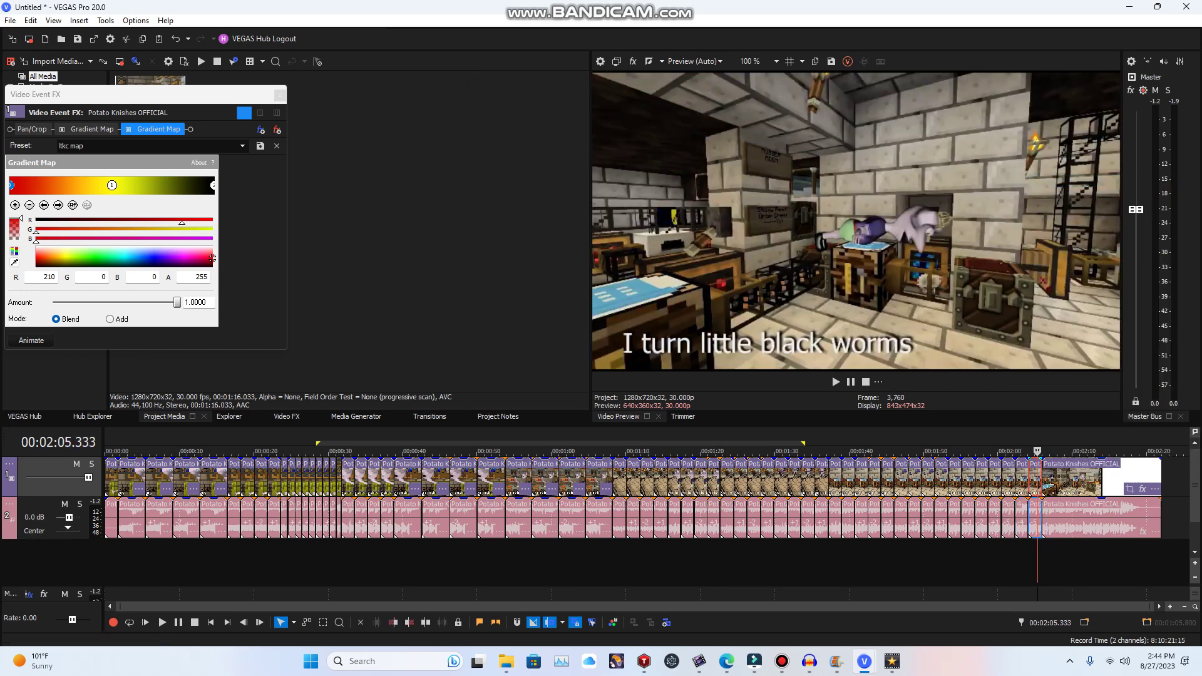
{"action": "left_click", "coordinate": [1071, 200]}
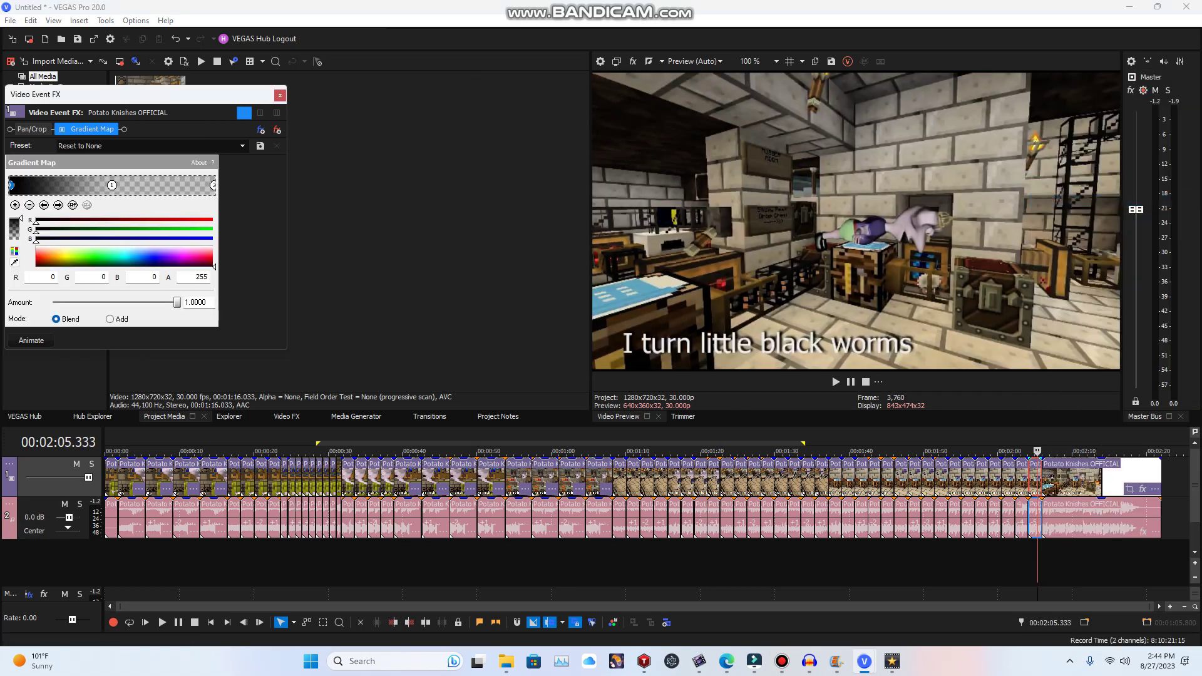
{"action": "left_click", "coordinate": [261, 130]}
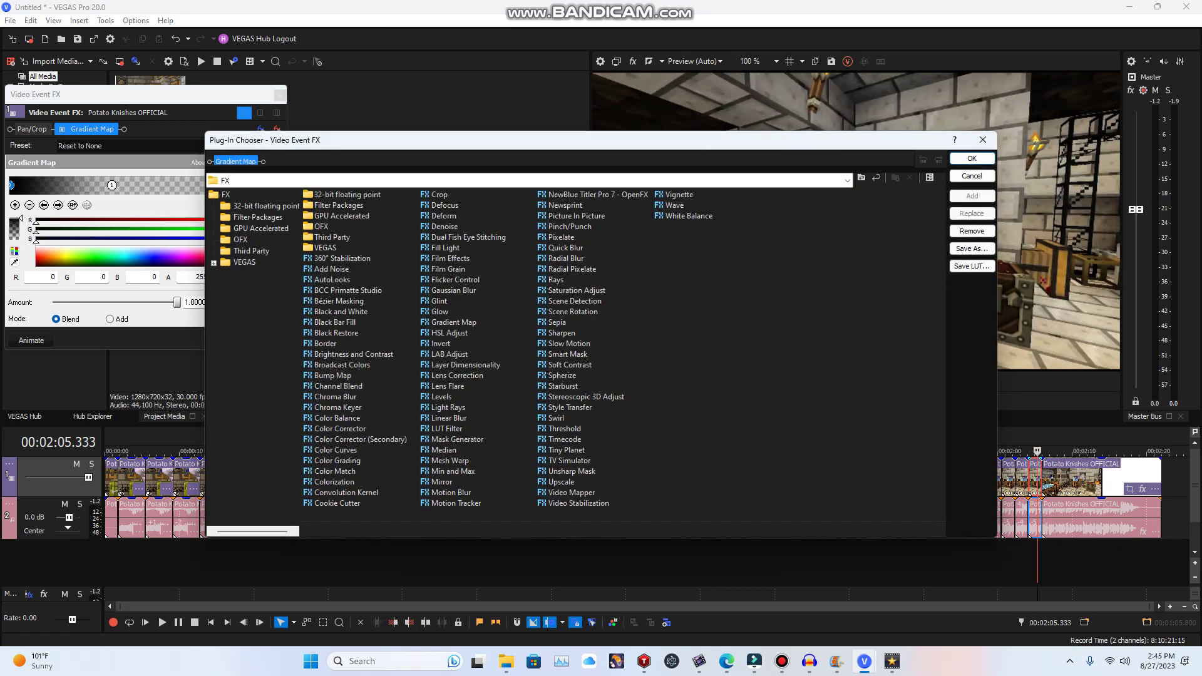
{"action": "left_click", "coordinate": [569, 227]}
{"action": "left_click", "coordinate": [449, 333]}
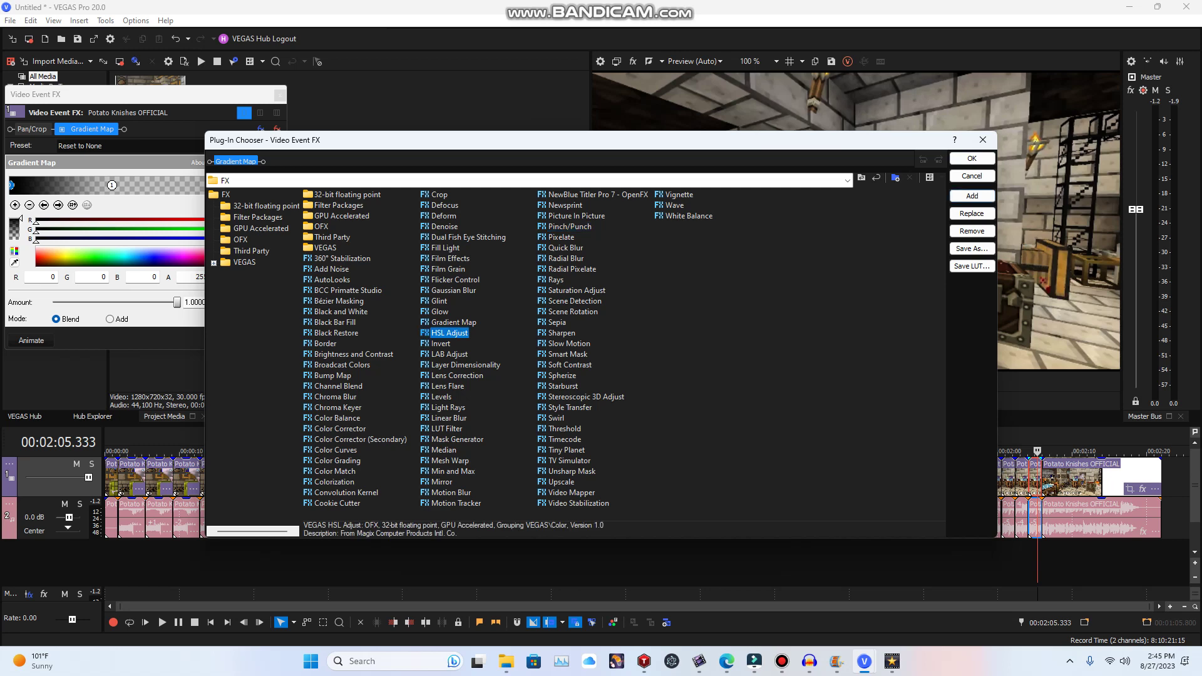
{"action": "left_click", "coordinate": [450, 321]}
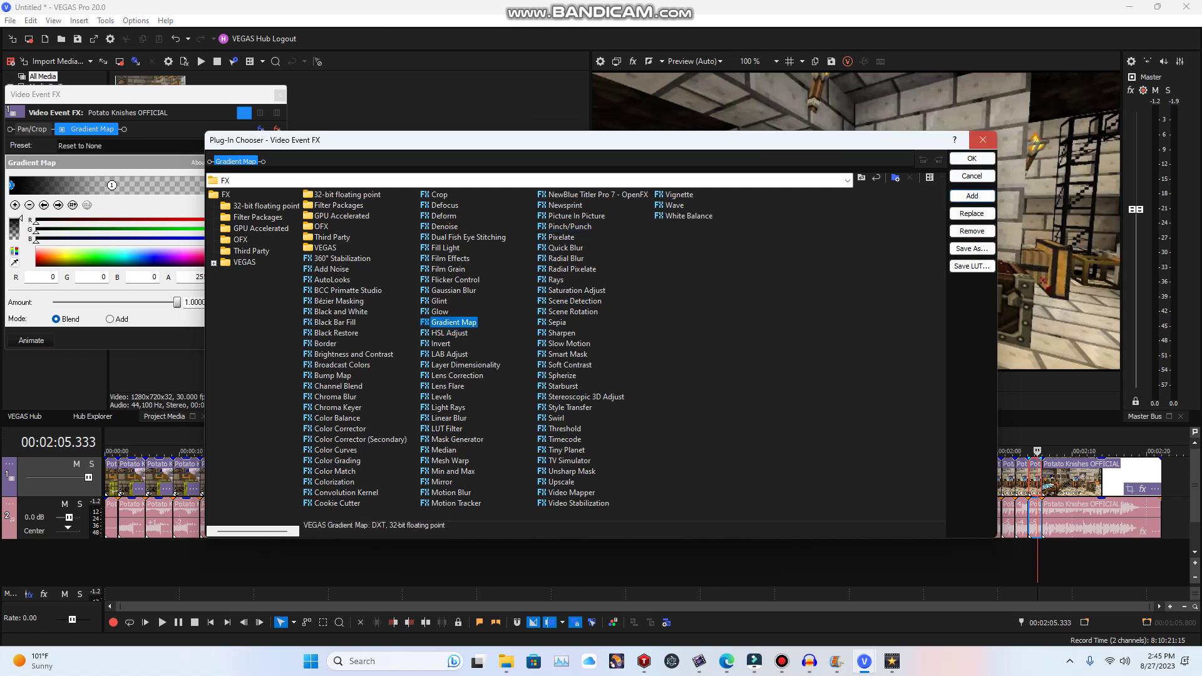
{"action": "left_click", "coordinate": [971, 196]}
{"action": "key", "text": "Return"}
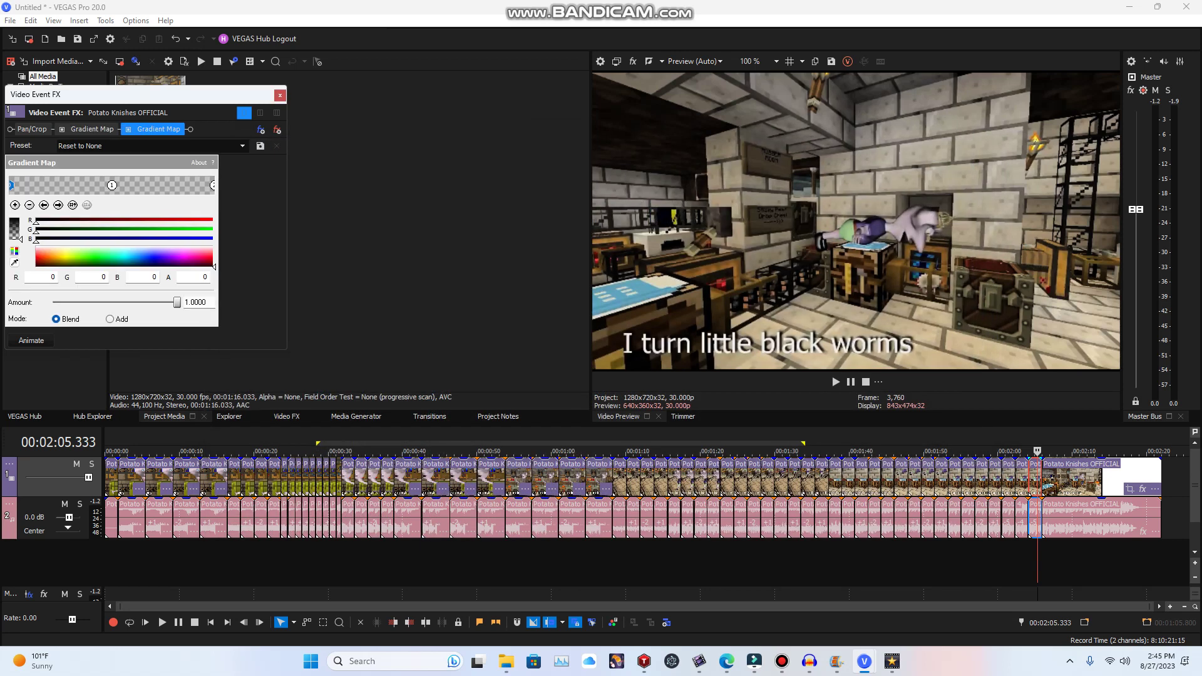
{"action": "left_click", "coordinate": [242, 145]}
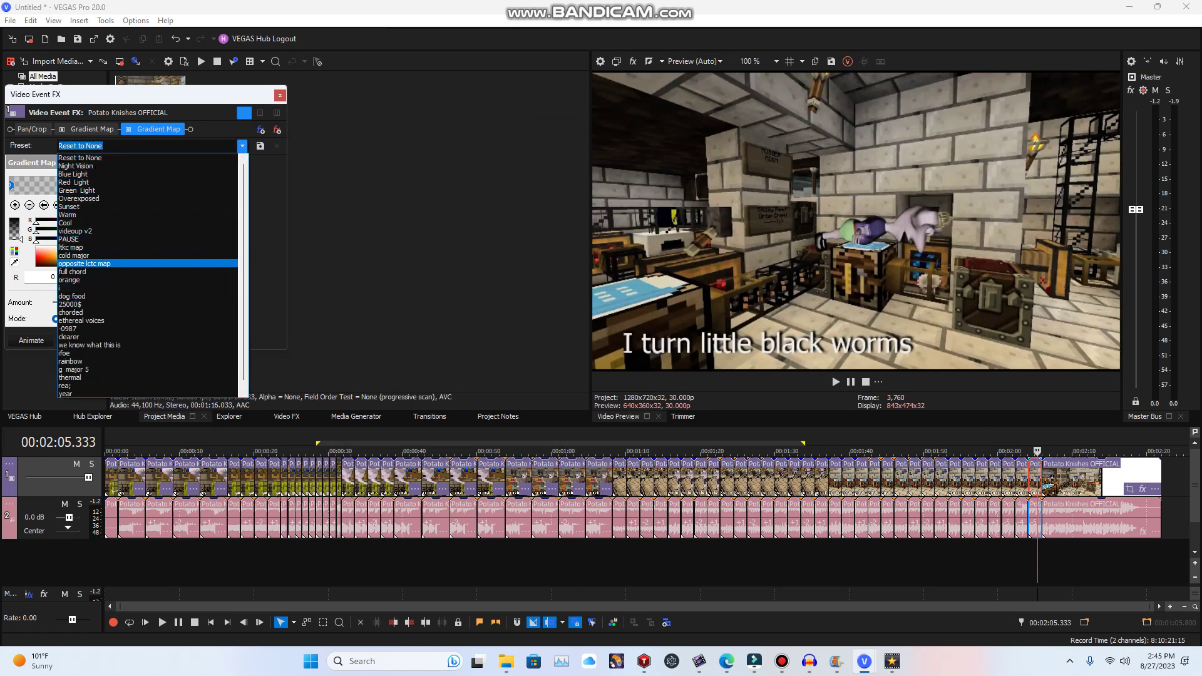
{"action": "left_click", "coordinate": [74, 255]}
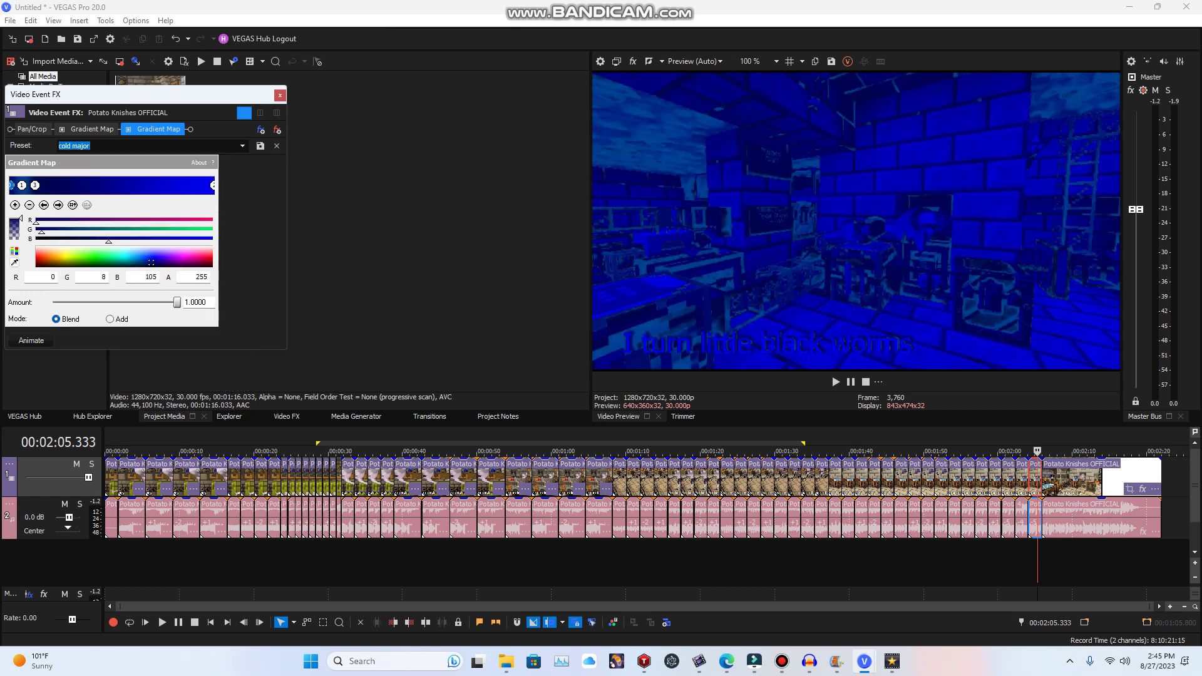
- Set the pitch change of the audio event at 00:02:04.100 to -7
{"action": "right_click", "coordinate": [1034, 525]}
{"action": "left_click", "coordinate": [1064, 637]}
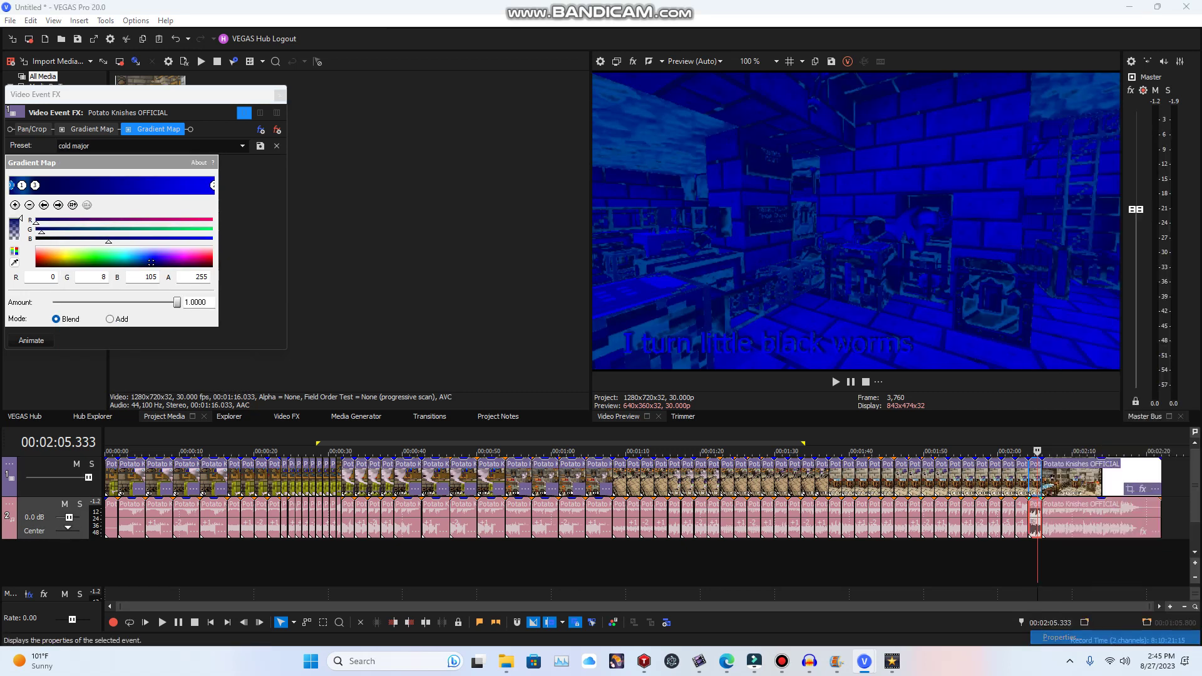
{"action": "left_click", "coordinate": [659, 320]}
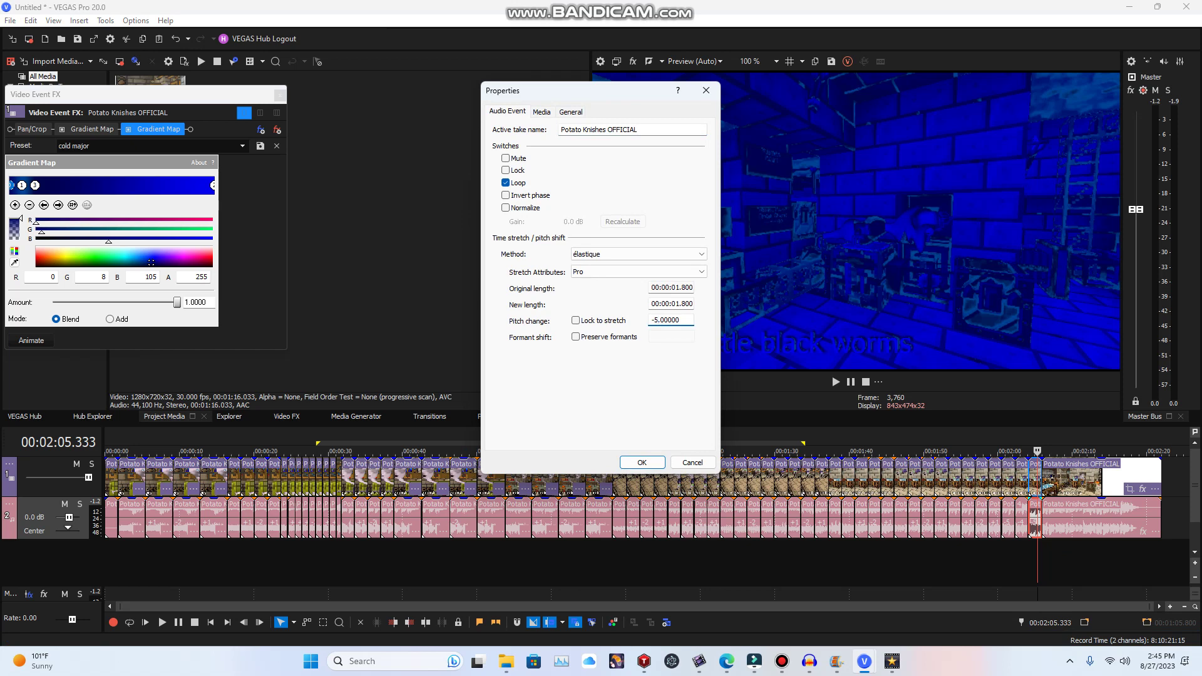
{"action": "key", "text": "BackSpace"}
{"action": "type", "text": "-7"}
{"action": "key", "text": "BackSpace"}
{"action": "key", "text": "BackSpace"}
{"action": "type", "text": "7"}
{"action": "key", "text": "Return"}
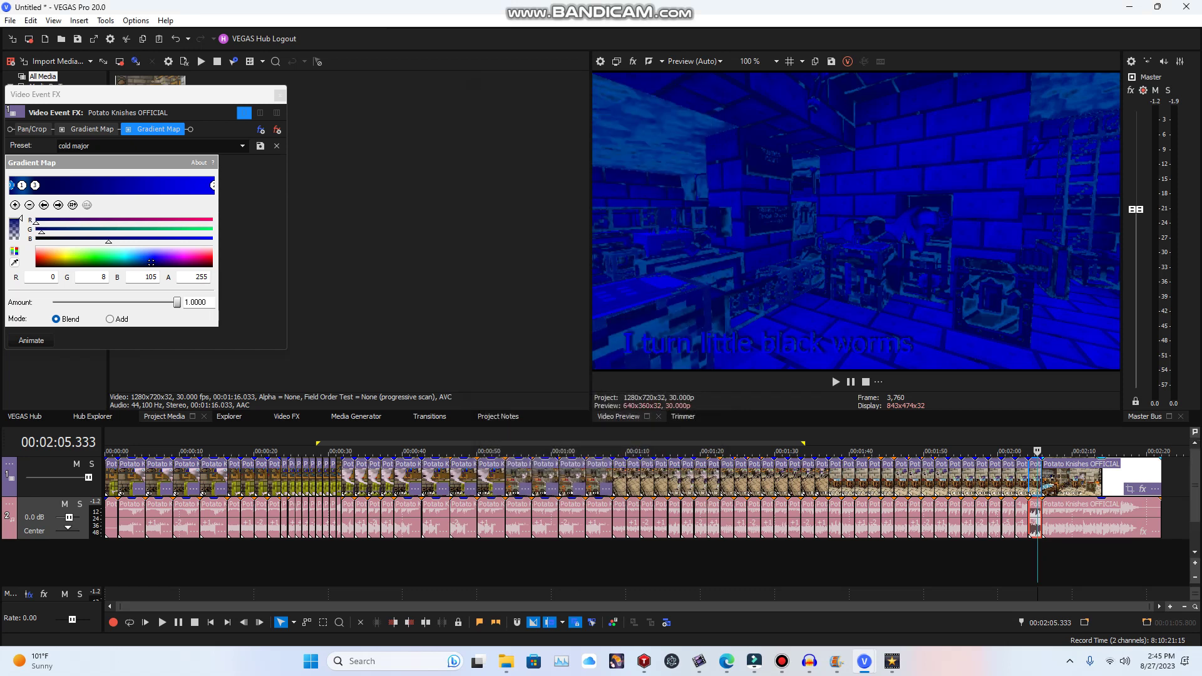
- Paste the copied Gradient Map event at 00:02:05.900, directly after the "cold major" event
{"action": "left_click", "coordinate": [1042, 477]}
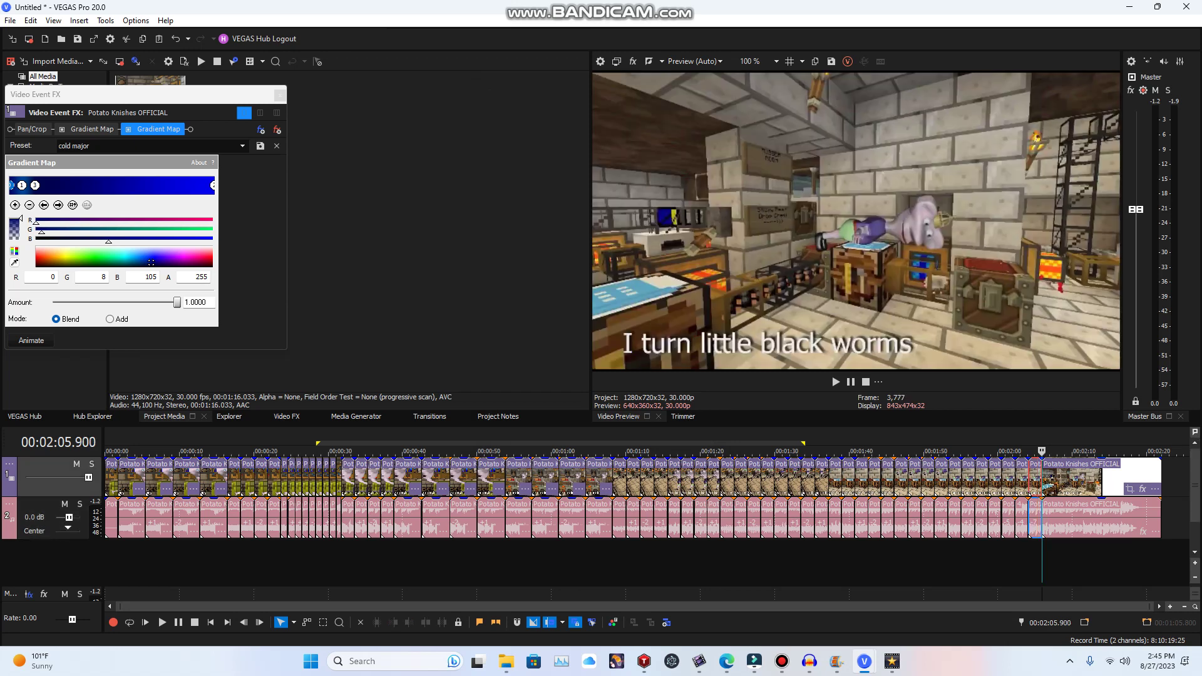
{"action": "right_click", "coordinate": [1176, 475]}
{"action": "left_click", "coordinate": [1108, 178]}
- Add HSL Adjust after the Gradient Map on the event at 00:02:05.900 and apply the "mari group" preset
{"action": "left_click", "coordinate": [1062, 477]}
{"action": "left_click", "coordinate": [1047, 478]}
{"action": "right_click", "coordinate": [1047, 478]}
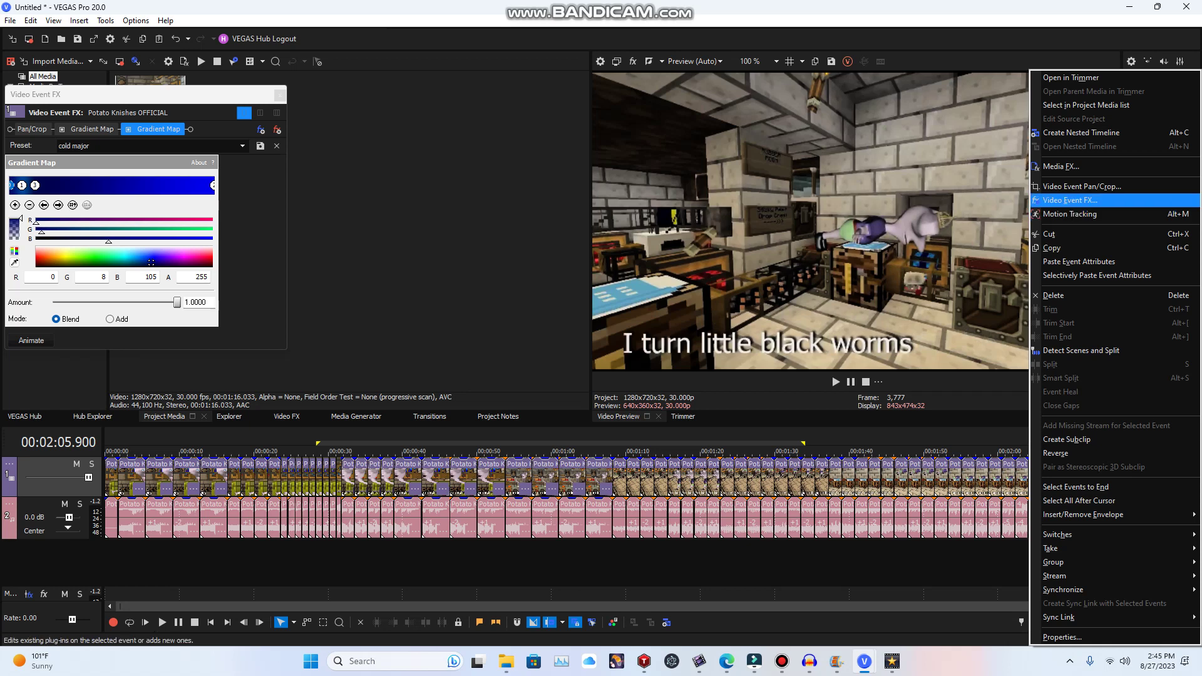
{"action": "left_click", "coordinate": [1071, 201]}
{"action": "left_click", "coordinate": [261, 130]}
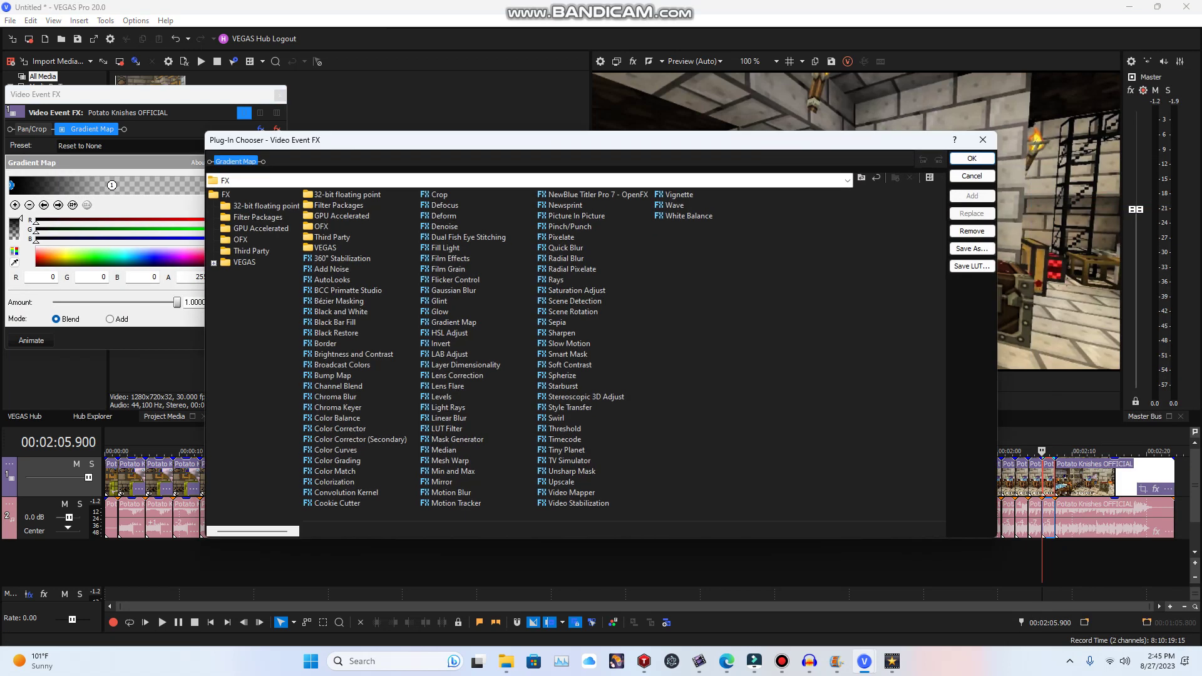
{"action": "left_click", "coordinate": [449, 333]}
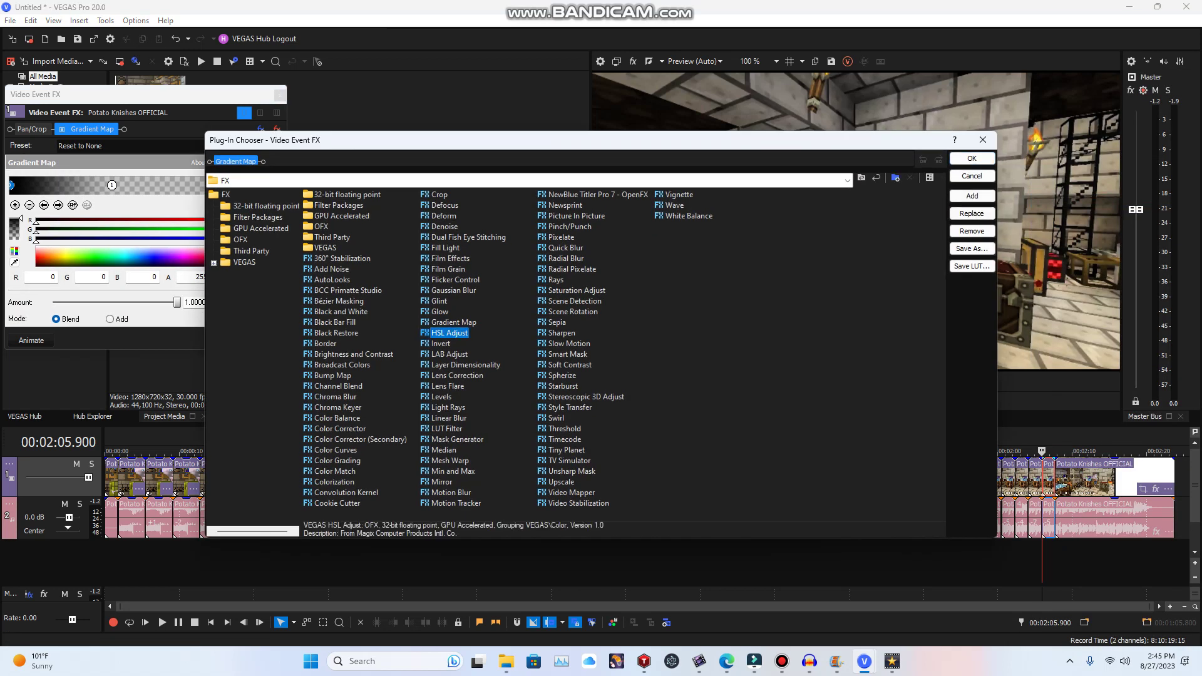
{"action": "left_click", "coordinate": [971, 196]}
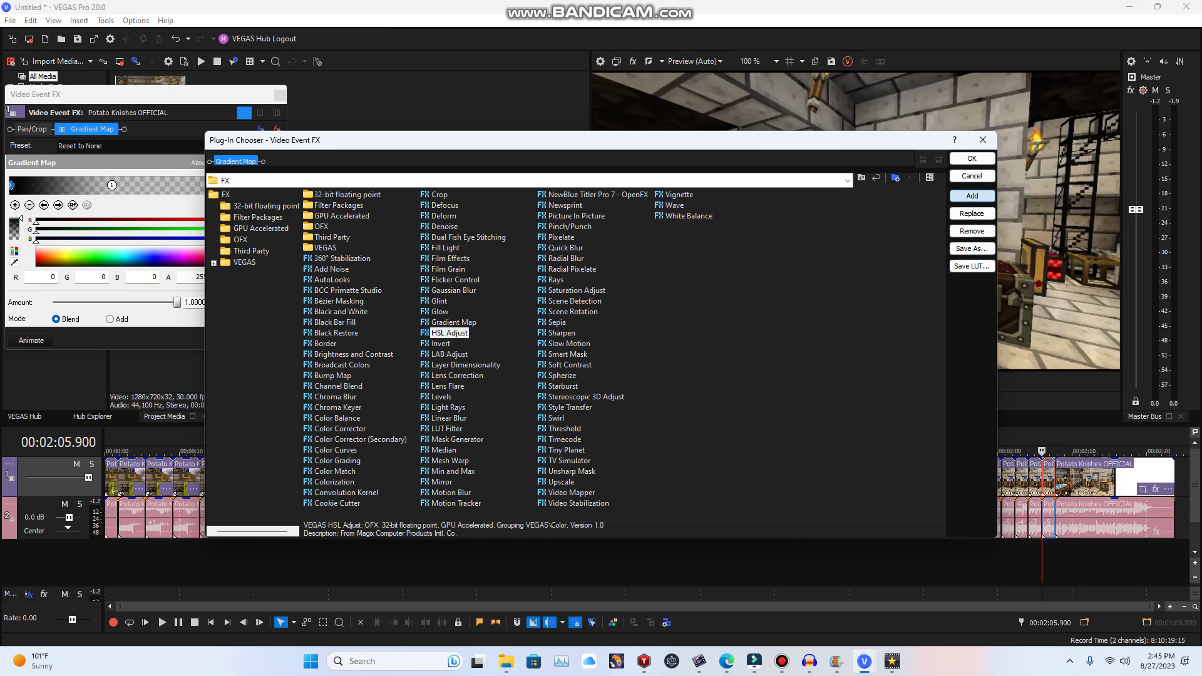
{"action": "left_click", "coordinate": [971, 158]}
{"action": "left_click", "coordinate": [242, 145]}
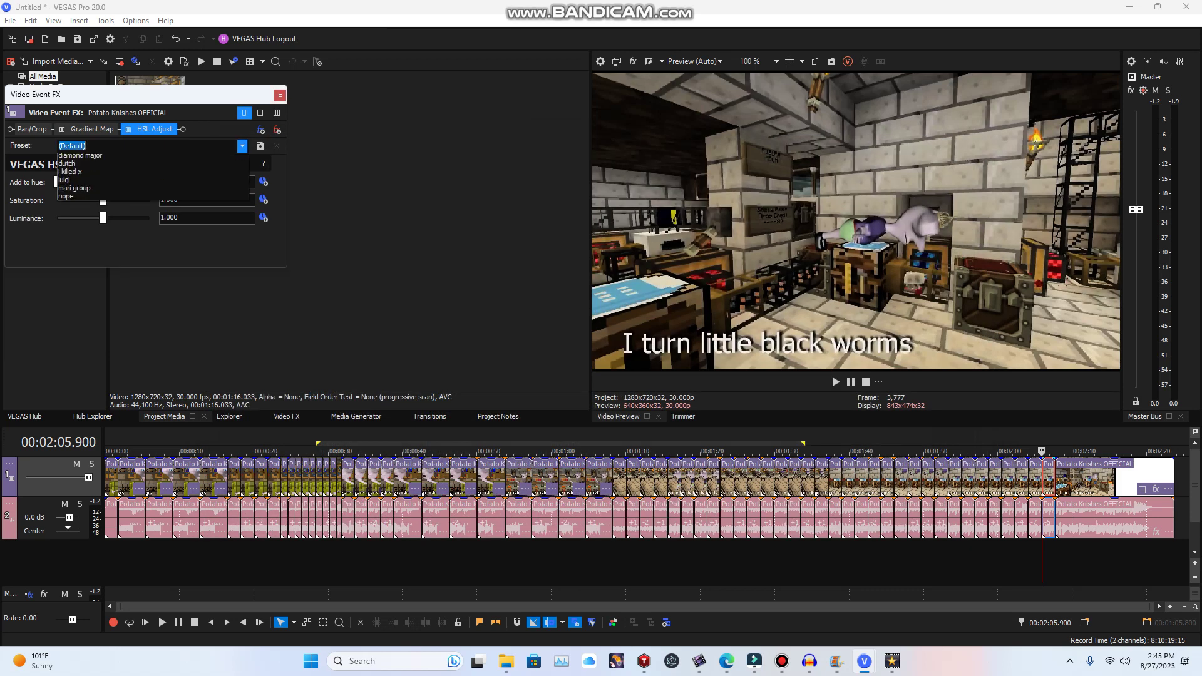
{"action": "left_click", "coordinate": [153, 239]}
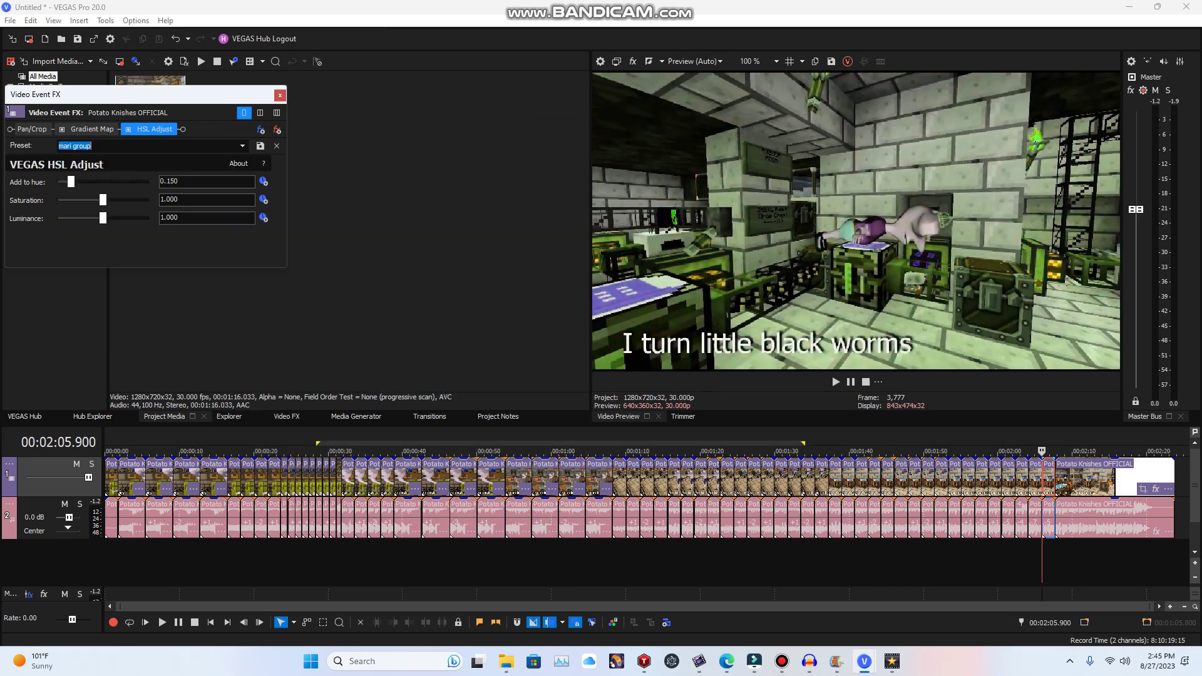
- Set the pitch change of the audio event at 00:02:05.900 to -4
{"action": "right_click", "coordinate": [1049, 521]}
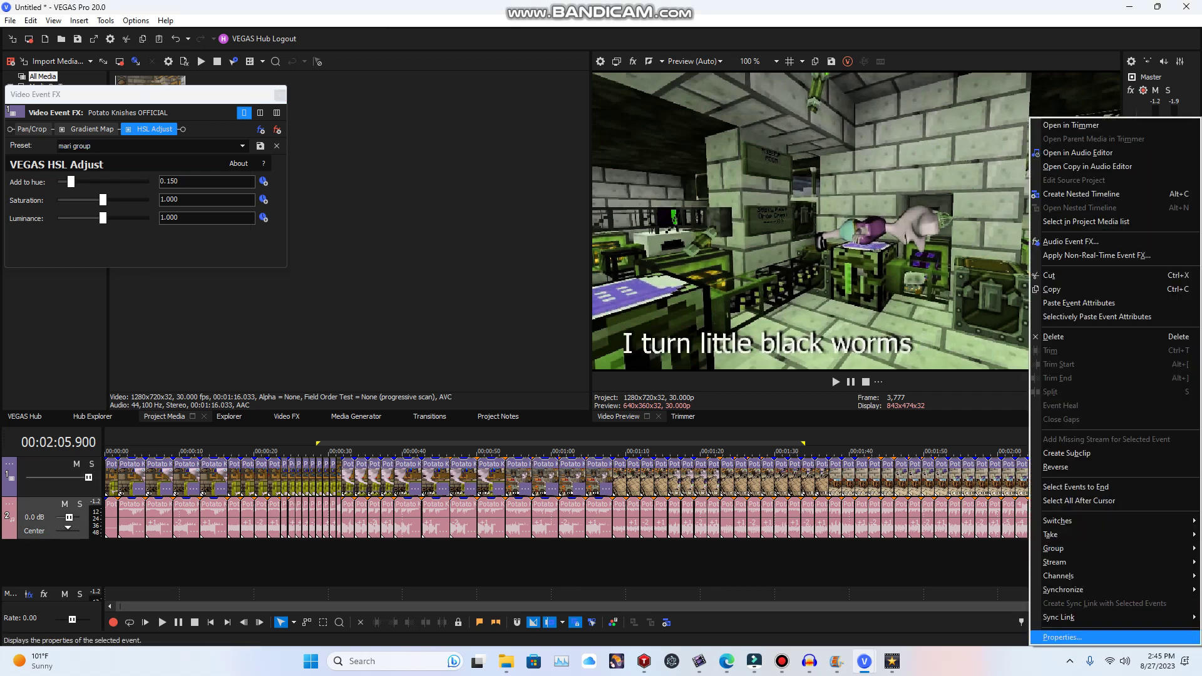
{"action": "left_click", "coordinate": [1064, 637]}
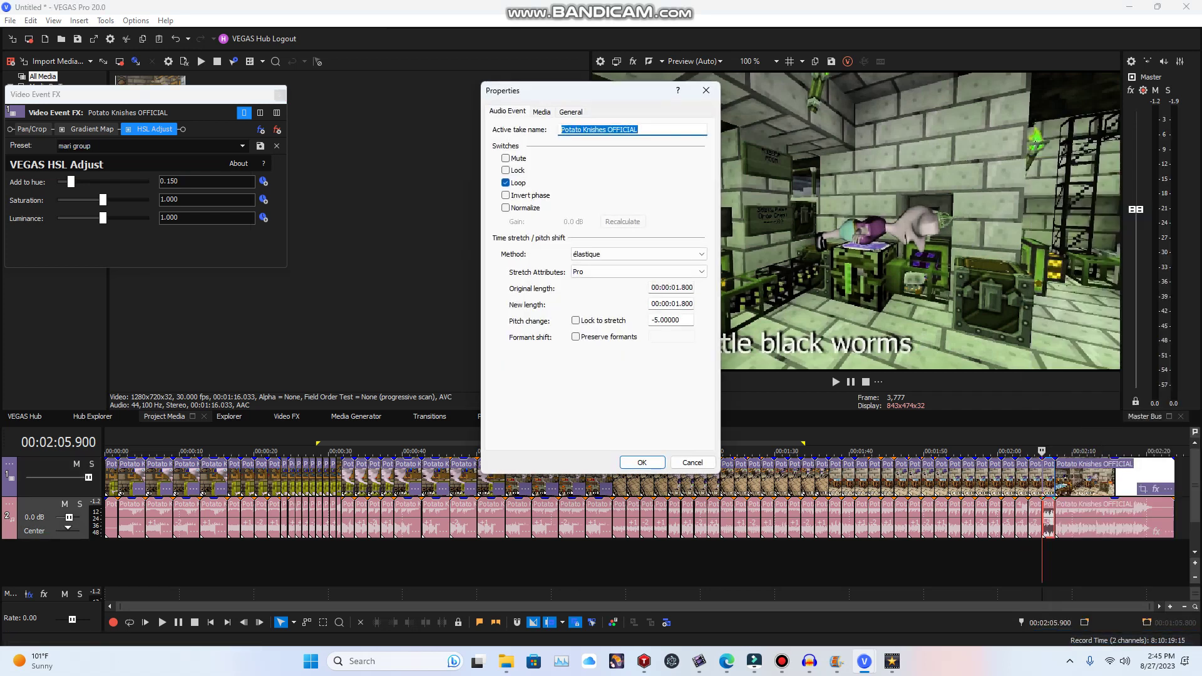
{"action": "left_click", "coordinate": [655, 320]}
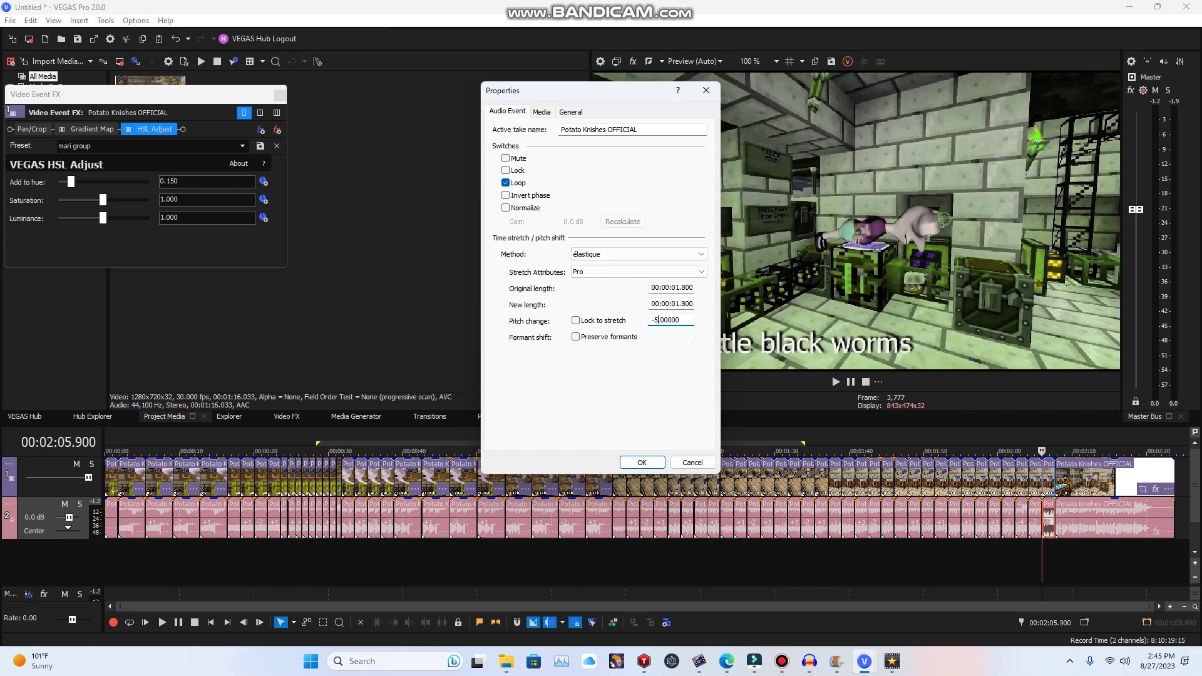
{"action": "key", "text": "BackSpace"}
{"action": "type", "text": "4"}
{"action": "key", "text": "Return"}
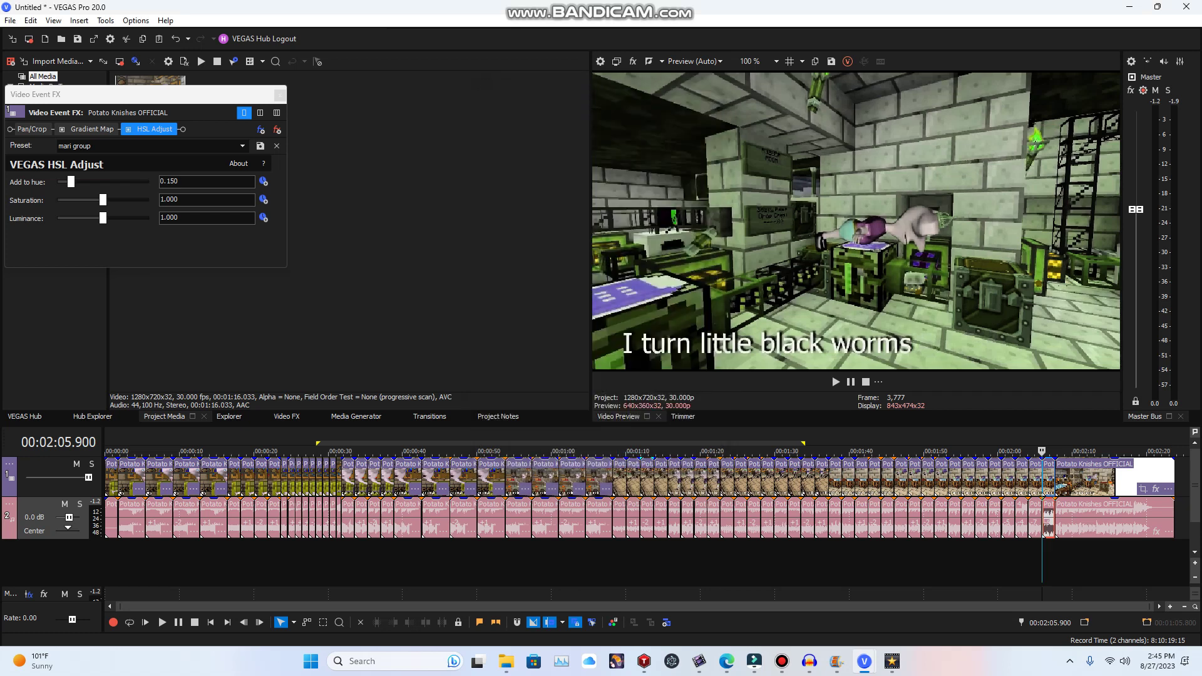
- Paste the copied Gradient Map event at 00:02:07.700, directly after the HSL Adjust event
{"action": "left_click", "coordinate": [1054, 475]}
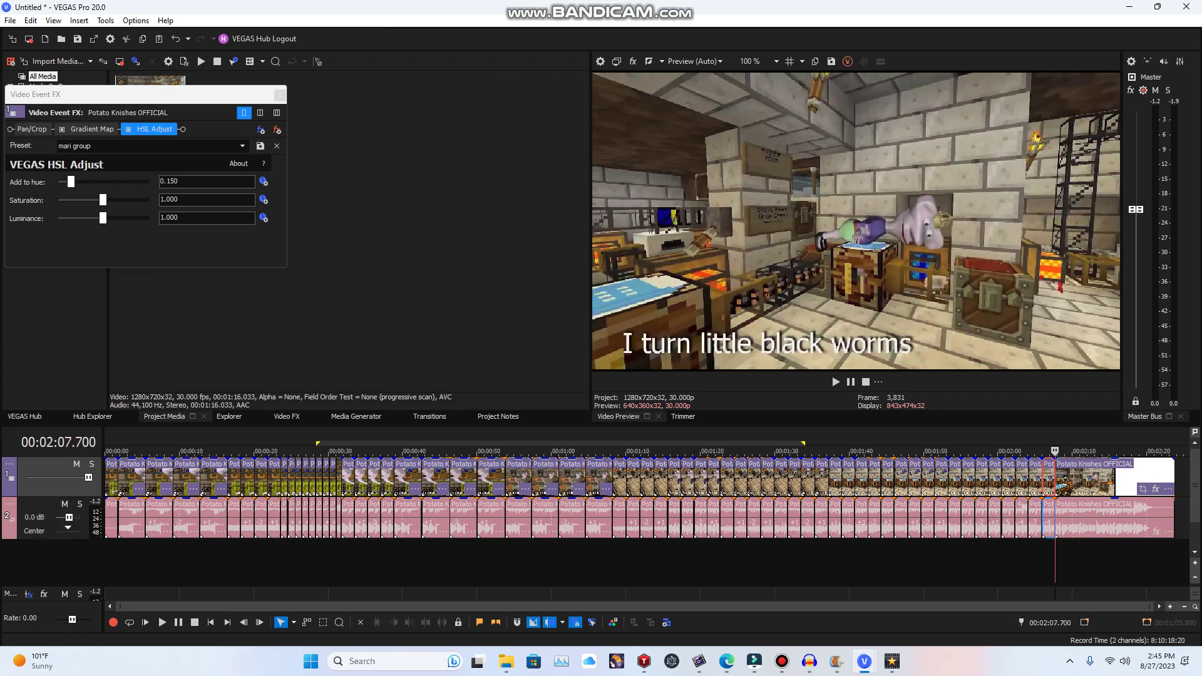
{"action": "right_click", "coordinate": [1181, 468]}
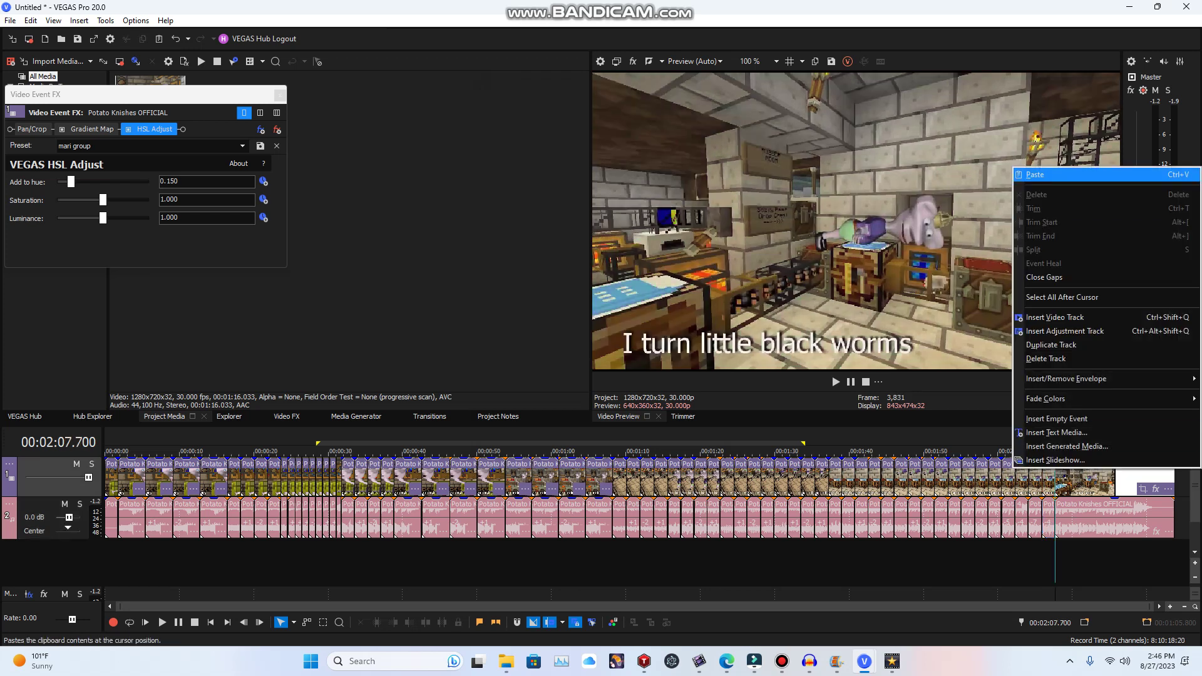
{"action": "left_click", "coordinate": [1034, 175]}
- Set the pitch change of the audio event at 00:02:07.700 to -10
{"action": "right_click", "coordinate": [1049, 523]}
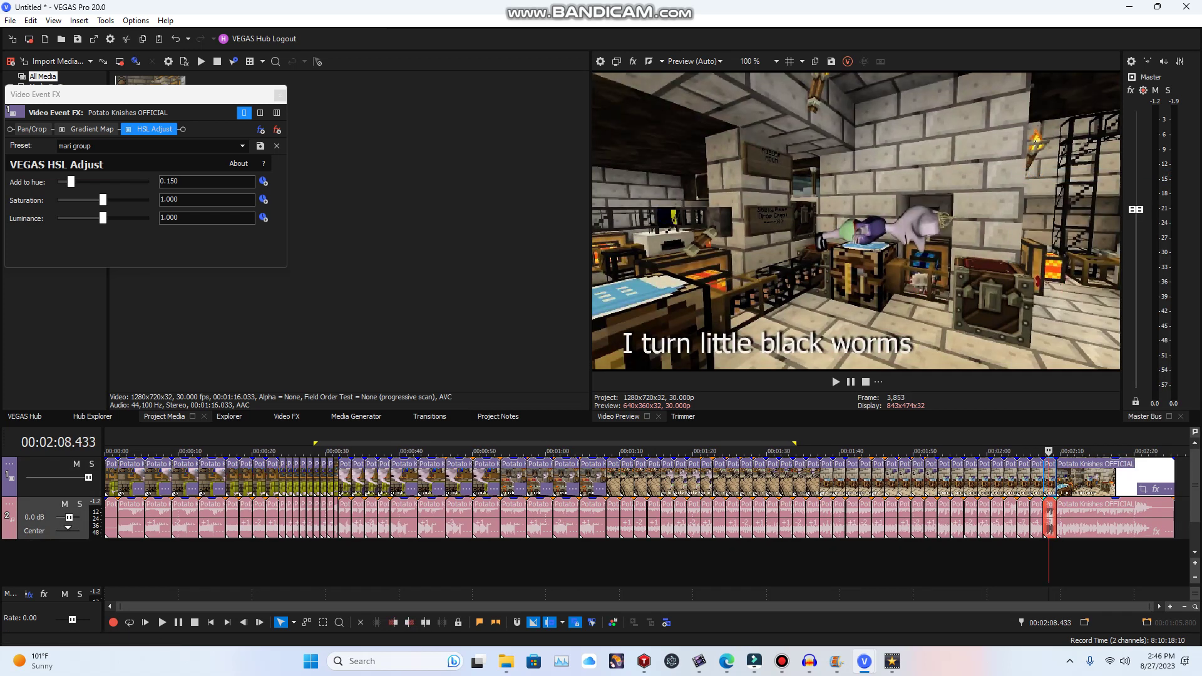
{"action": "left_click", "coordinate": [1062, 636]}
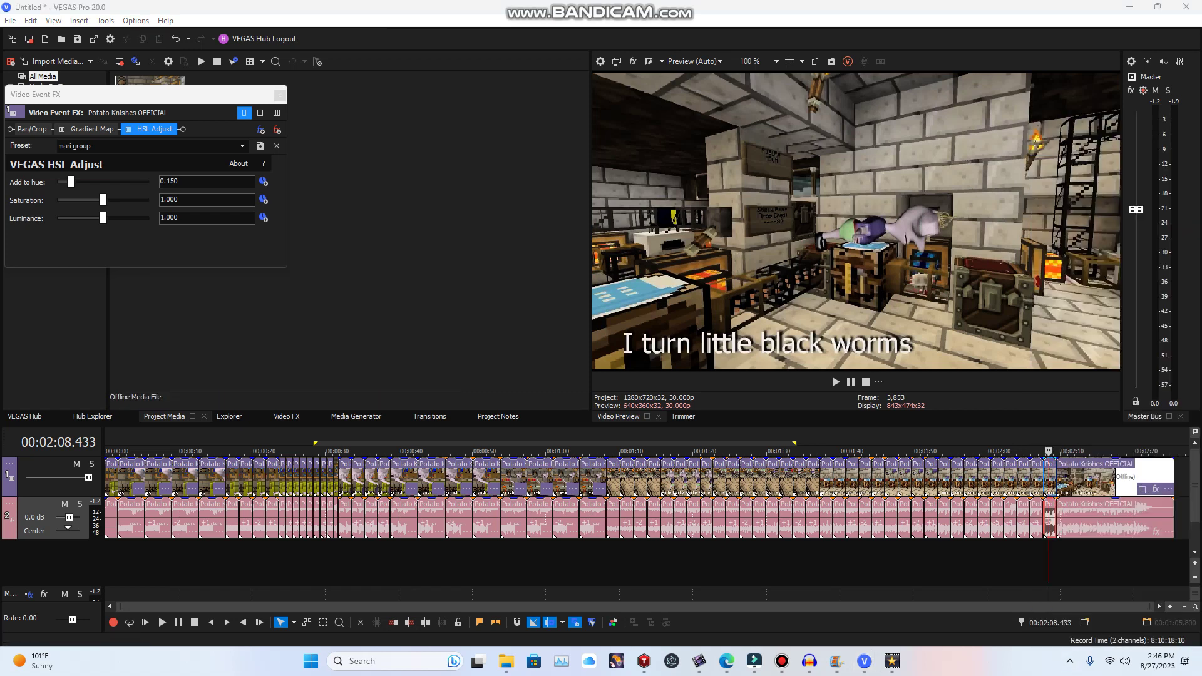
{"action": "right_click", "coordinate": [1049, 523]}
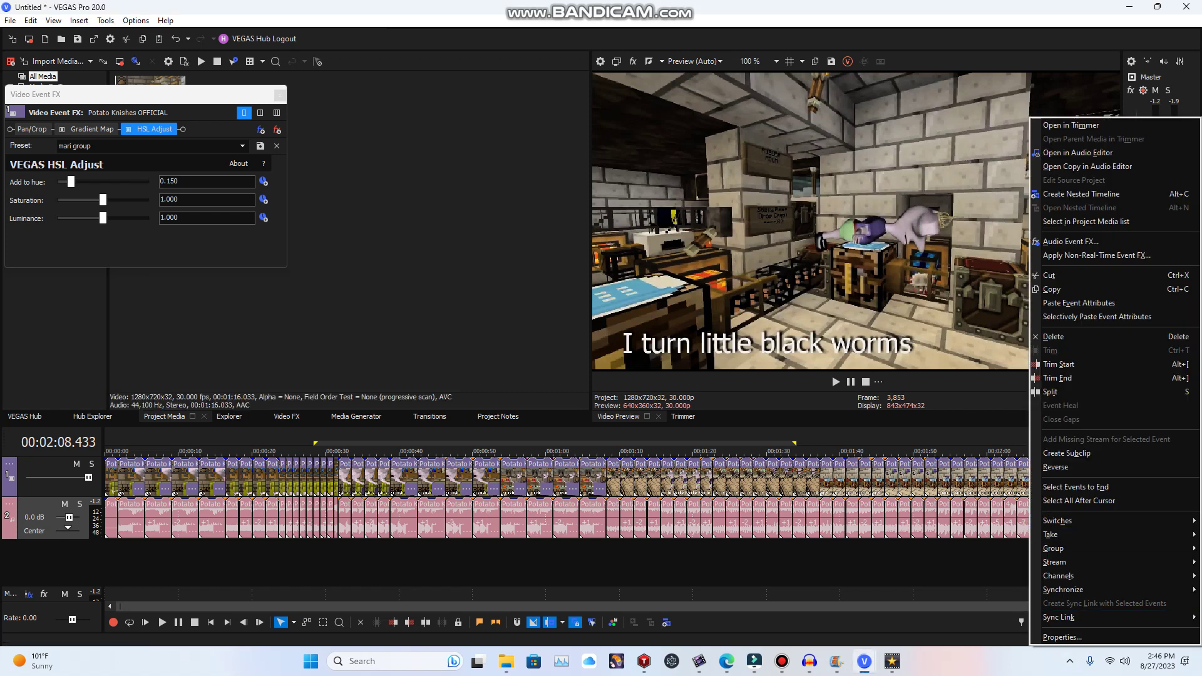
{"action": "left_click", "coordinate": [1063, 637]}
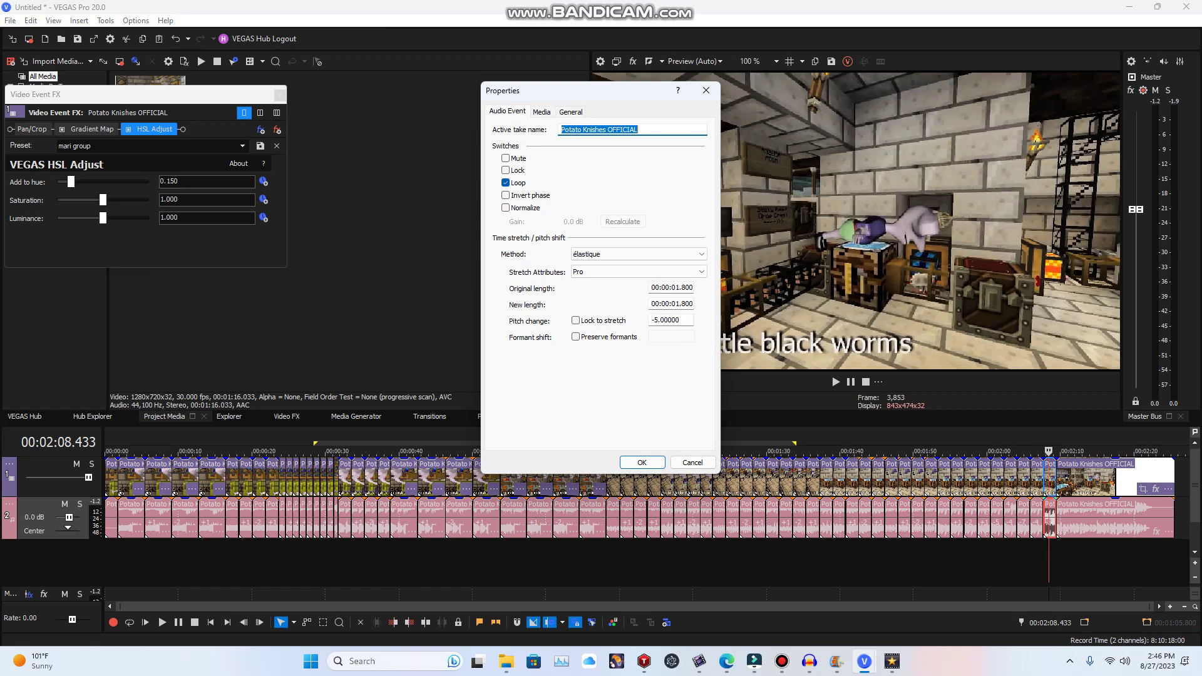
{"action": "left_click", "coordinate": [659, 321]}
{"action": "key", "text": "BackSpace"}
{"action": "type", "text": "10"}
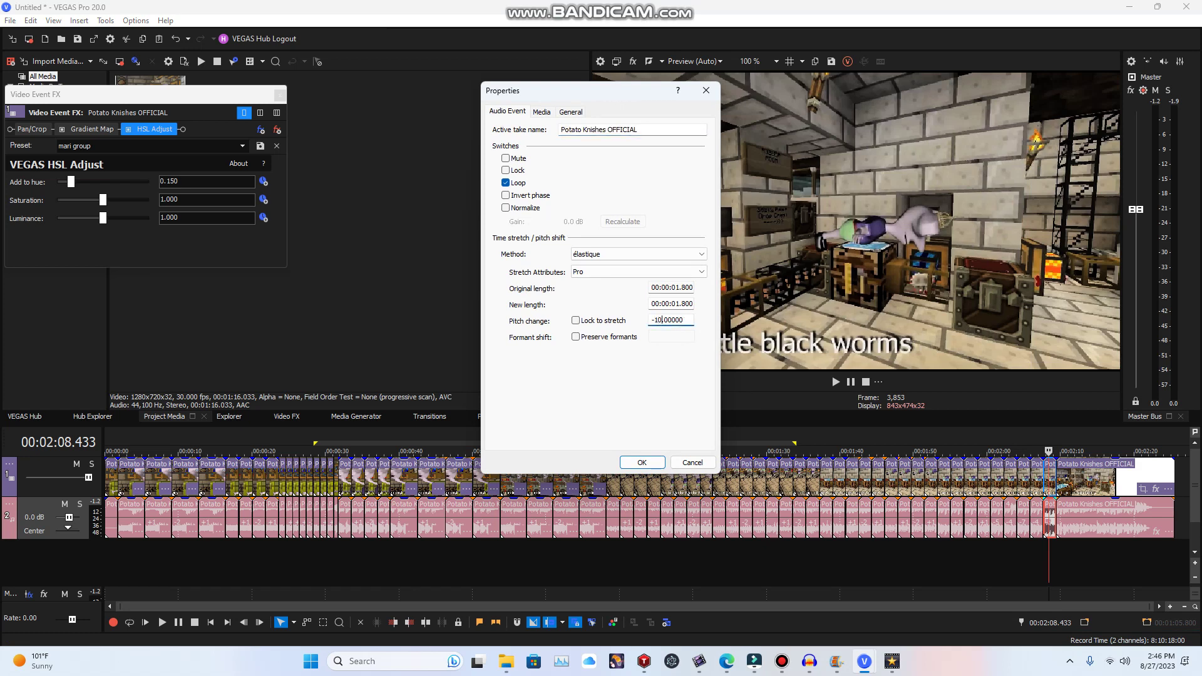
{"action": "key", "text": "Return"}
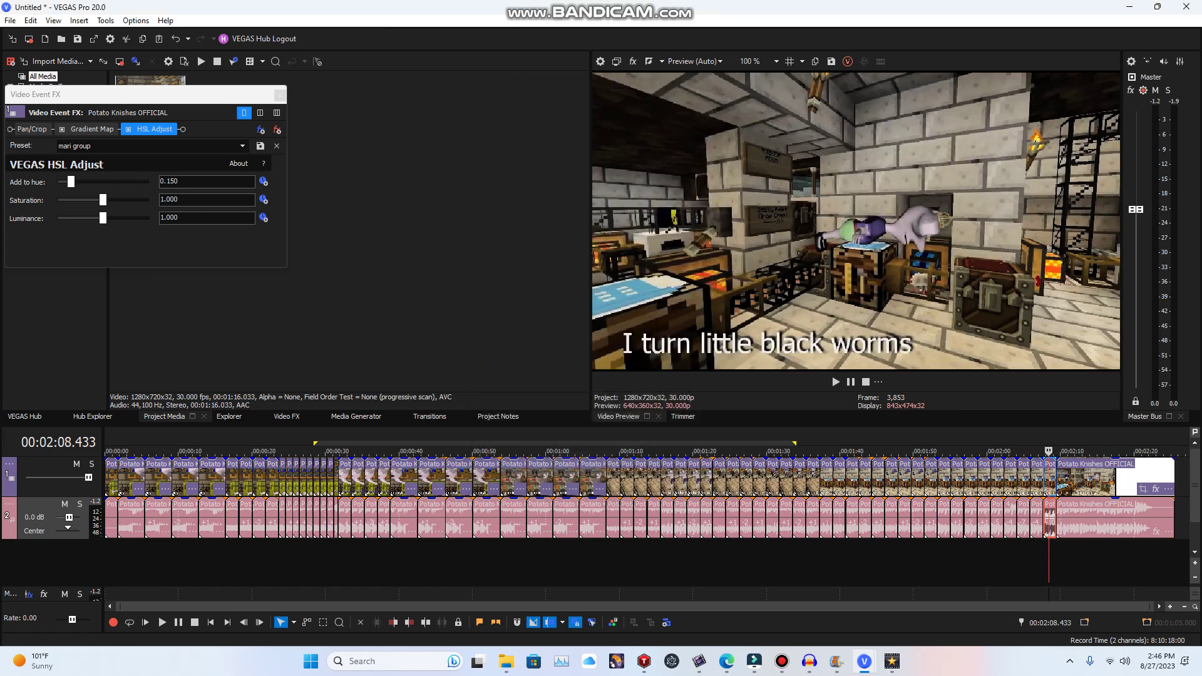
- Make the middle gradient stop opaque black with alpha 255 in the Gradient Map of the event at 00:02:07.700
{"action": "right_click", "coordinate": [1049, 479]}
{"action": "left_click", "coordinate": [1064, 200]}
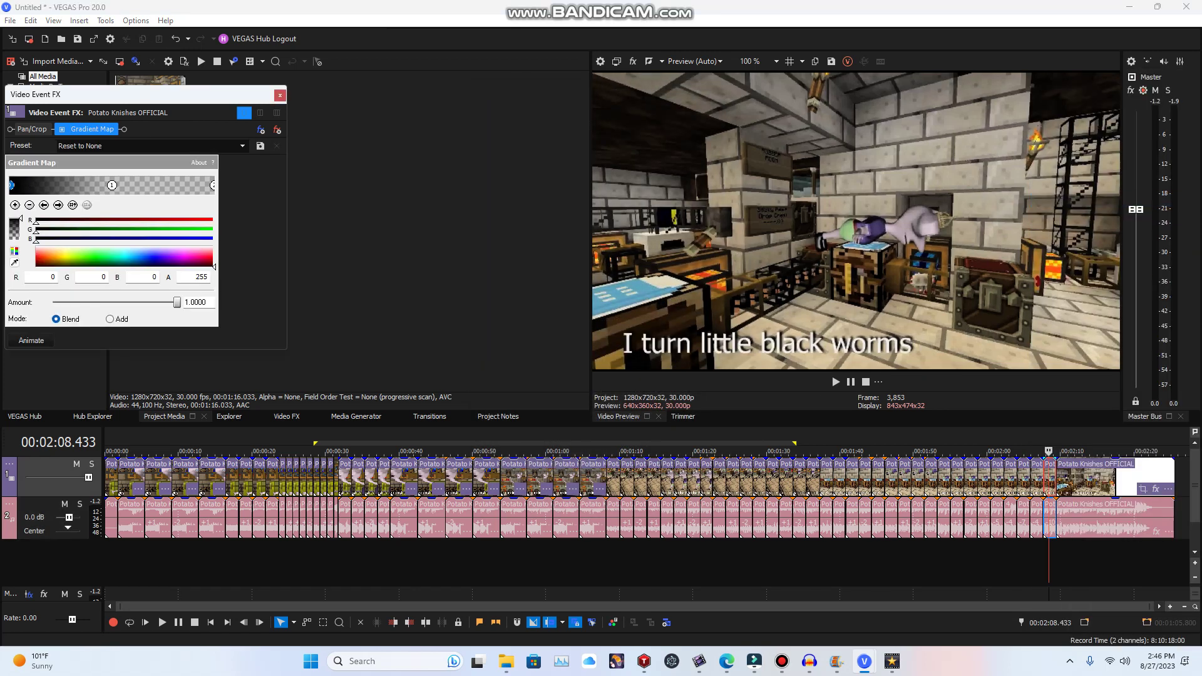
{"action": "left_click", "coordinate": [112, 185]}
{"action": "mouse_move", "coordinate": [214, 266]}
{"action": "left_mouse_down"}
{"action": "mouse_move", "coordinate": [213, 245]}
{"action": "mouse_move", "coordinate": [214, 266]}
{"action": "left_mouse_up"}
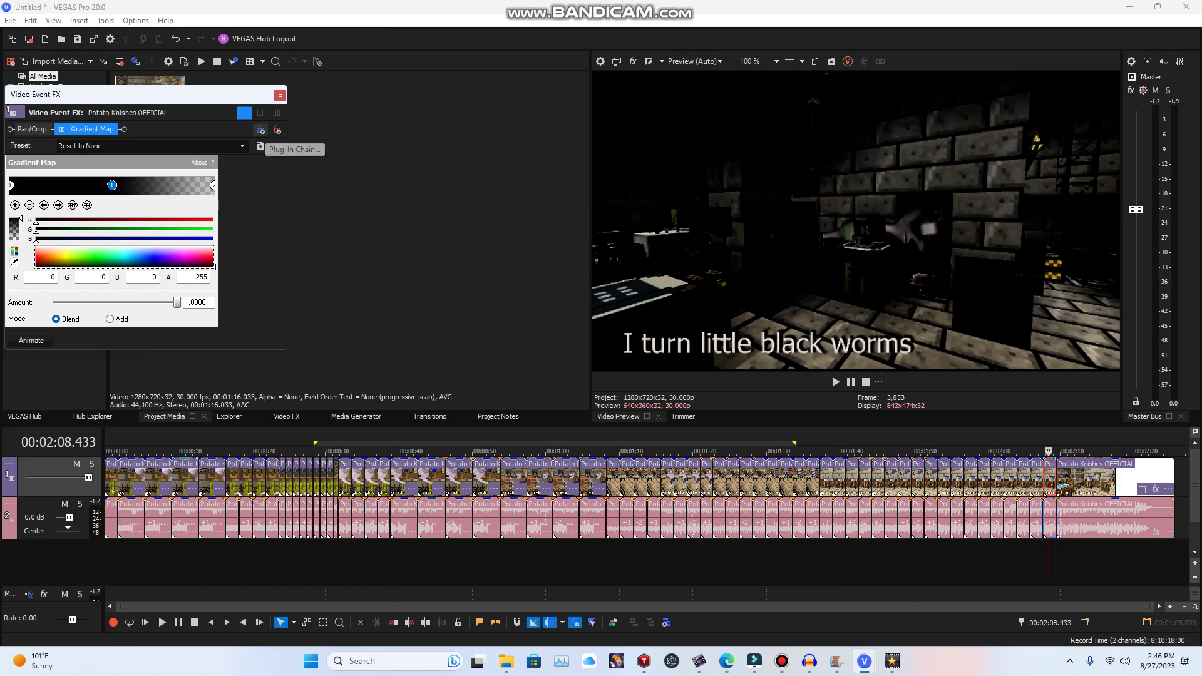
{"action": "left_click", "coordinate": [261, 130]}
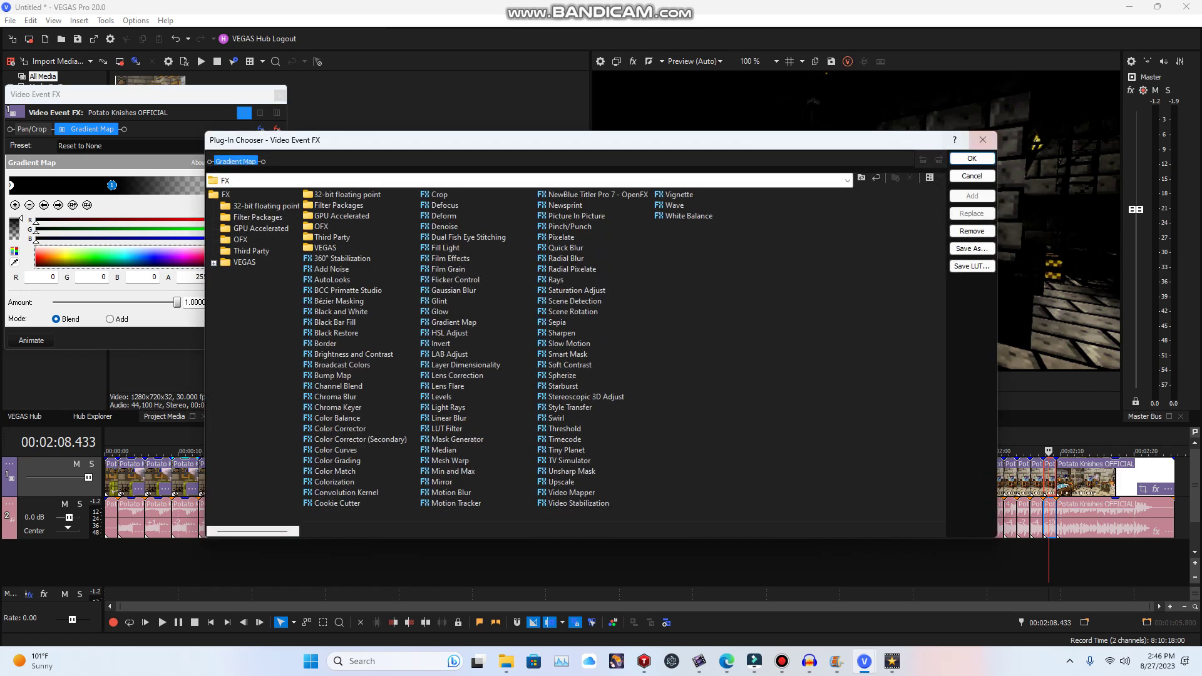
{"action": "left_click", "coordinate": [982, 140]}
- Copy the black Gradient Map event at 00:02:07.700 and paste it at 00:02:09.500
{"action": "left_click", "coordinate": [1058, 479]}
{"action": "right_click", "coordinate": [1057, 479]}
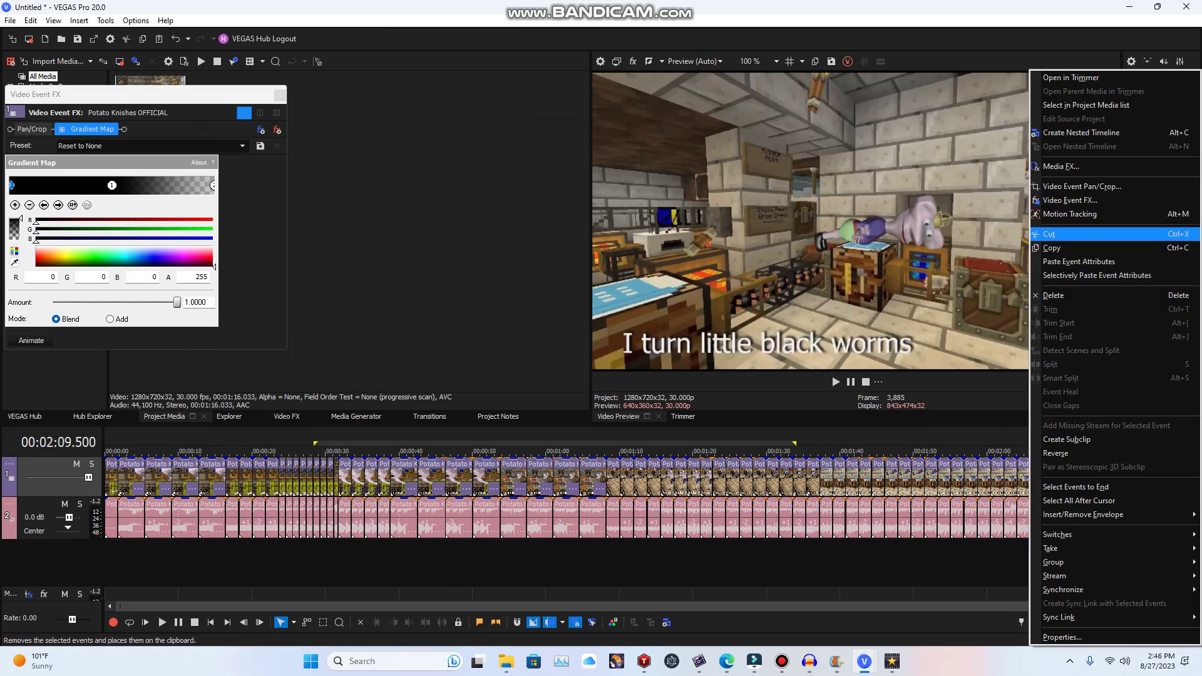
{"action": "left_click", "coordinate": [1064, 234]}
{"action": "right_click", "coordinate": [1058, 479]}
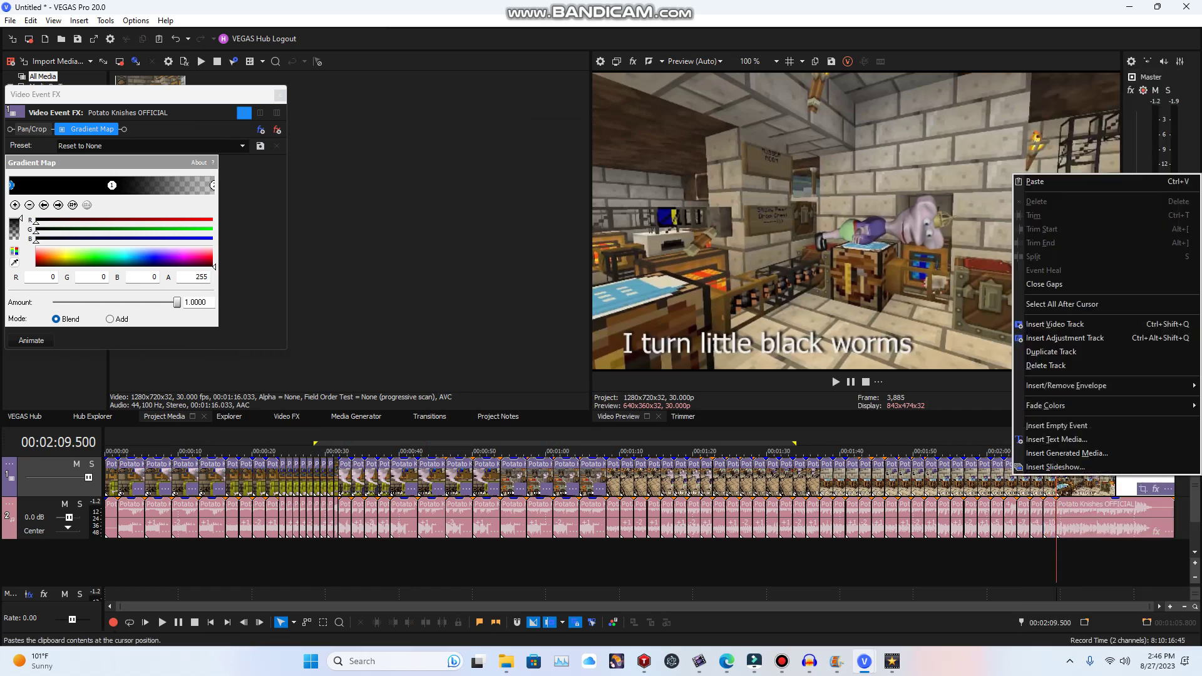
{"action": "left_click", "coordinate": [1036, 181]}
- Add a second Gradient Map effect to the event at 00:02:09.500 and apply the "ltkc map" preset to it
{"action": "left_click", "coordinate": [1050, 482]}
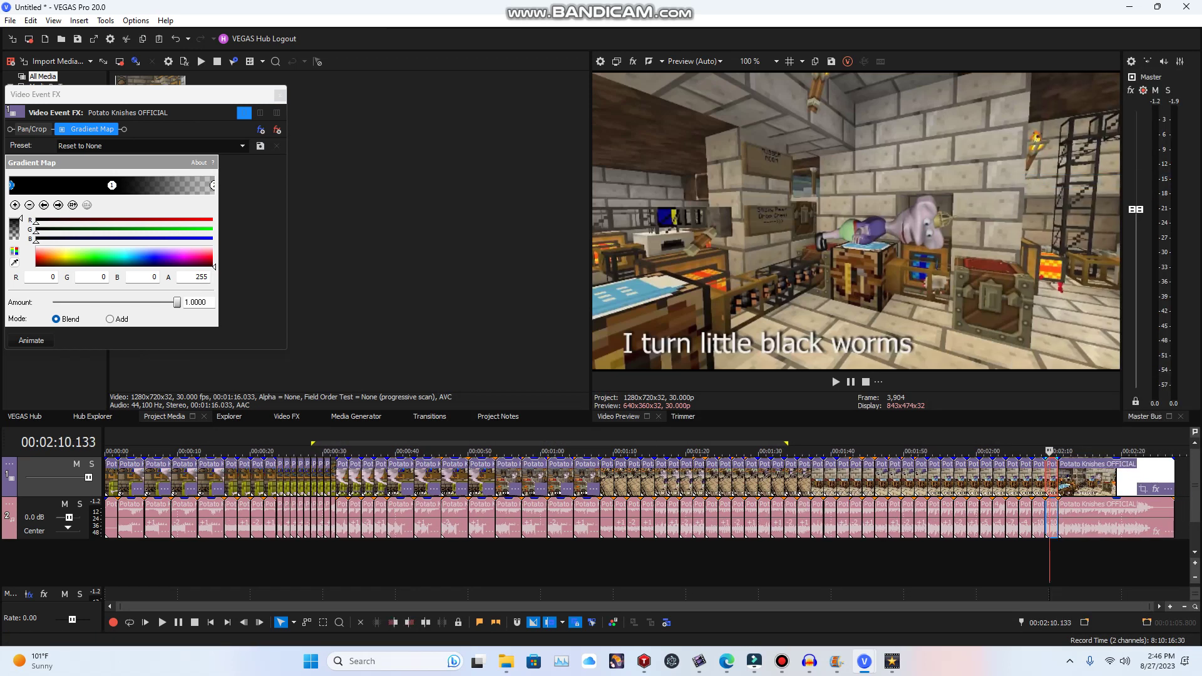
{"action": "right_click", "coordinate": [1050, 482]}
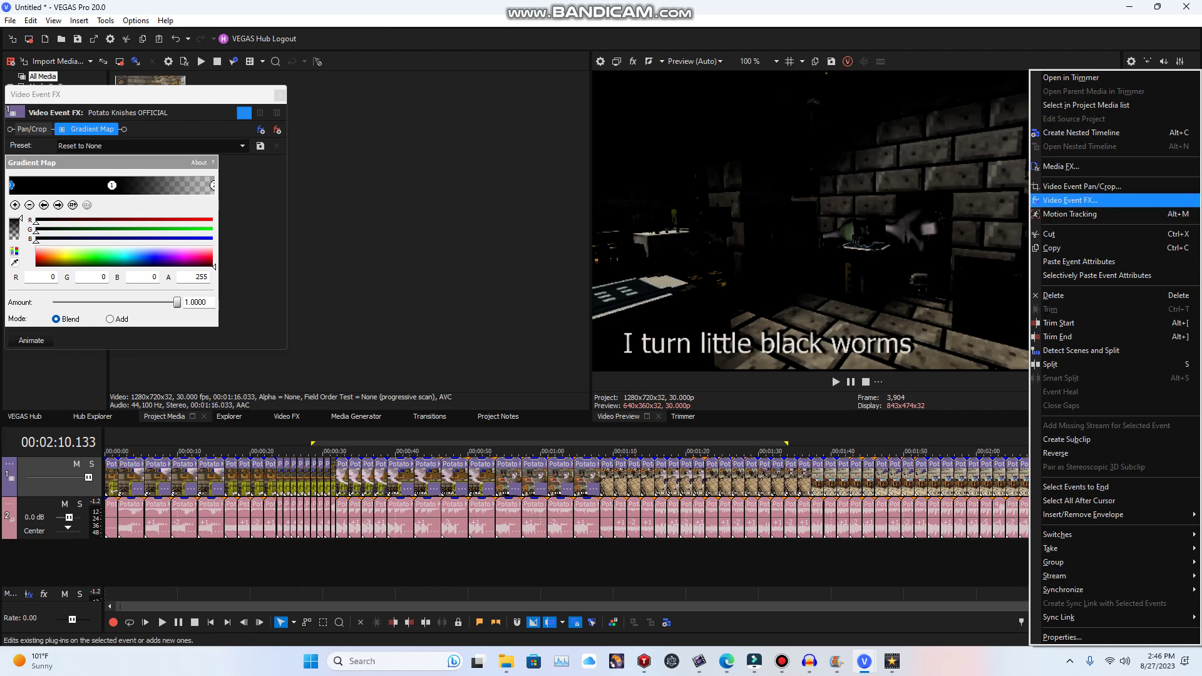
{"action": "left_click", "coordinate": [1070, 200]}
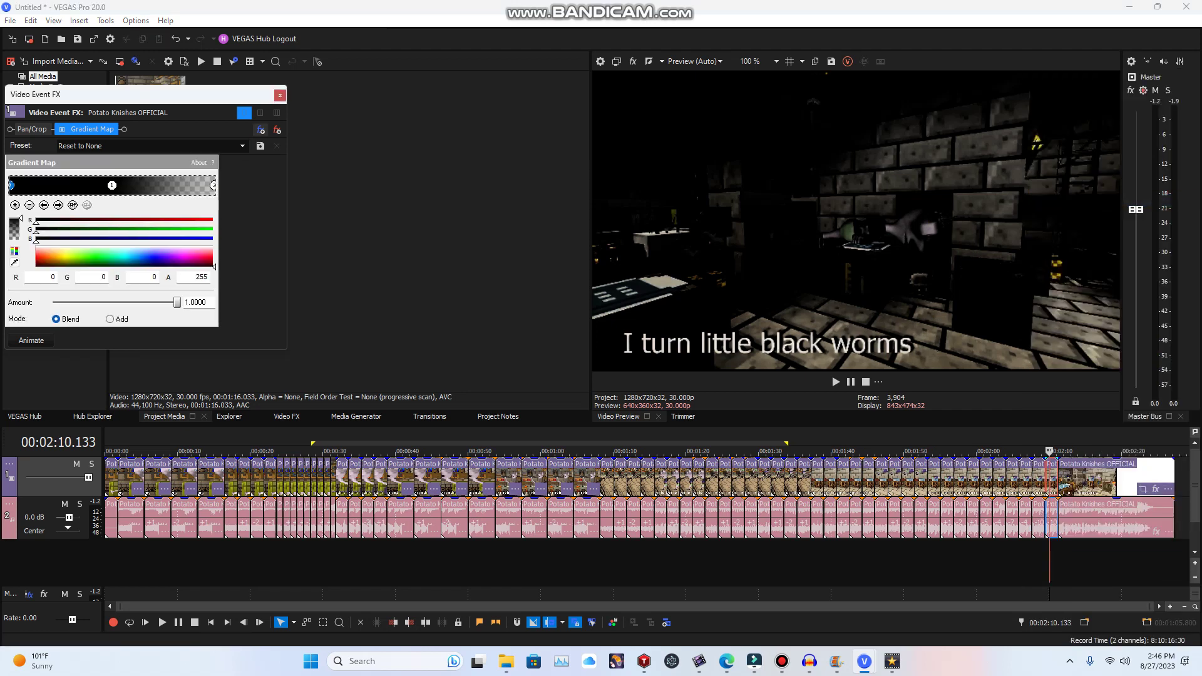
{"action": "left_click", "coordinate": [261, 130]}
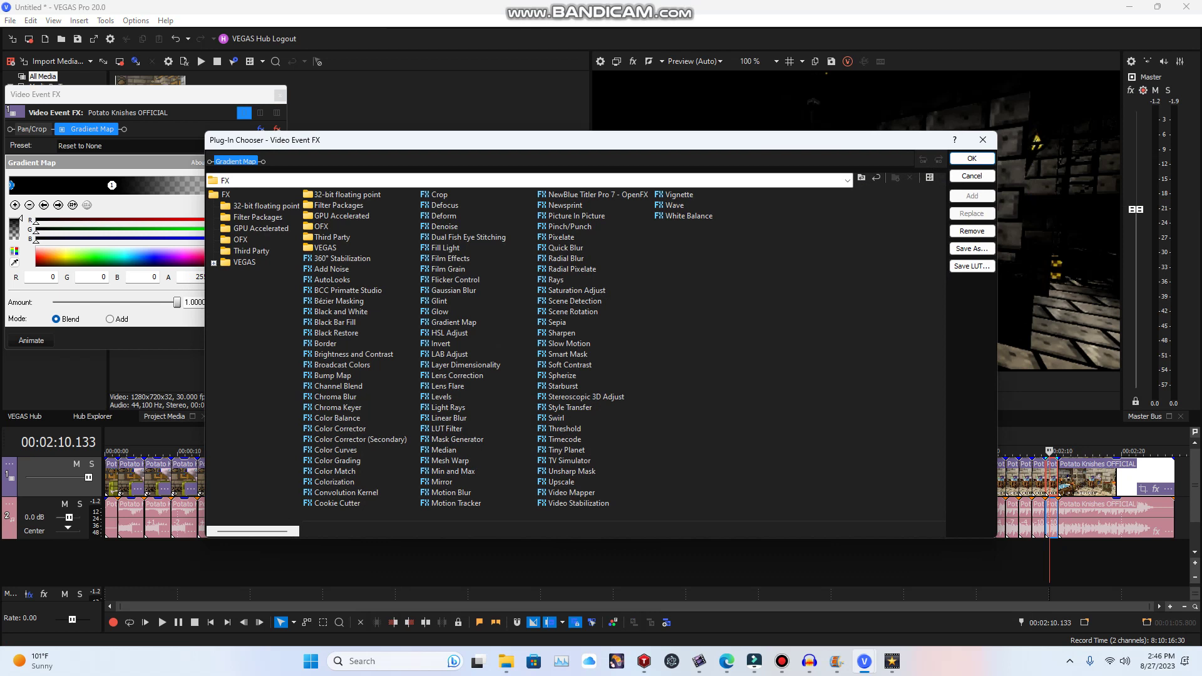
{"action": "left_click", "coordinate": [449, 333]}
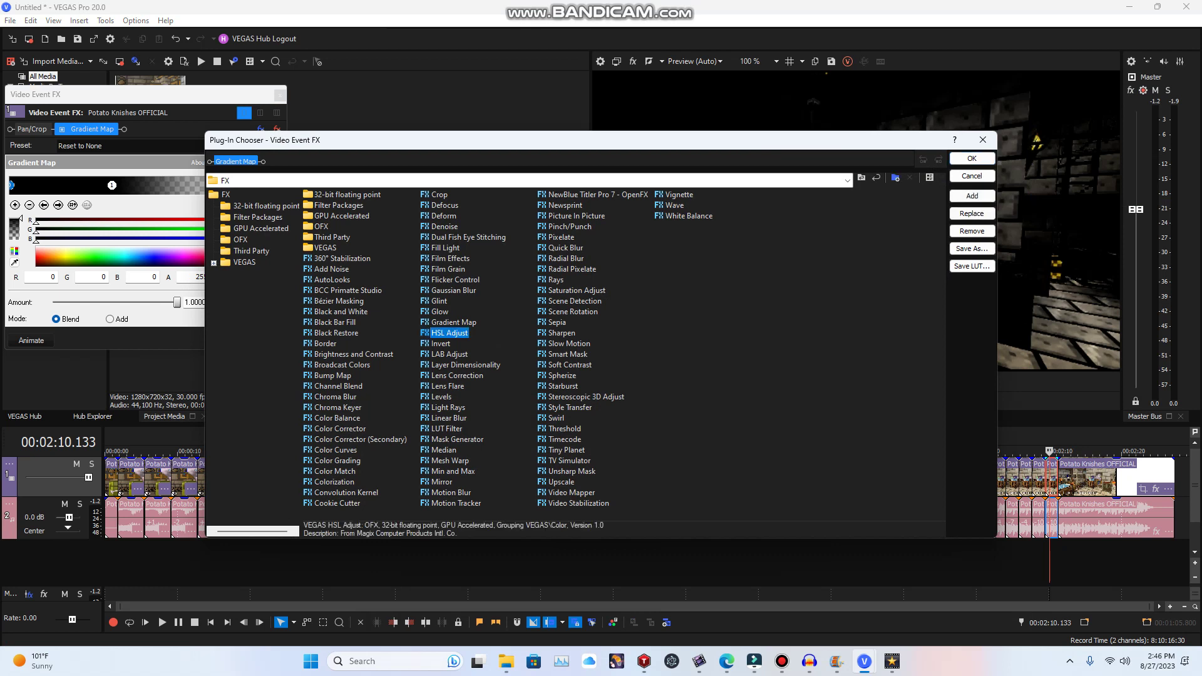
{"action": "left_click", "coordinate": [453, 322]}
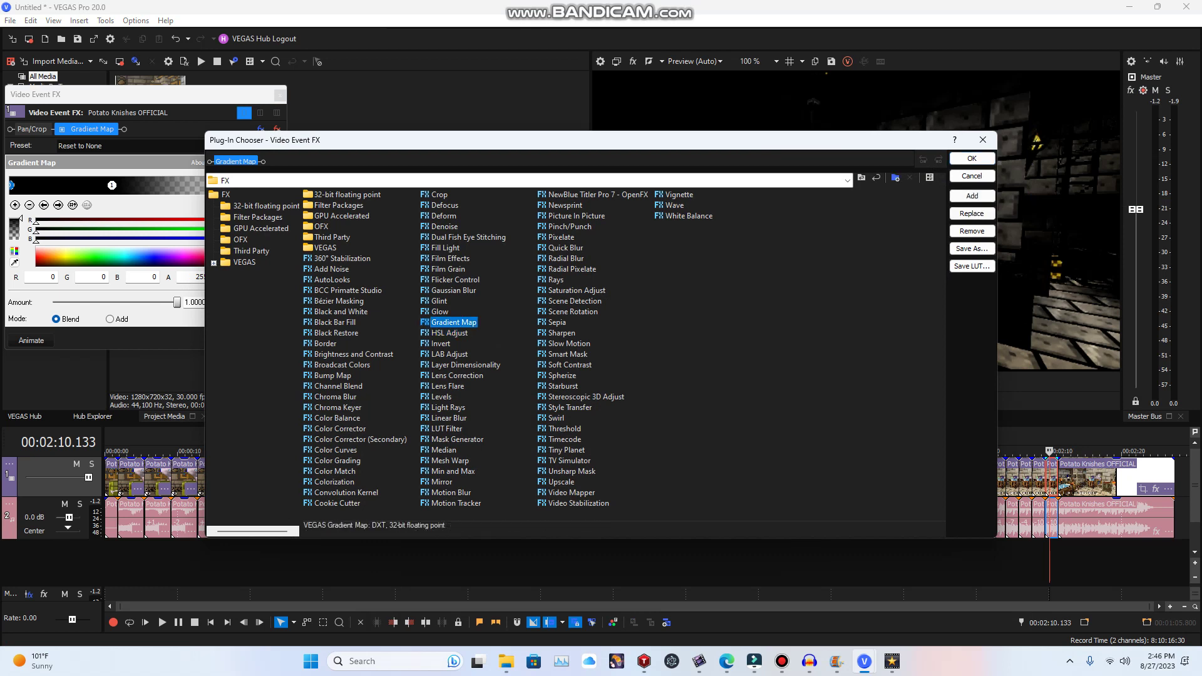
{"action": "left_click", "coordinate": [971, 196]}
{"action": "left_click", "coordinate": [972, 159]}
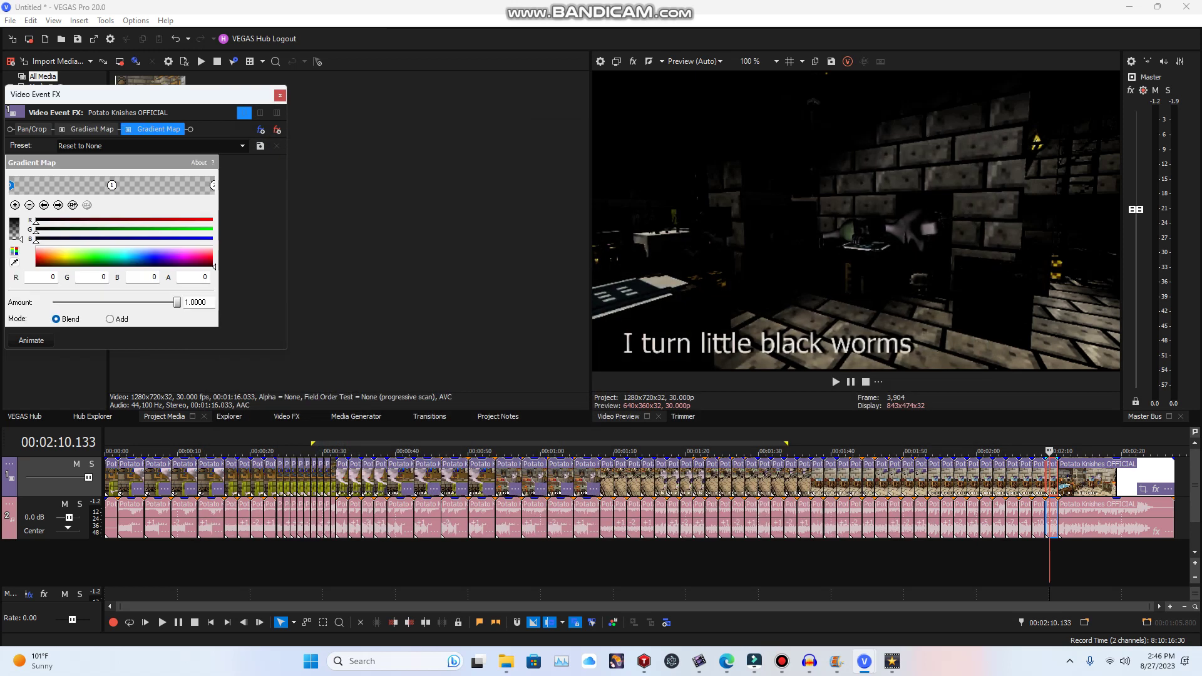
{"action": "left_click", "coordinate": [242, 146]}
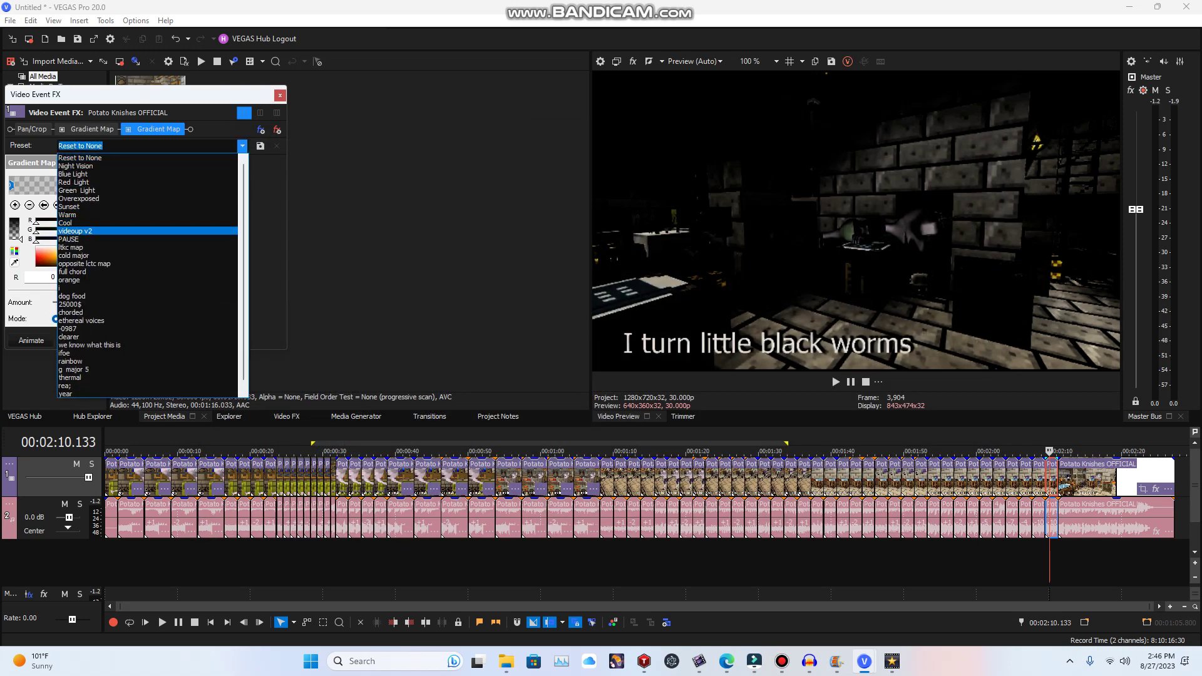
{"action": "left_click", "coordinate": [147, 247]}
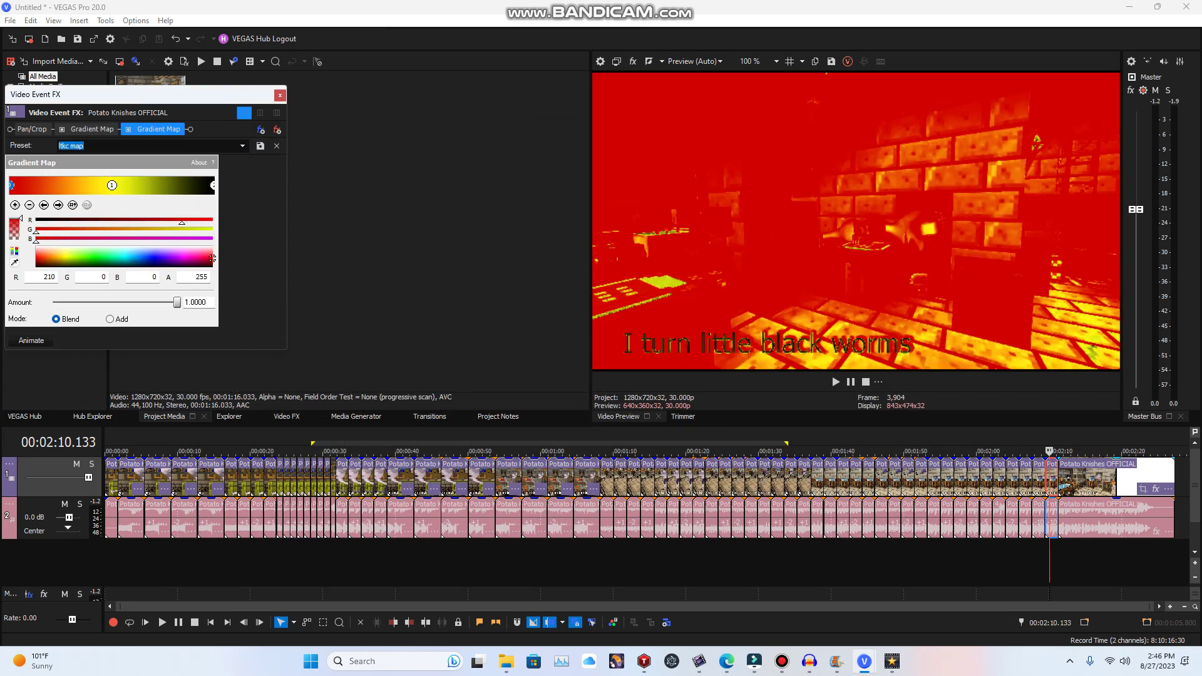
- Set the pitch change of the audio event at 00:02:09.500 to -9
{"action": "right_click", "coordinate": [1089, 482]}
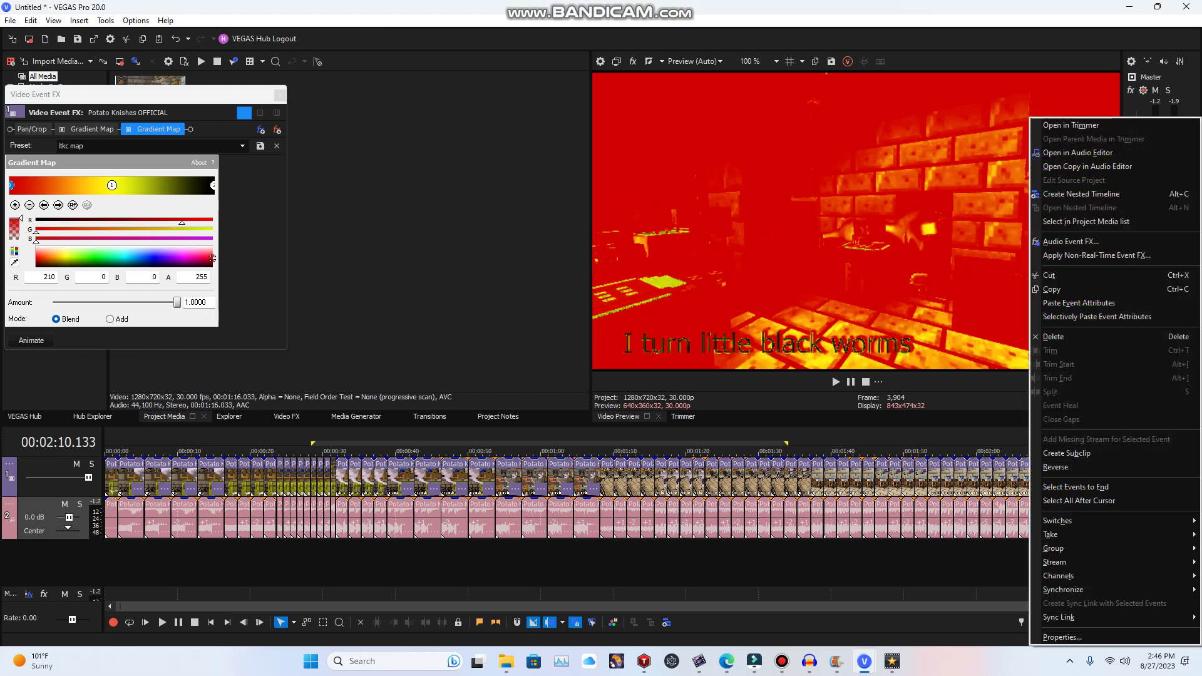
{"action": "left_click", "coordinate": [809, 560]}
{"action": "right_click", "coordinate": [1050, 522]}
{"action": "left_click", "coordinate": [1064, 636]}
{"action": "left_click", "coordinate": [662, 320]}
{"action": "key", "text": "BackSpace"}
{"action": "key", "text": "BackSpace"}
{"action": "type", "text": "9"}
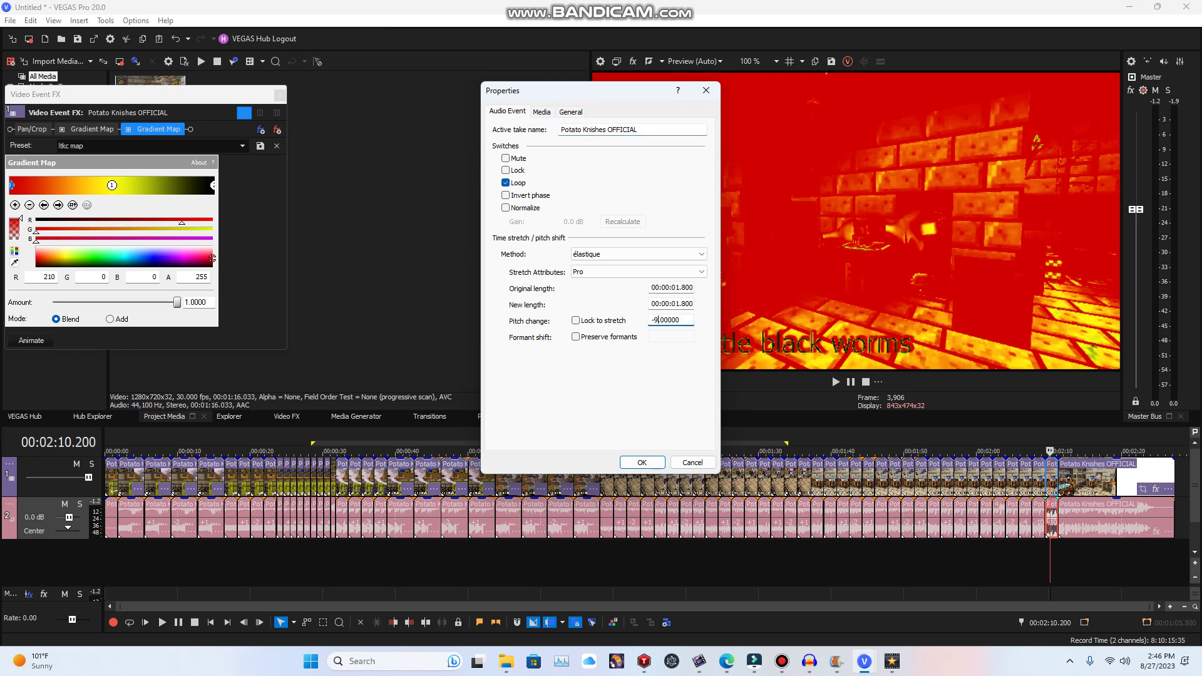
{"action": "left_click", "coordinate": [642, 462]}
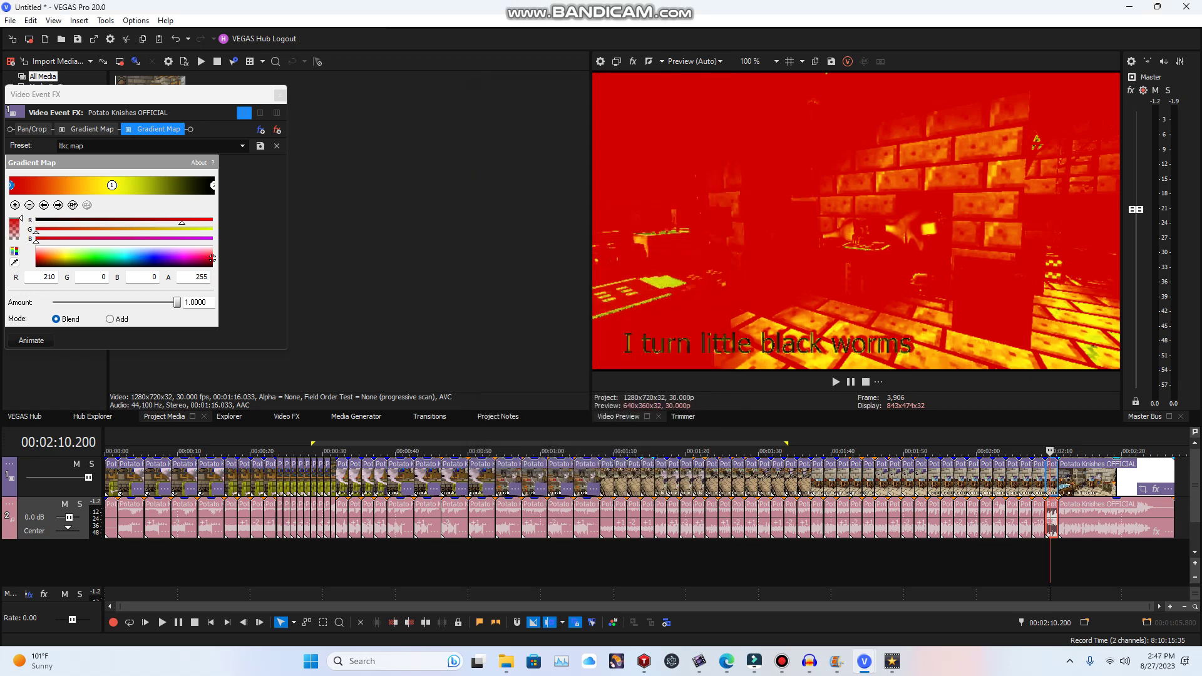
- Paste the copied black Gradient Map event again at 00:02:11.300, directly after the red and yellow event
{"action": "left_click", "coordinate": [1058, 479]}
{"action": "right_click", "coordinate": [1180, 476]}
{"action": "left_click", "coordinate": [1152, 179]}
- Set the pitch change of the audio event at 00:02:11.300 to -1
{"action": "left_click", "coordinate": [1054, 476]}
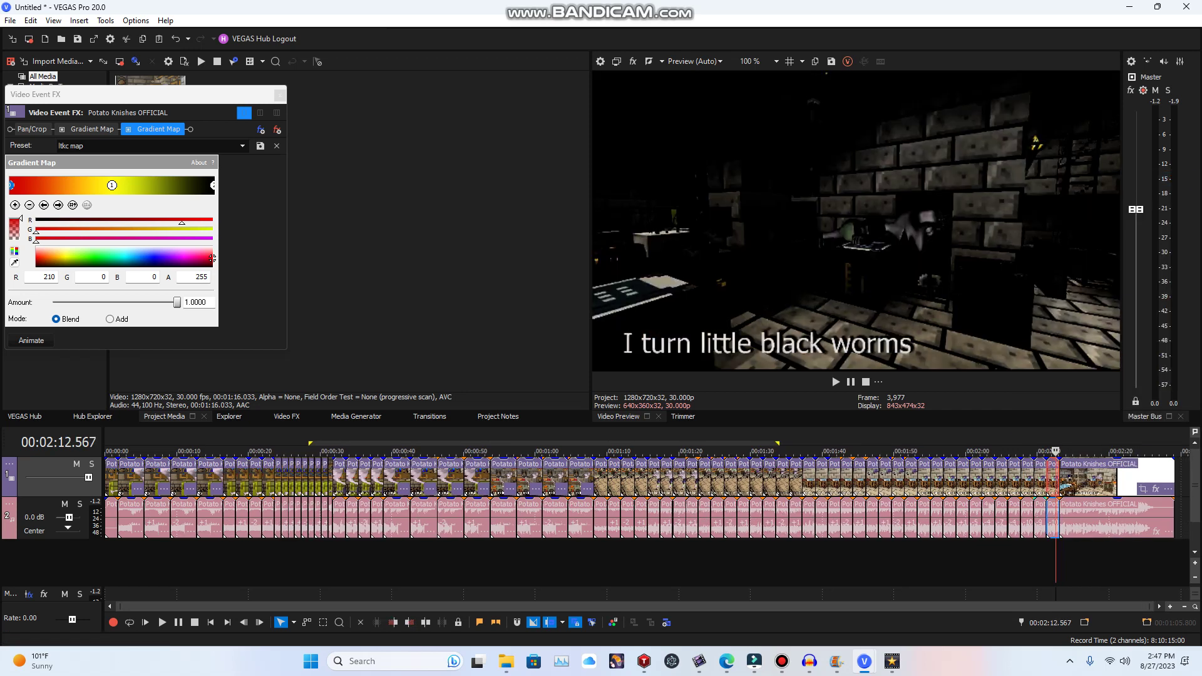
{"action": "right_click", "coordinate": [1055, 476]}
{"action": "left_click", "coordinate": [1064, 637]}
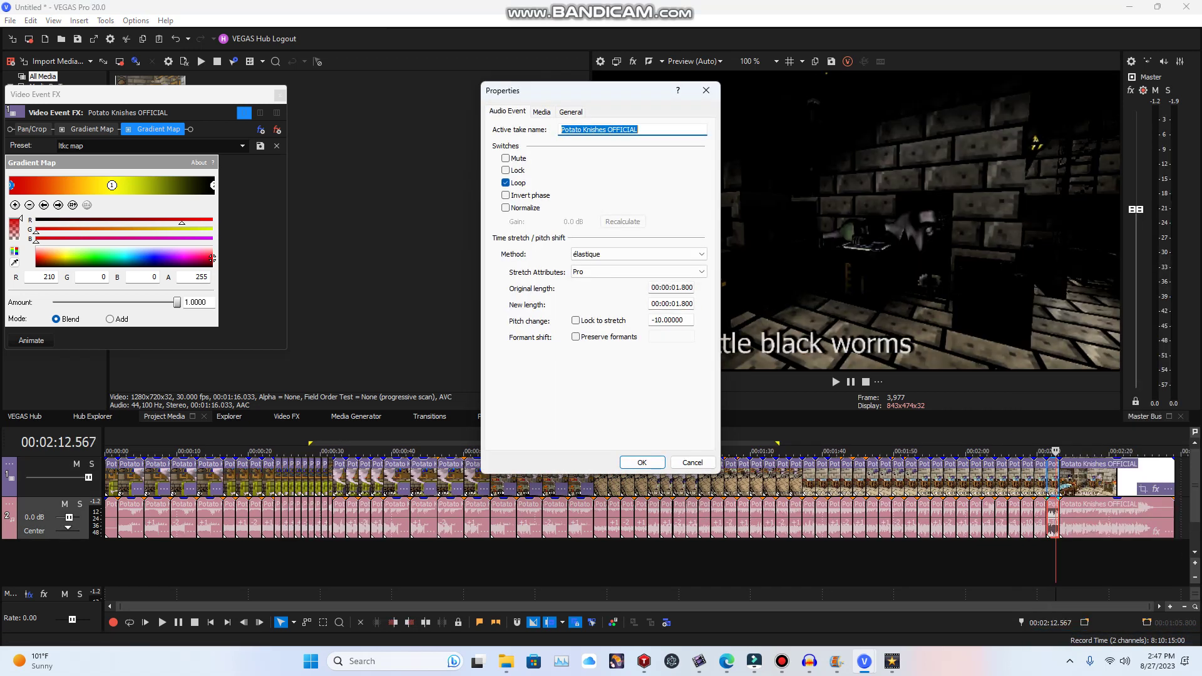
{"action": "left_click", "coordinate": [662, 319]}
{"action": "key", "text": "BackSpace"}
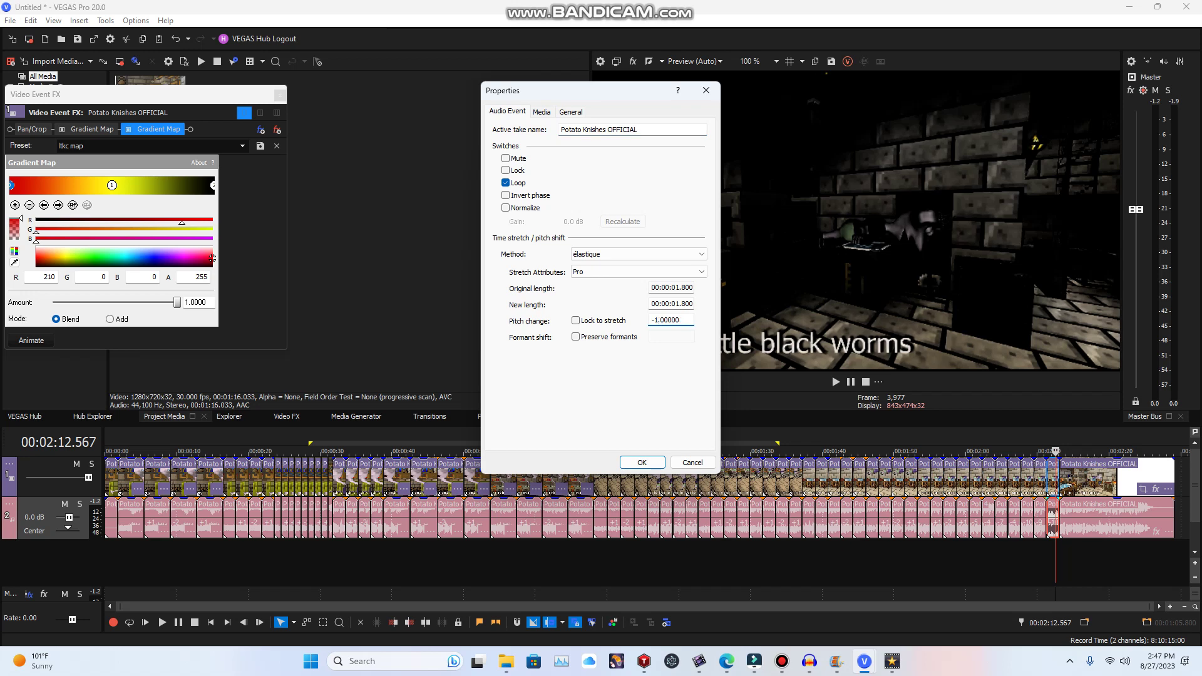
{"action": "key", "text": "Return"}
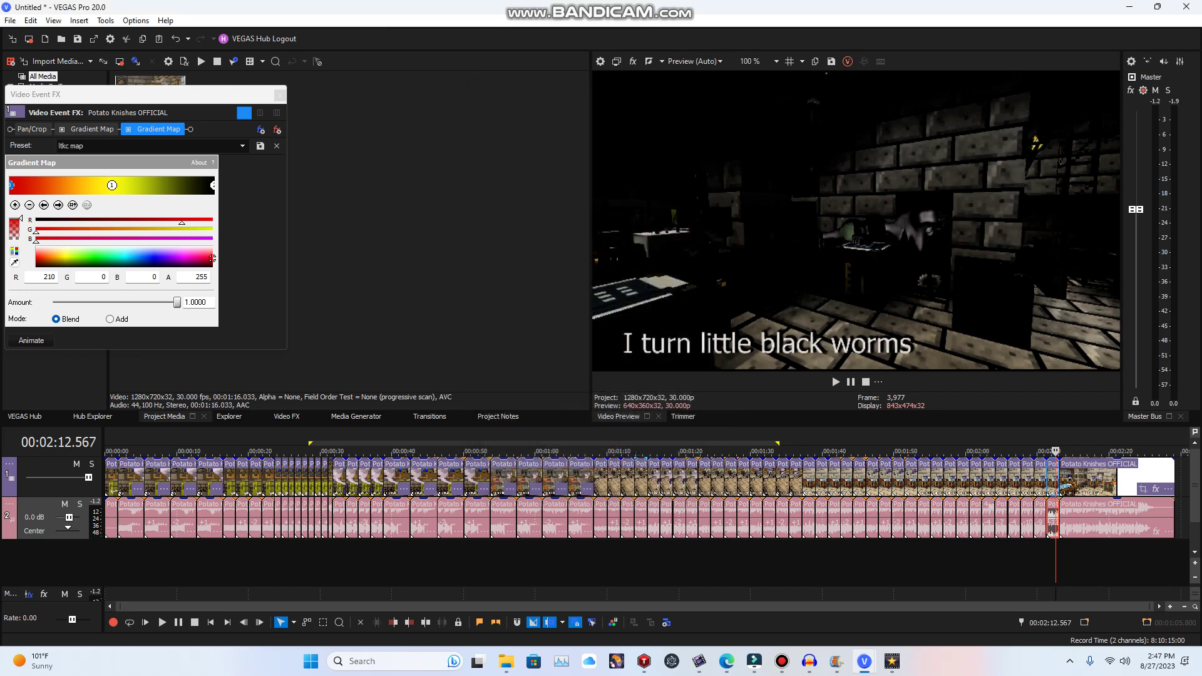
- Add a second Gradient Map effect to the event at 00:02:11.300 and apply the "cold major" preset to it
{"action": "right_click", "coordinate": [1053, 477]}
{"action": "left_click", "coordinate": [1069, 201]}
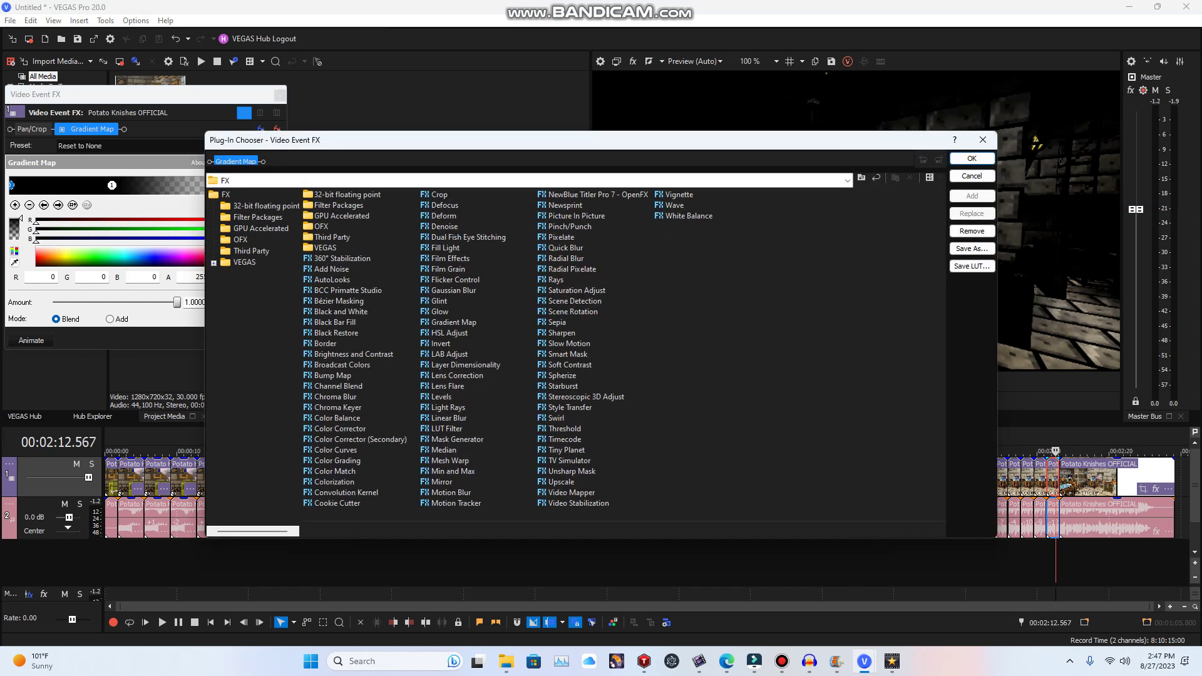
{"action": "left_click", "coordinate": [449, 322]}
{"action": "left_click", "coordinate": [971, 195]}
{"action": "left_click", "coordinate": [971, 159]}
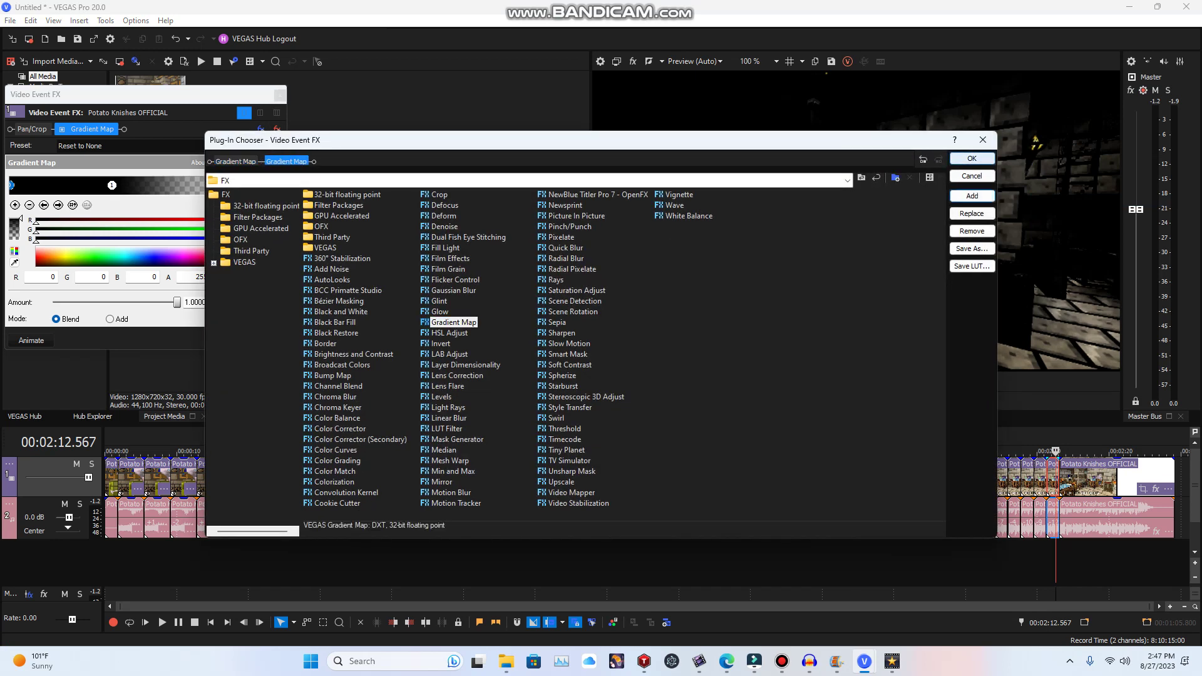
{"action": "left_click", "coordinate": [242, 145]}
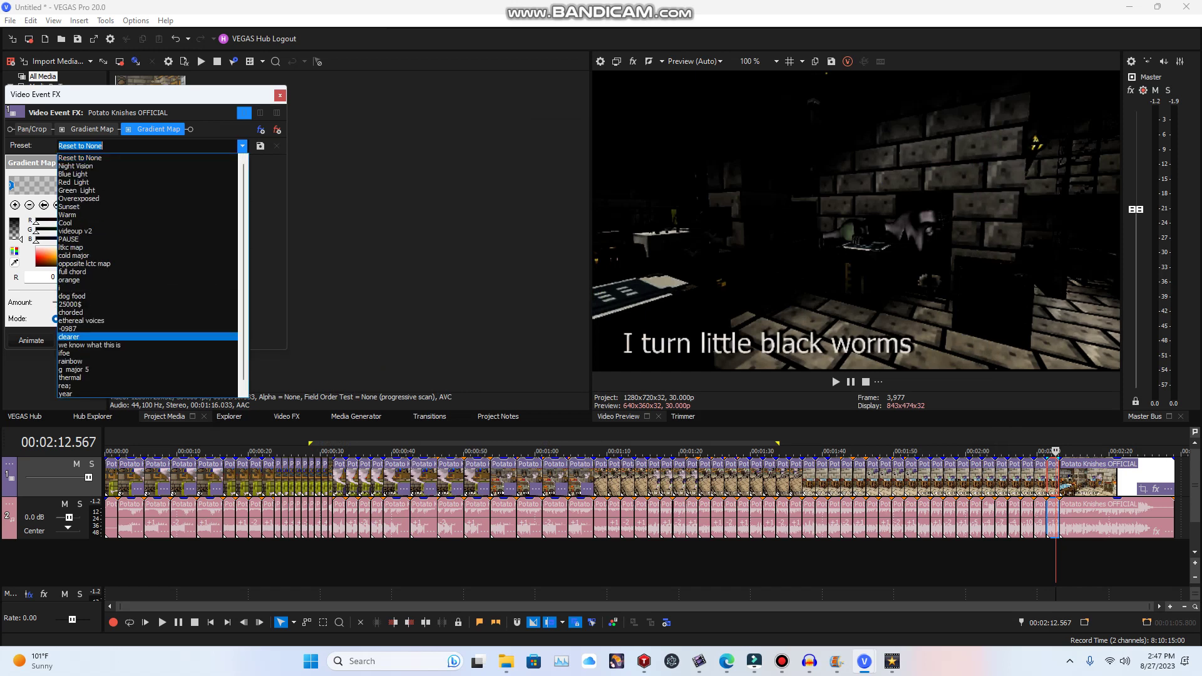
{"action": "key", "text": "Up"}
{"action": "key", "text": "Up"}
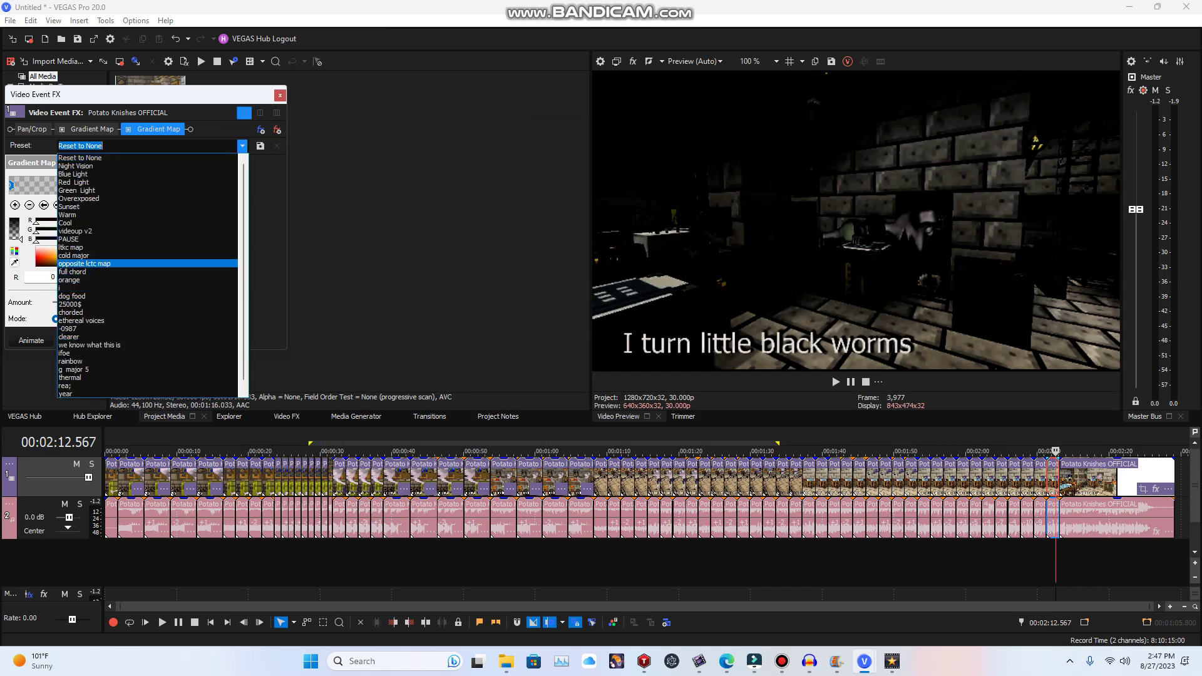
{"action": "key", "text": "Up"}
{"action": "key", "text": "Return"}
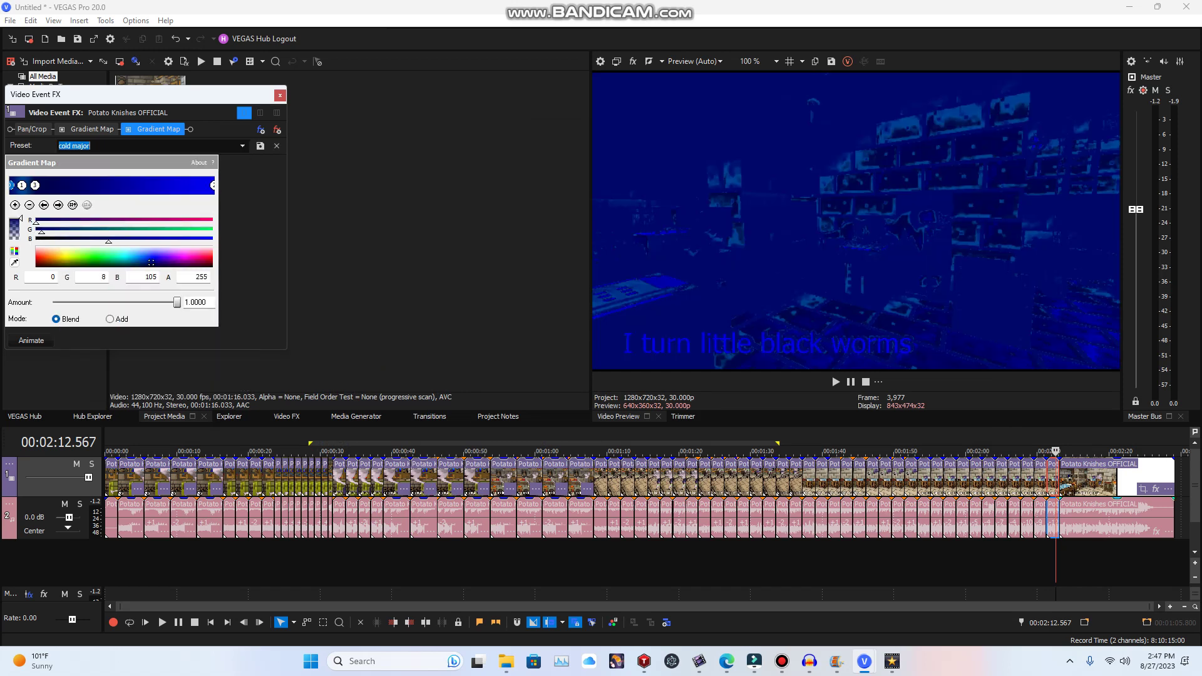
- Copy the red and yellow event at 00:02:09.500 and paste it at 00:02:13.100
{"action": "left_click", "coordinate": [1060, 480]}
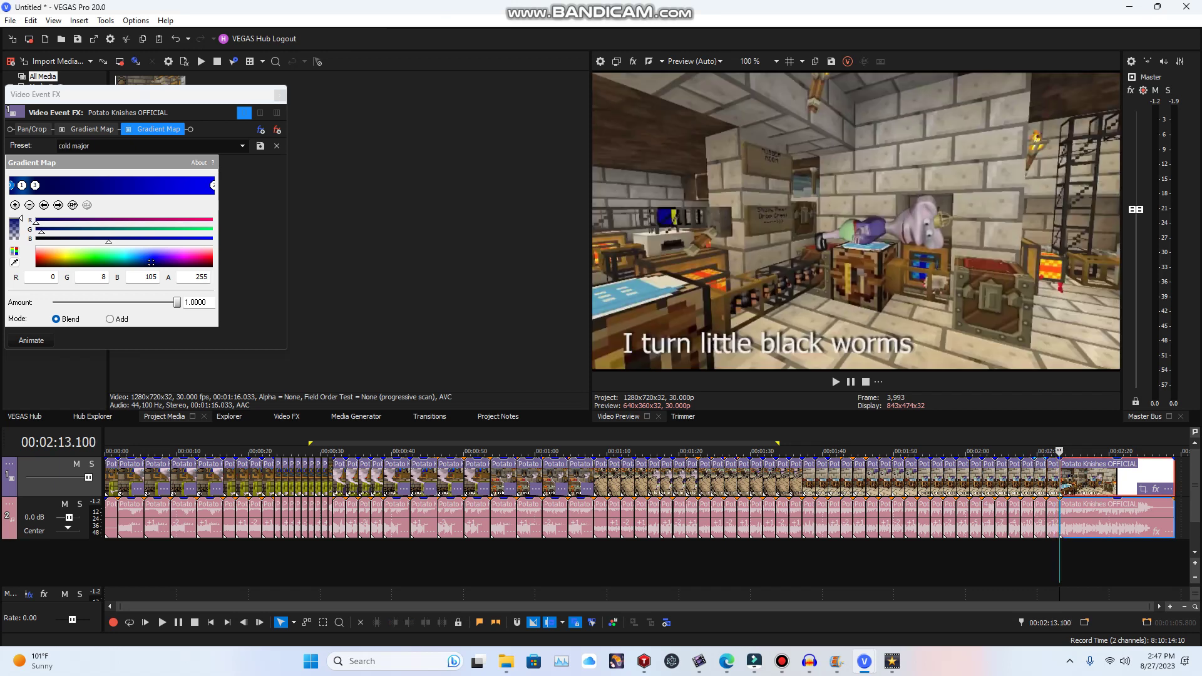
{"action": "right_click", "coordinate": [1041, 480]}
{"action": "left_click", "coordinate": [1053, 248]}
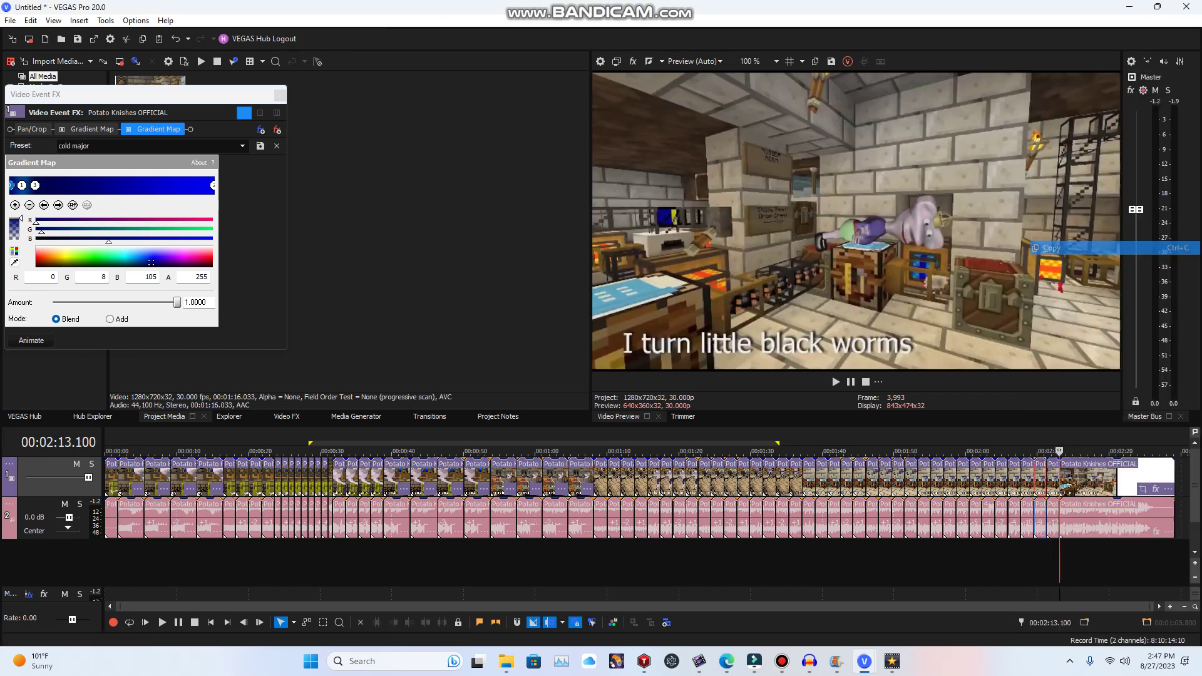
{"action": "right_click", "coordinate": [1054, 476]}
{"action": "left_click", "coordinate": [1036, 172]}
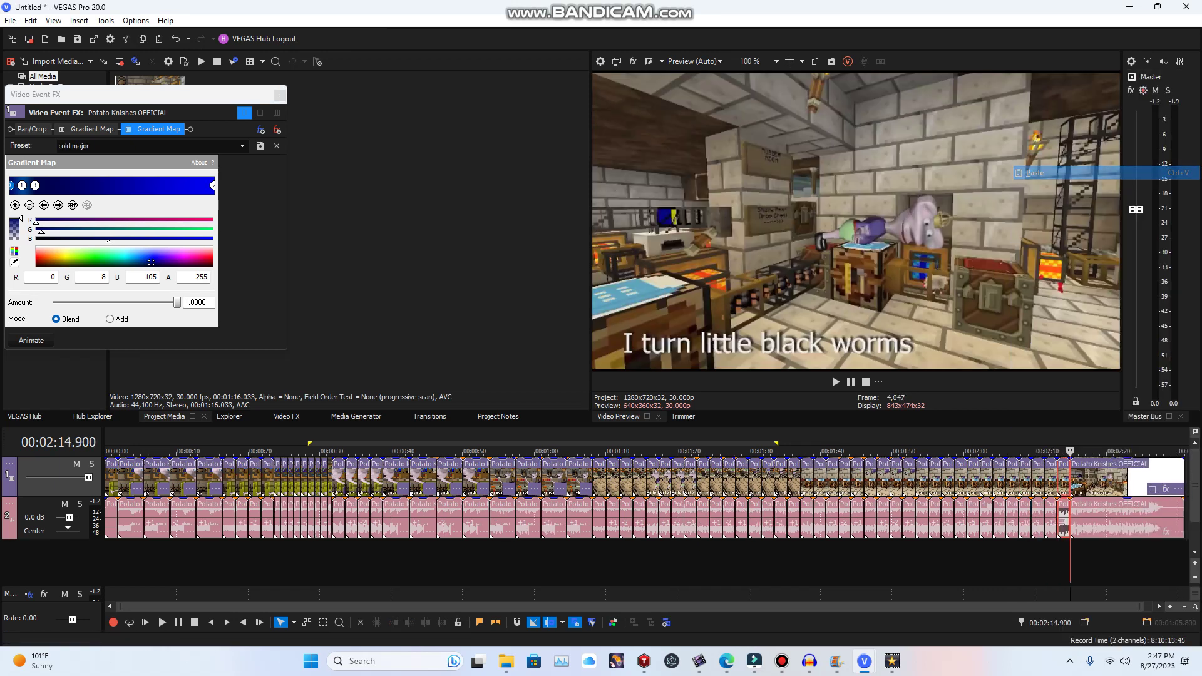
- Play back the repeated clips from 00:01:53.300 to about 00:02:05.700 and close the event effects window
{"action": "left_click", "coordinate": [912, 480]}
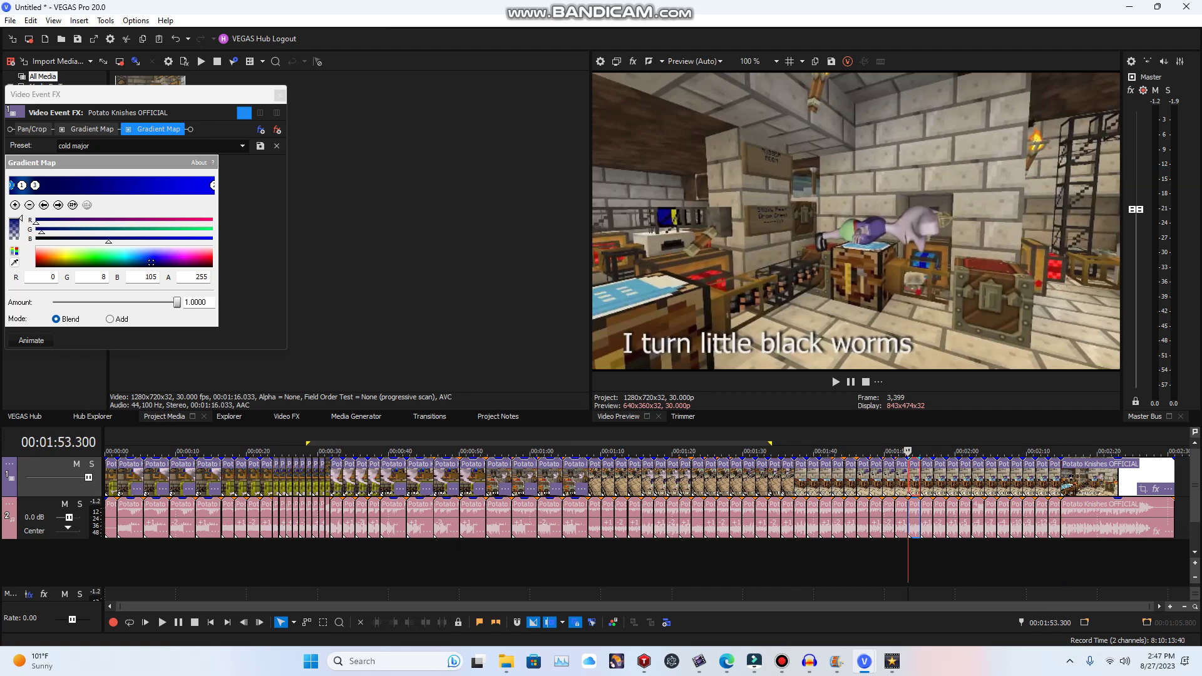
{"action": "key", "text": "space"}
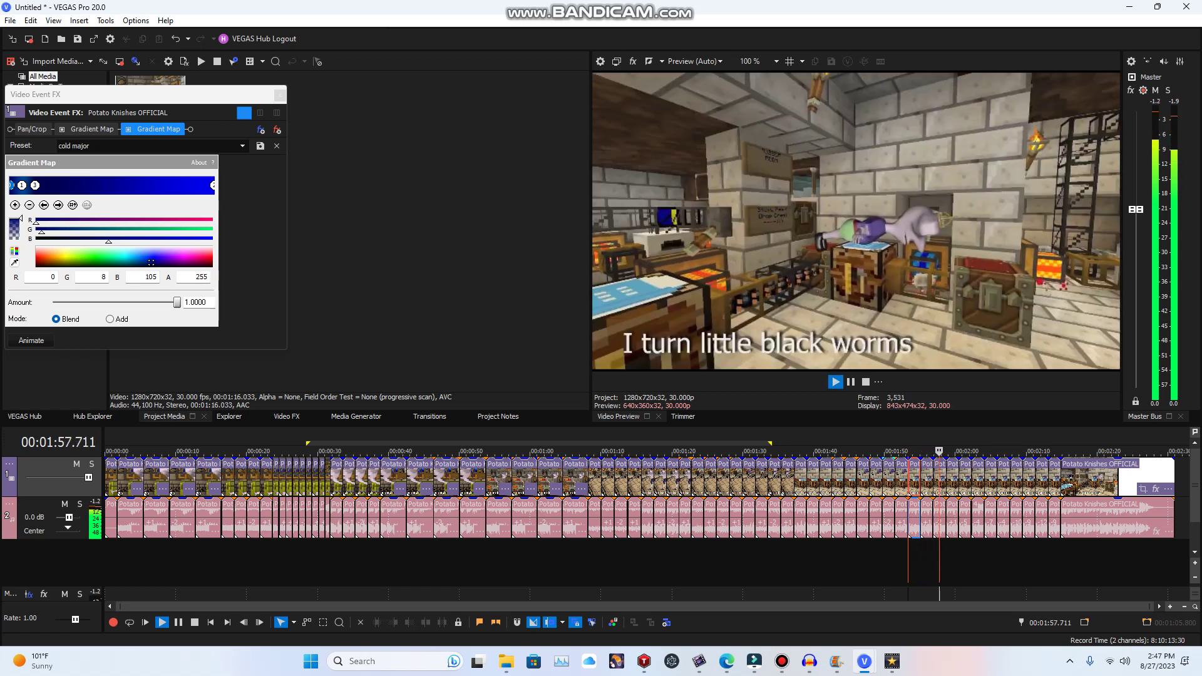
{"action": "left_click", "coordinate": [280, 95]}
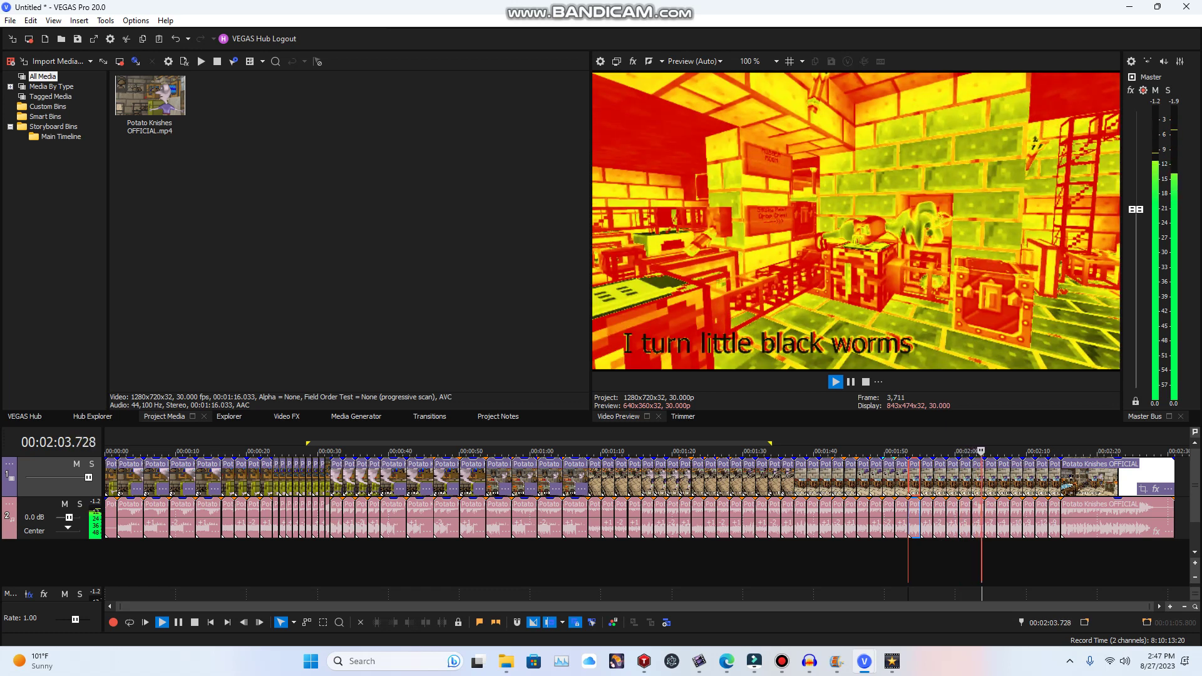
{"action": "key", "text": "Return"}
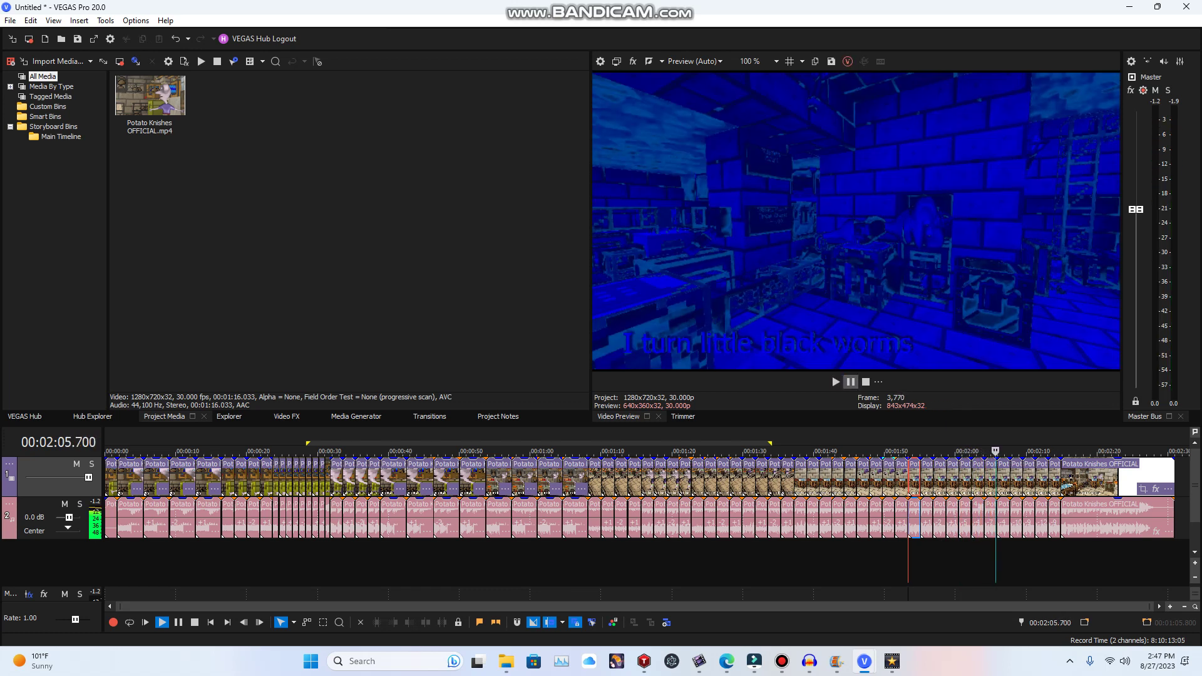
- Flip the event at 00:01:55.100 horizontally in its Pan/Crop settings
{"action": "left_click", "coordinate": [925, 479]}
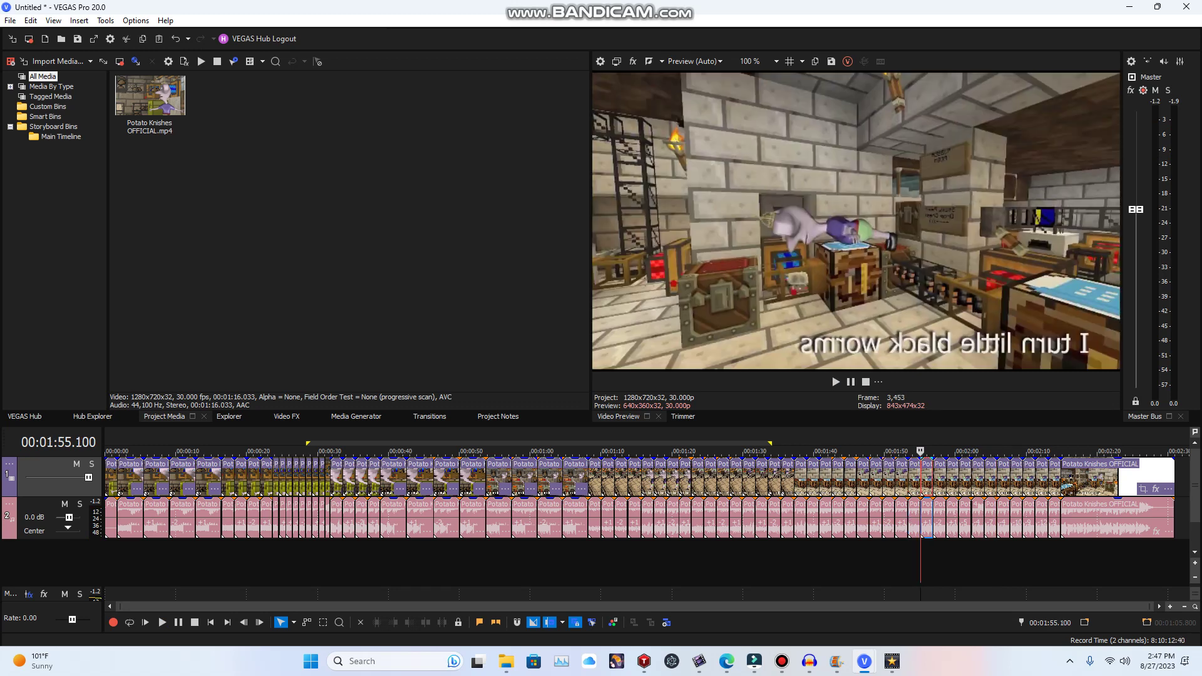
{"action": "right_click", "coordinate": [925, 479]}
{"action": "left_click", "coordinate": [976, 187]}
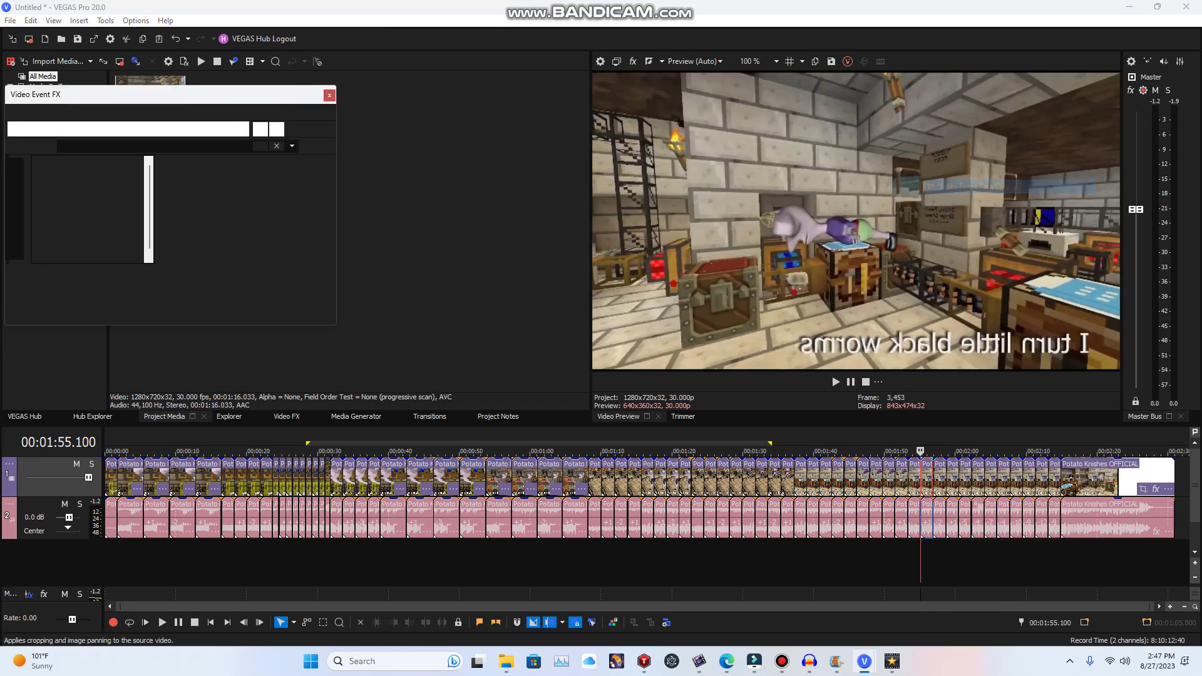
{"action": "right_click", "coordinate": [425, 301]}
{"action": "left_click", "coordinate": [461, 335]}
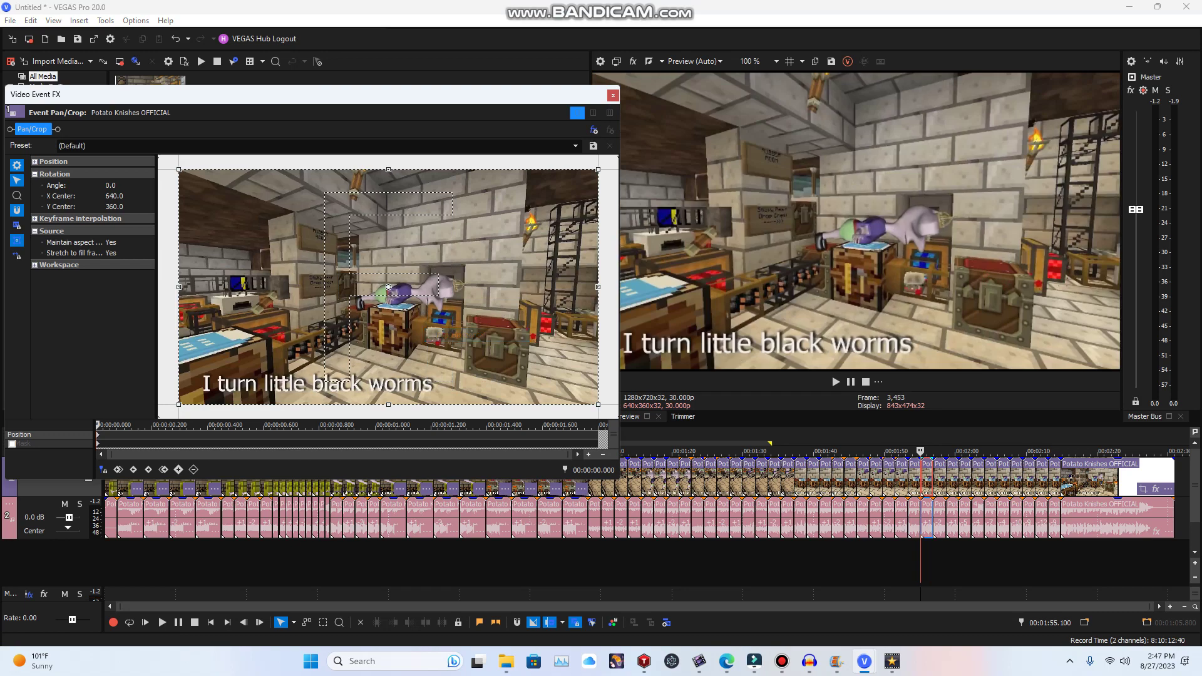
- Add a Gradient Map effect to the event at 00:01:55.100 and apply the "ltkc map" preset to it
{"action": "left_click", "coordinate": [593, 129]}
{"action": "left_click", "coordinate": [453, 322]}
{"action": "left_click", "coordinate": [972, 196]}
{"action": "left_click", "coordinate": [971, 158]}
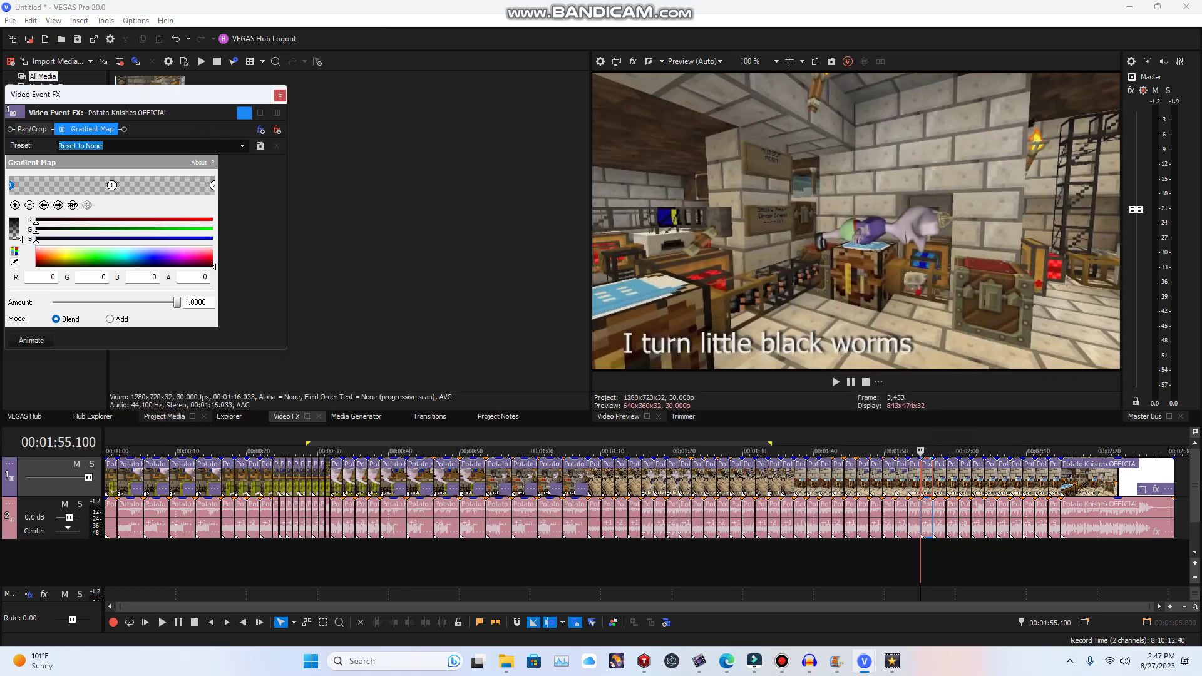
{"action": "left_click", "coordinate": [243, 145]}
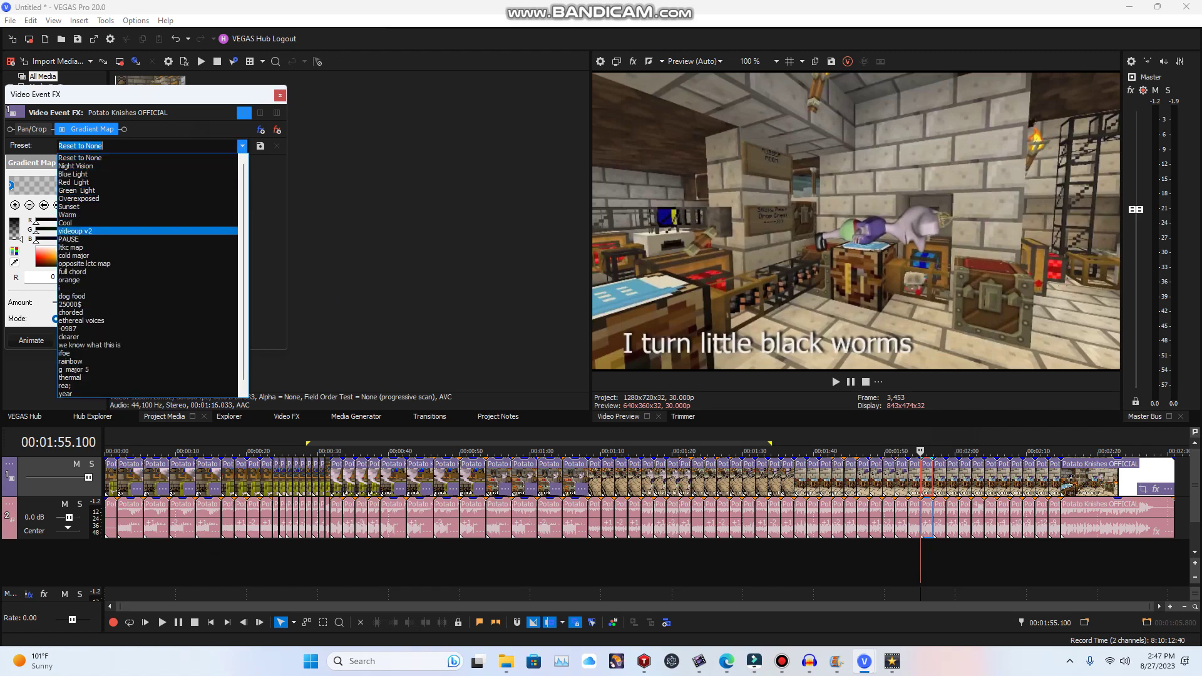
{"action": "left_click", "coordinate": [94, 247]}
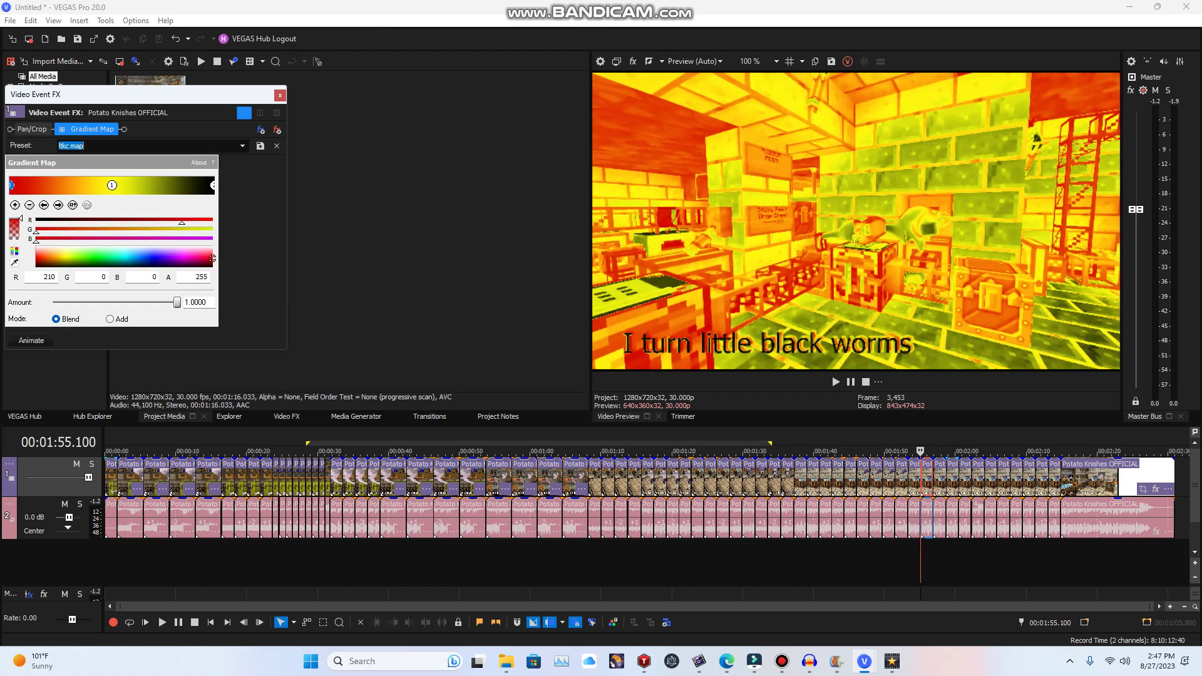
- Add a Gradient Map effect to the event at about 00:01:57 and apply the "cold major" preset to it
{"action": "right_click", "coordinate": [935, 479]}
{"action": "left_click", "coordinate": [978, 201]}
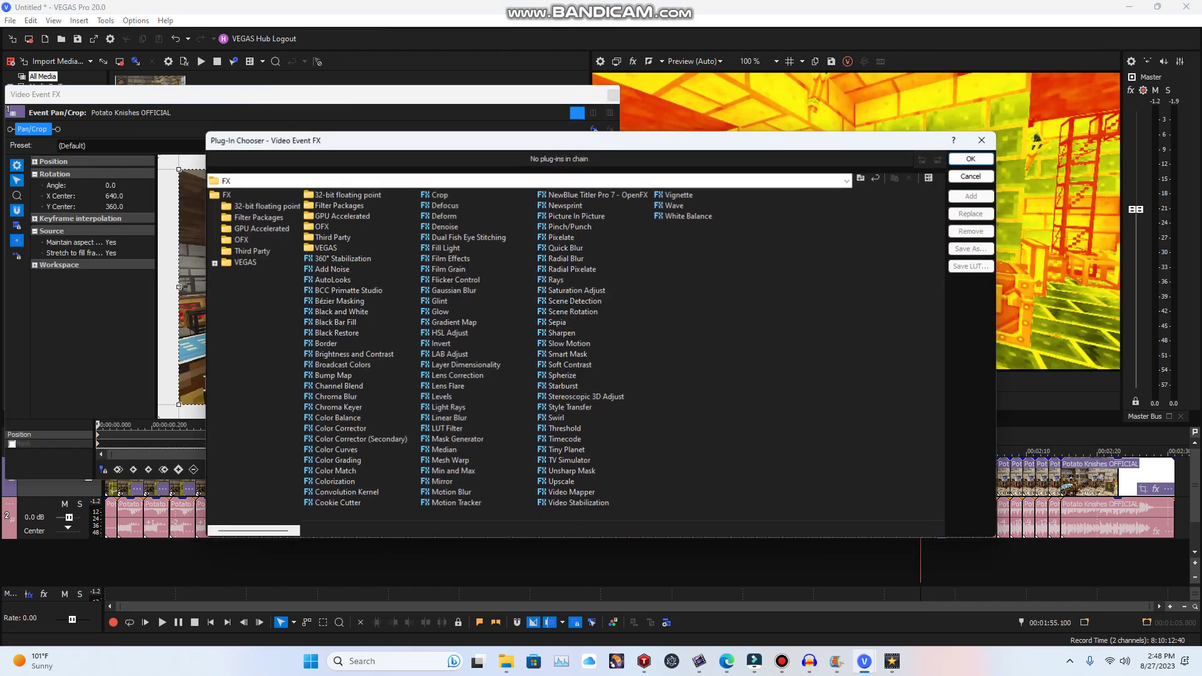
{"action": "left_click", "coordinate": [449, 333]}
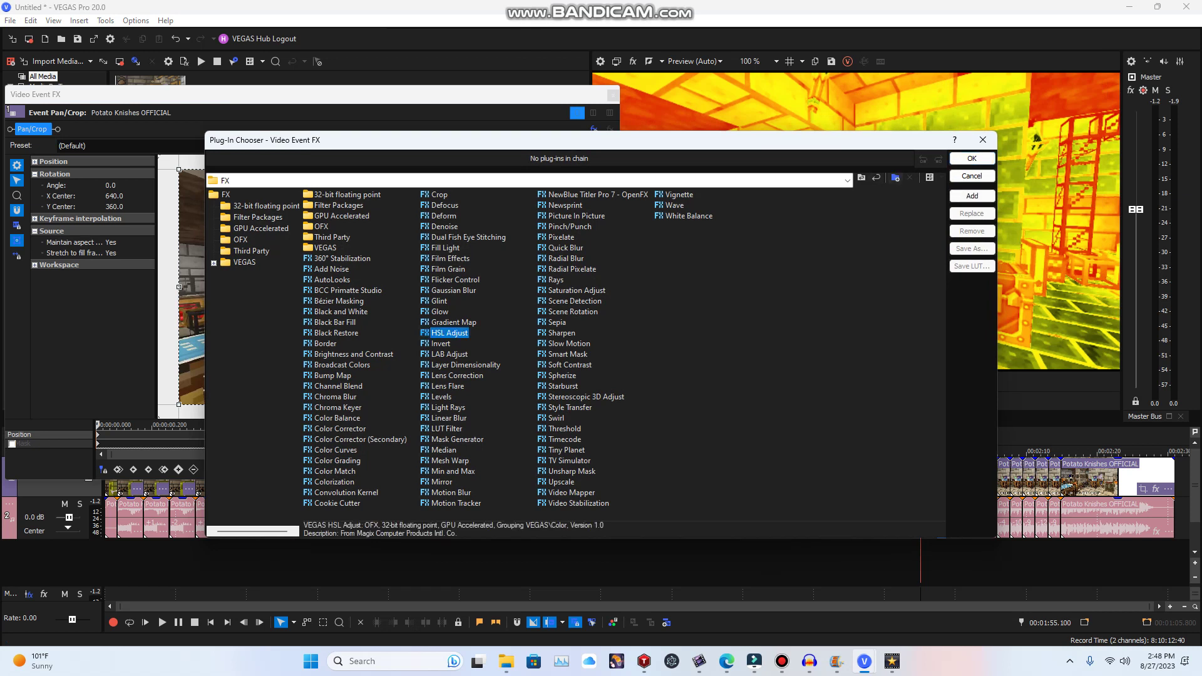
{"action": "left_click", "coordinate": [972, 196]}
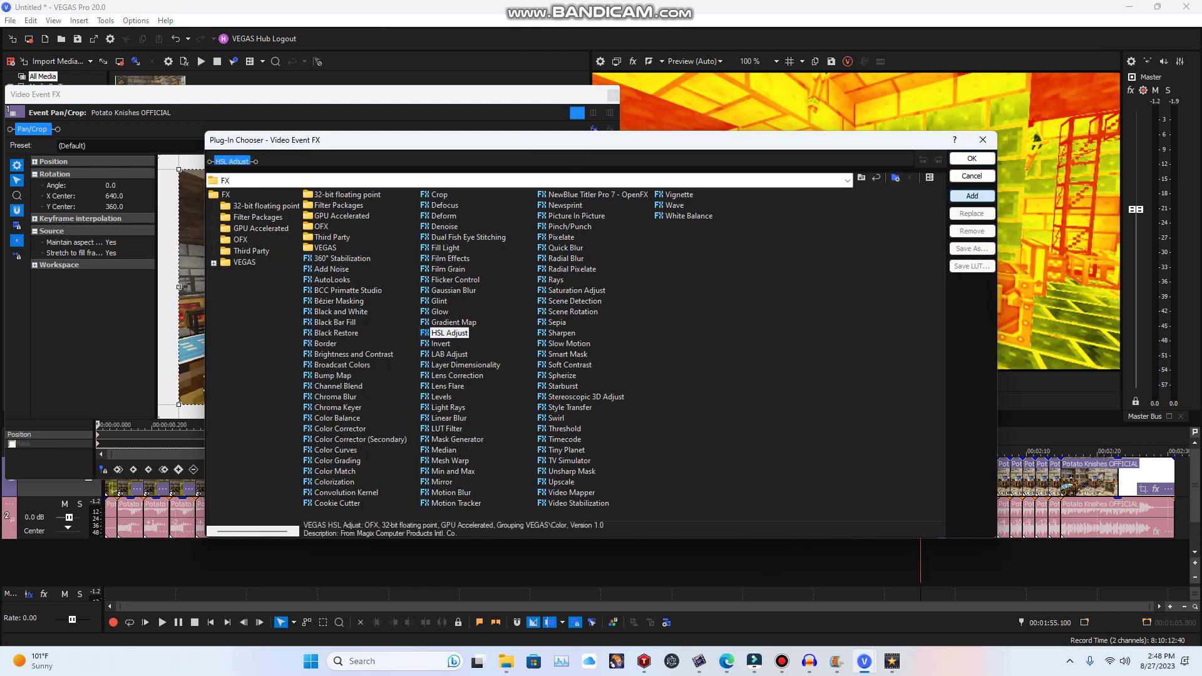
{"action": "left_click", "coordinate": [972, 231]}
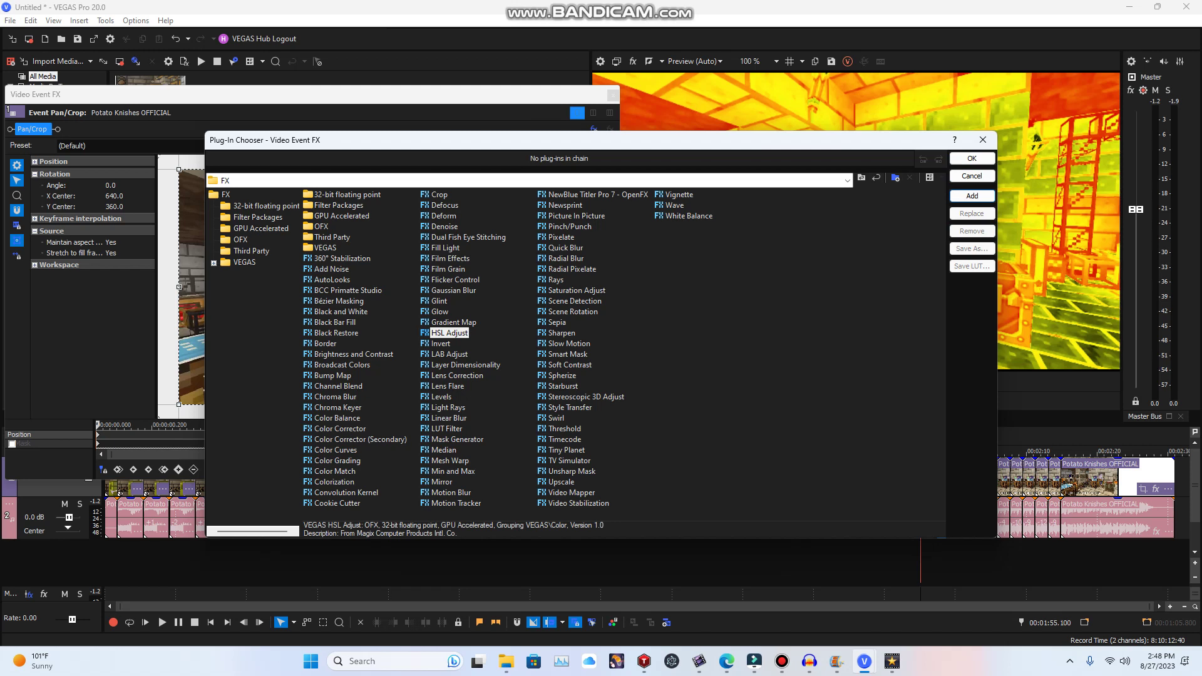
{"action": "left_click", "coordinate": [454, 321]}
{"action": "left_click", "coordinate": [972, 196]}
{"action": "left_click", "coordinate": [972, 159]}
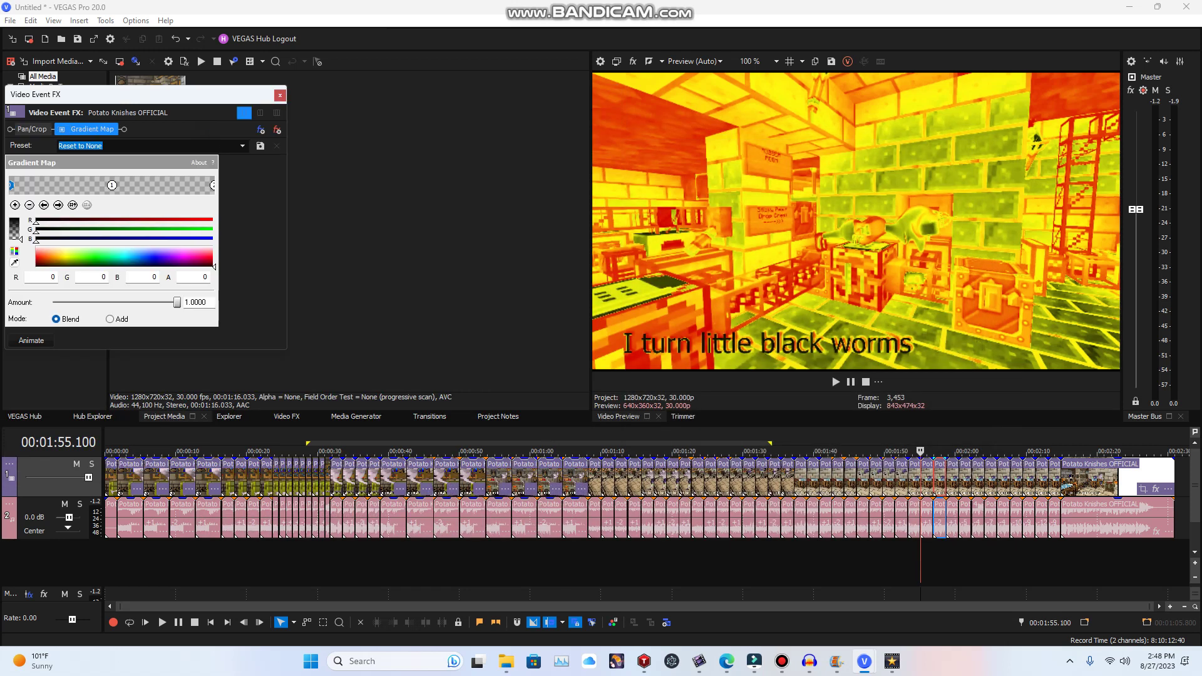
{"action": "left_click", "coordinate": [242, 146]}
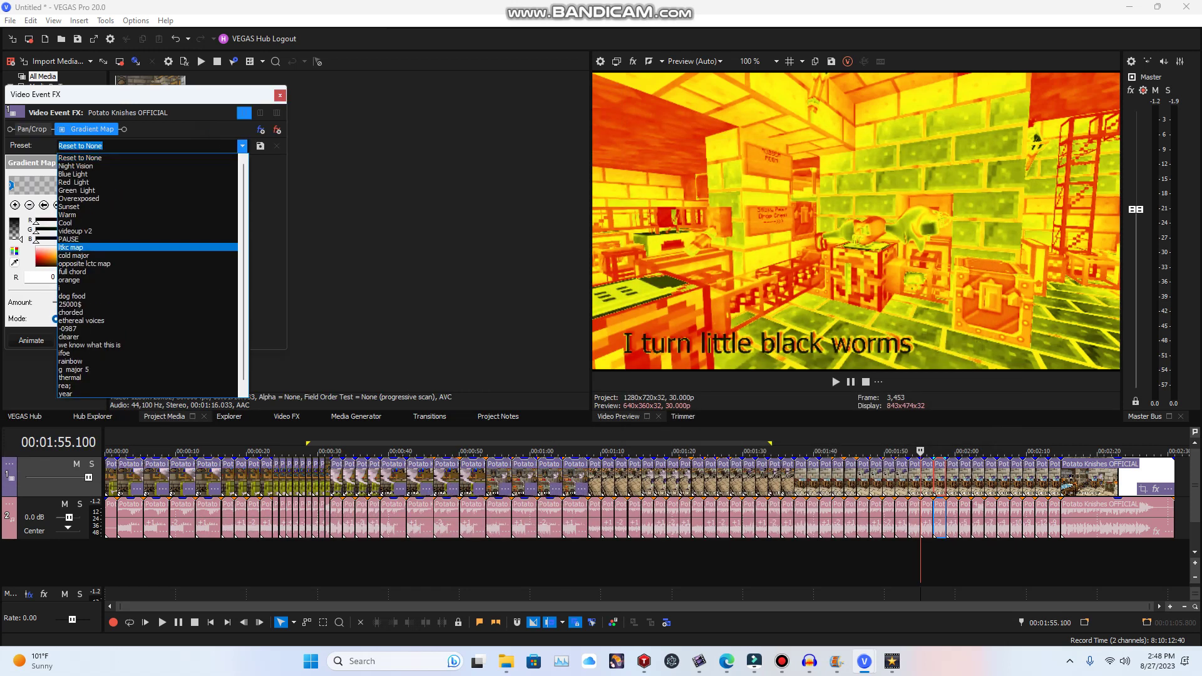
{"action": "left_click", "coordinate": [73, 256]}
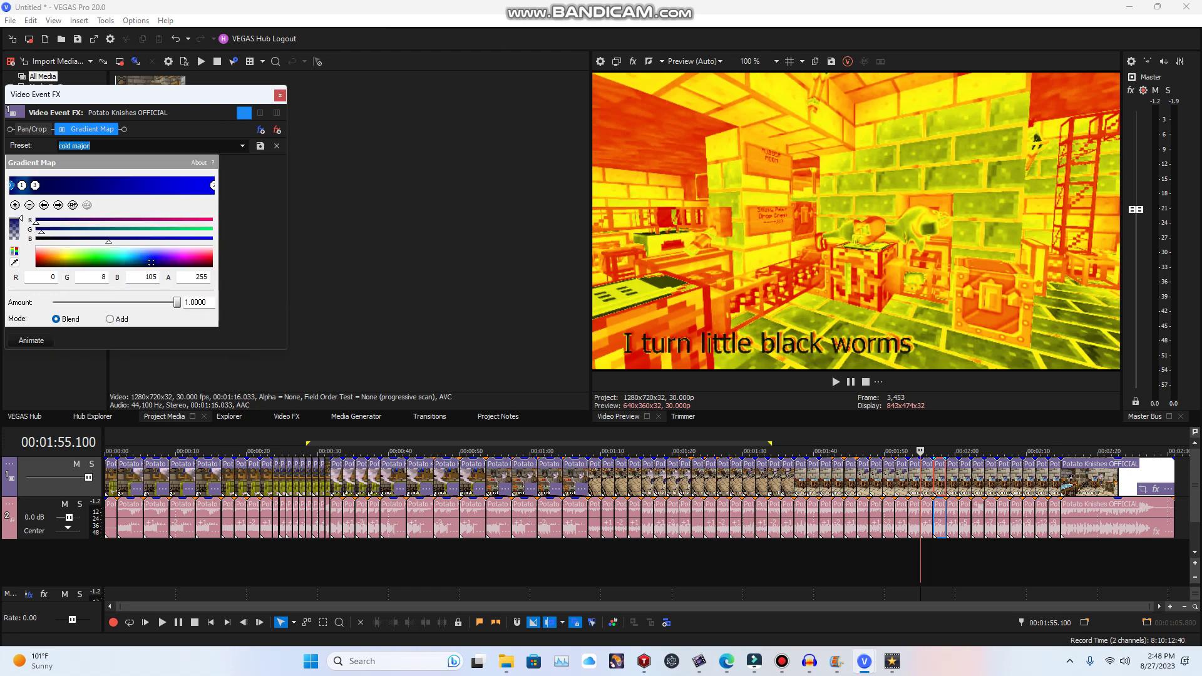
- Add a Gradient Map effect to the event at about 00:01:59 and apply the "ltkc map" preset to it
{"action": "right_click", "coordinate": [953, 478]}
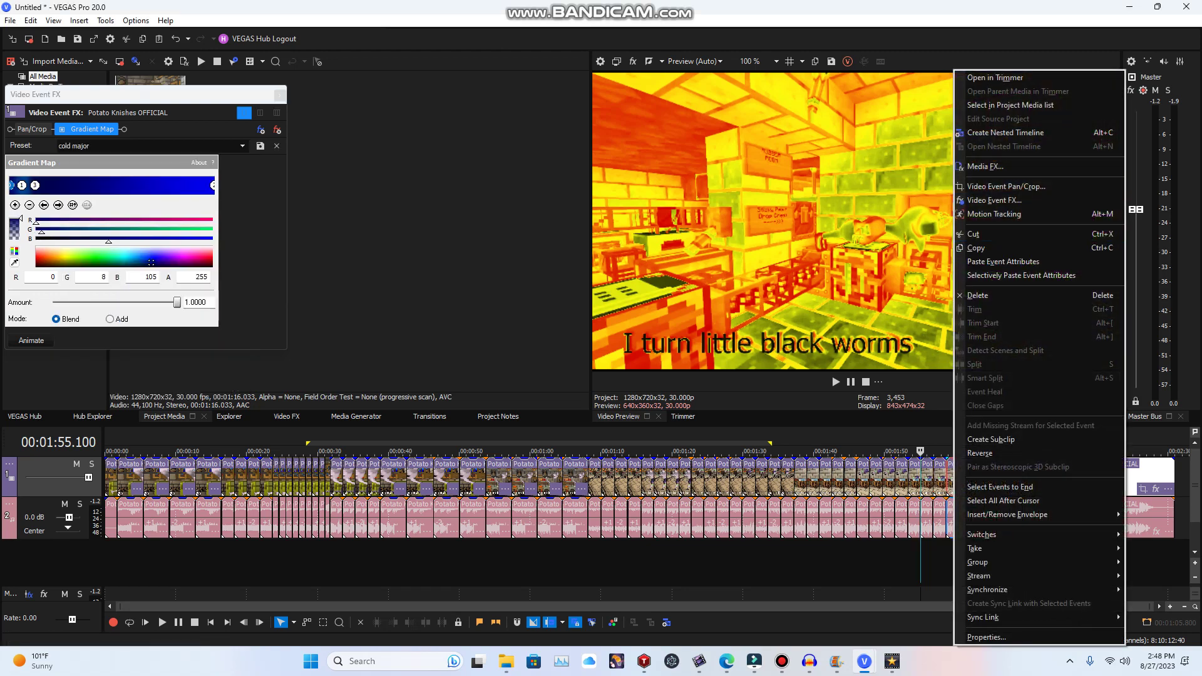
{"action": "left_click", "coordinate": [986, 201]}
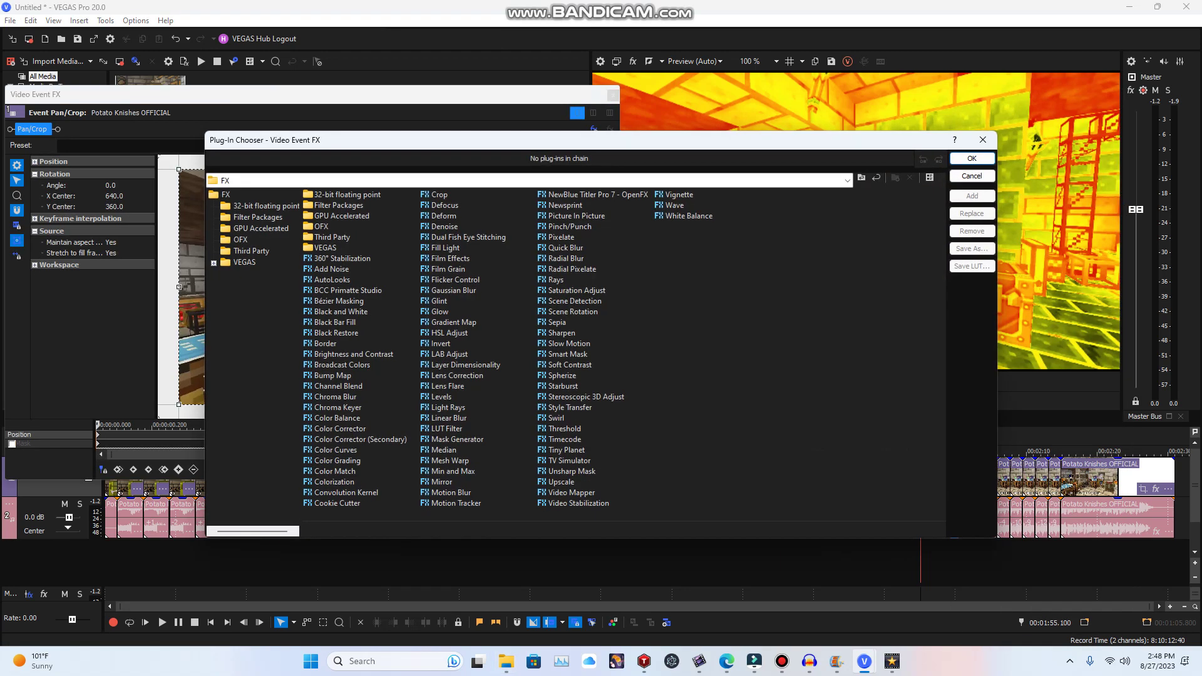
{"action": "left_click", "coordinate": [453, 323]}
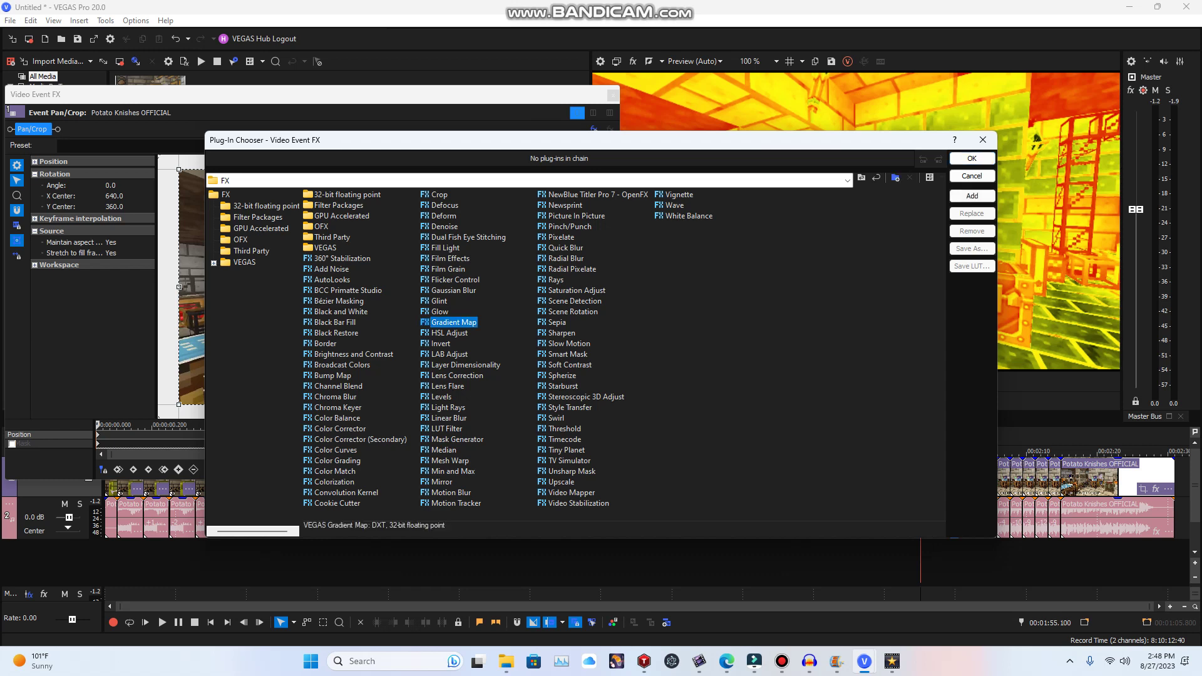
{"action": "left_click", "coordinate": [971, 196]}
{"action": "left_click", "coordinate": [971, 159]}
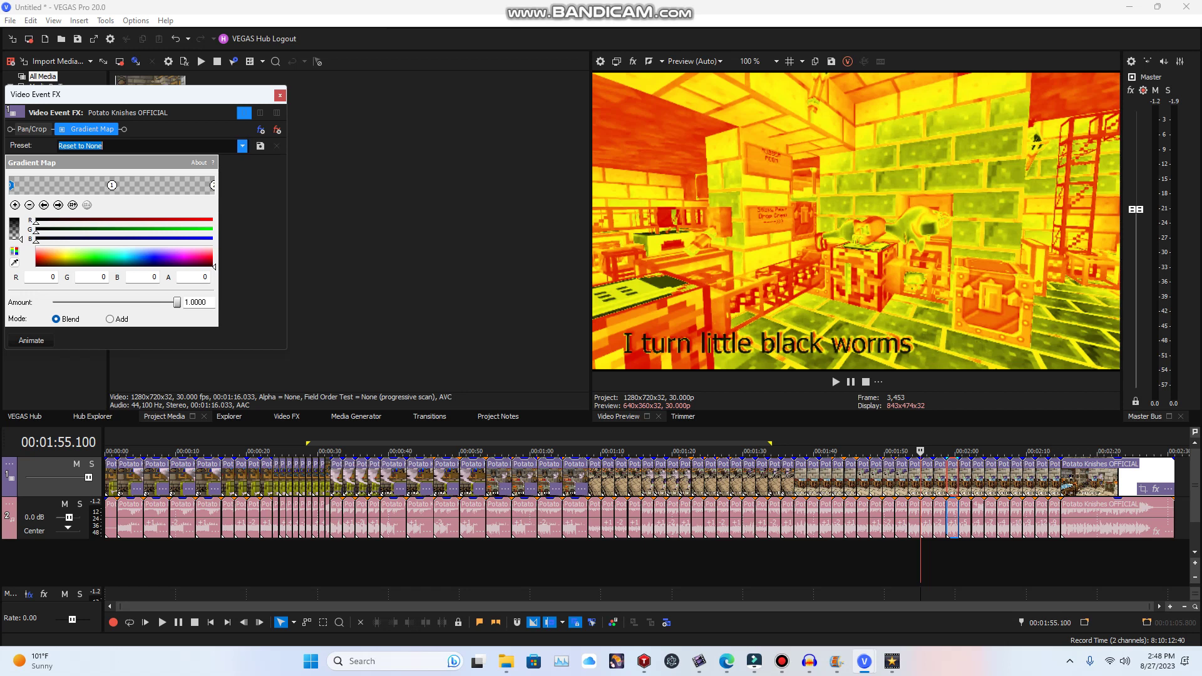
{"action": "left_click", "coordinate": [241, 146]}
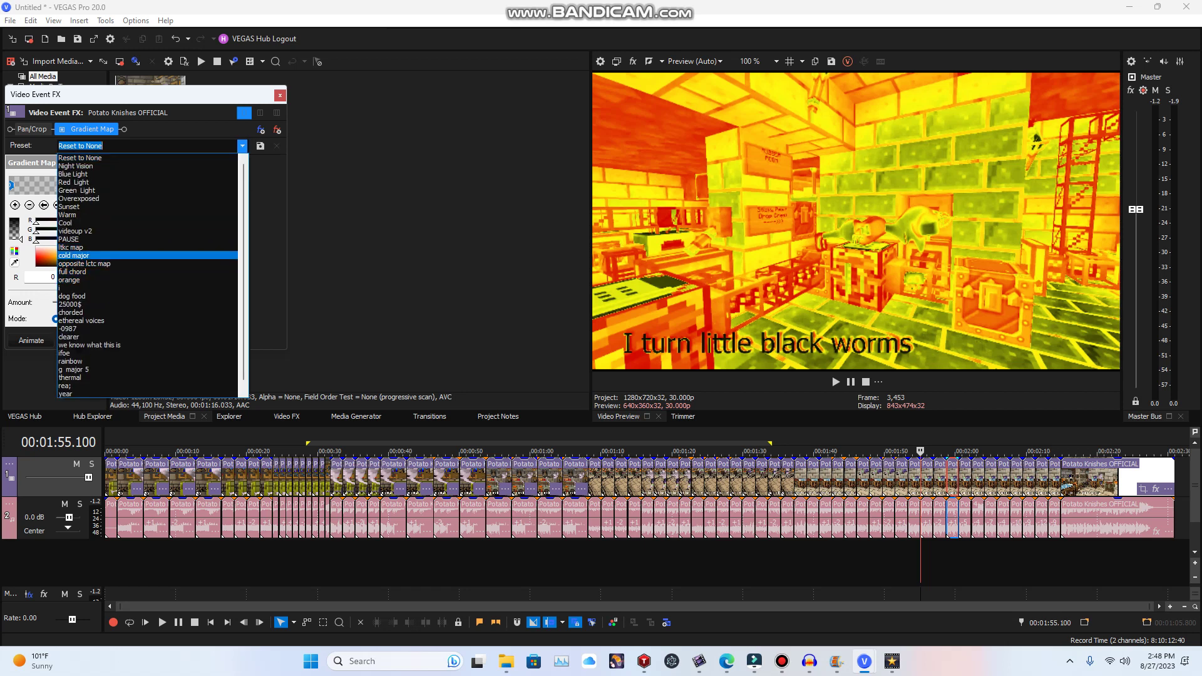
{"action": "left_click", "coordinate": [71, 247]}
- Play back the recoloured clips from about 00:01:50 and pause at 00:02:01.533
{"action": "left_click", "coordinate": [894, 479]}
{"action": "key", "text": "space"}
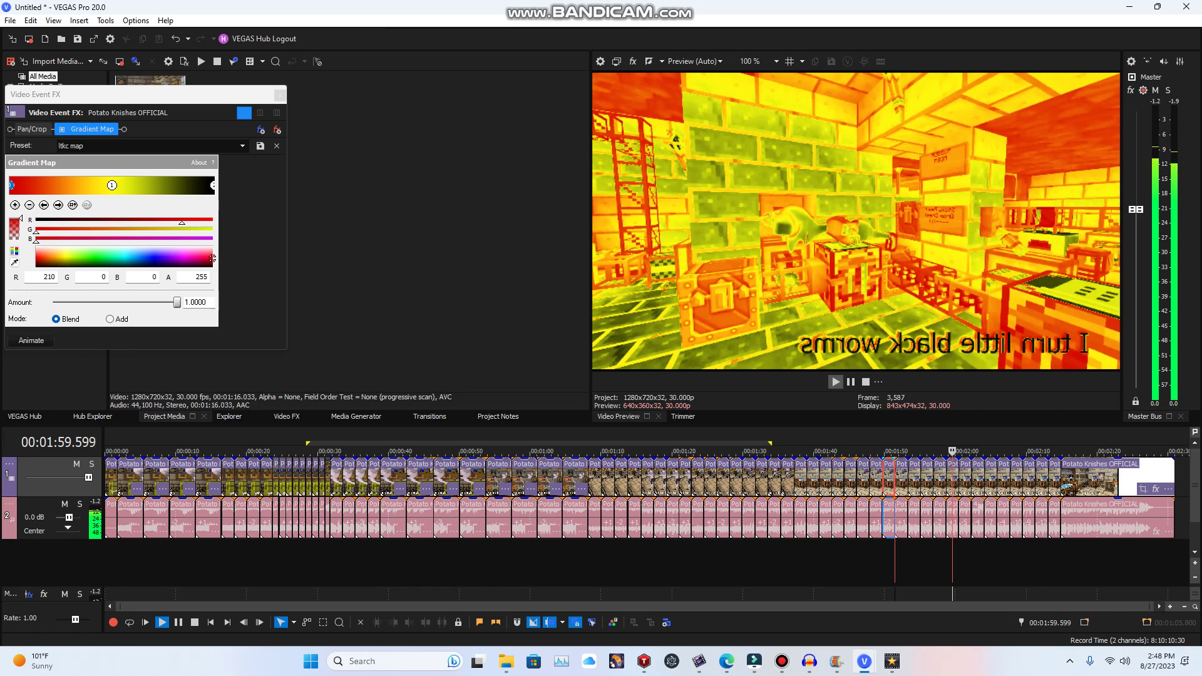
{"action": "key", "text": "Return"}
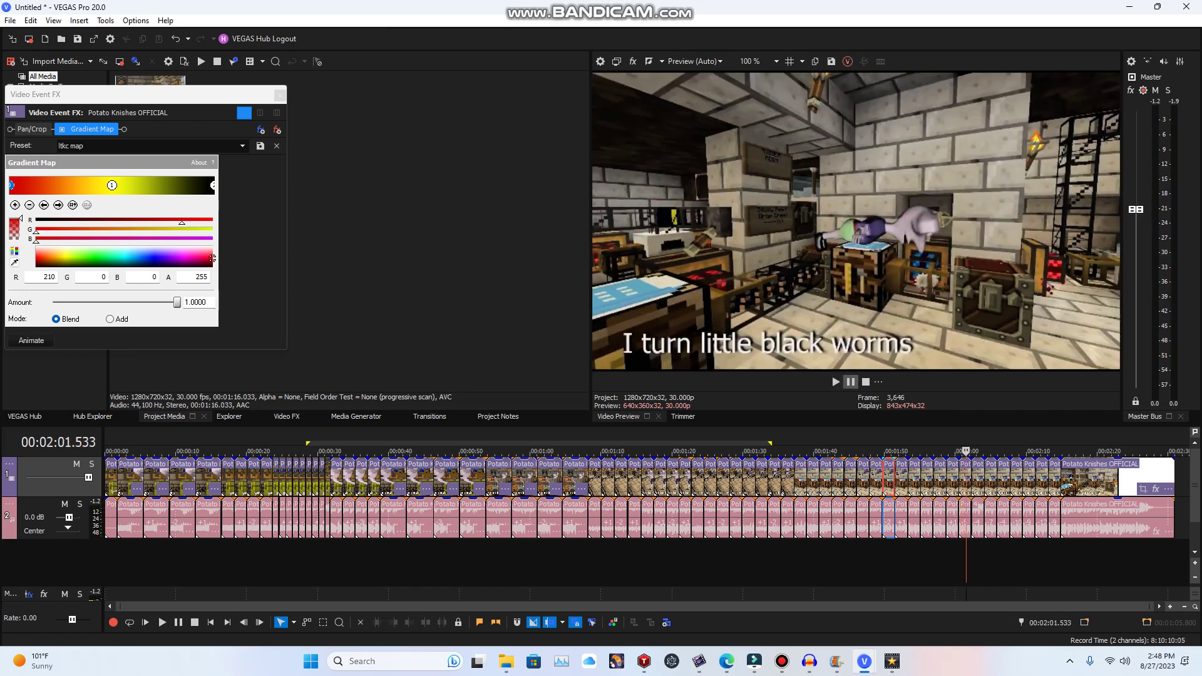
- Flip the event at about 00:01:59 horizontally in its Pan/Crop settings
{"action": "right_click", "coordinate": [952, 482]}
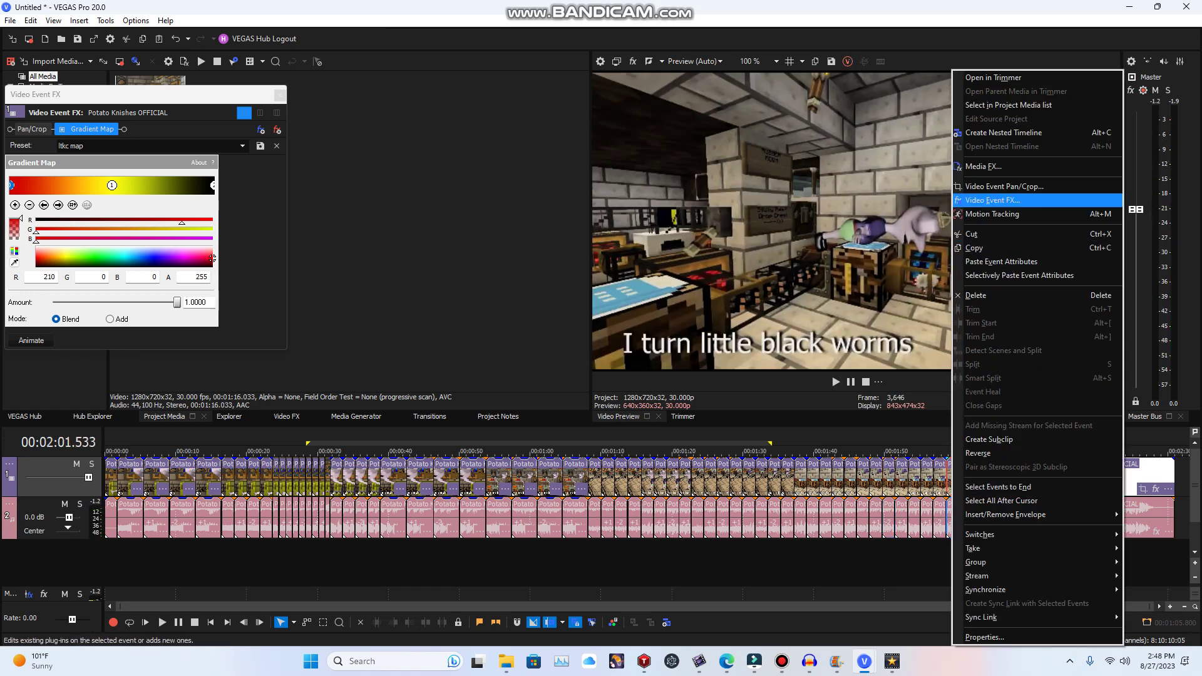
{"action": "left_click", "coordinate": [1001, 186]}
{"action": "right_click", "coordinate": [262, 368]}
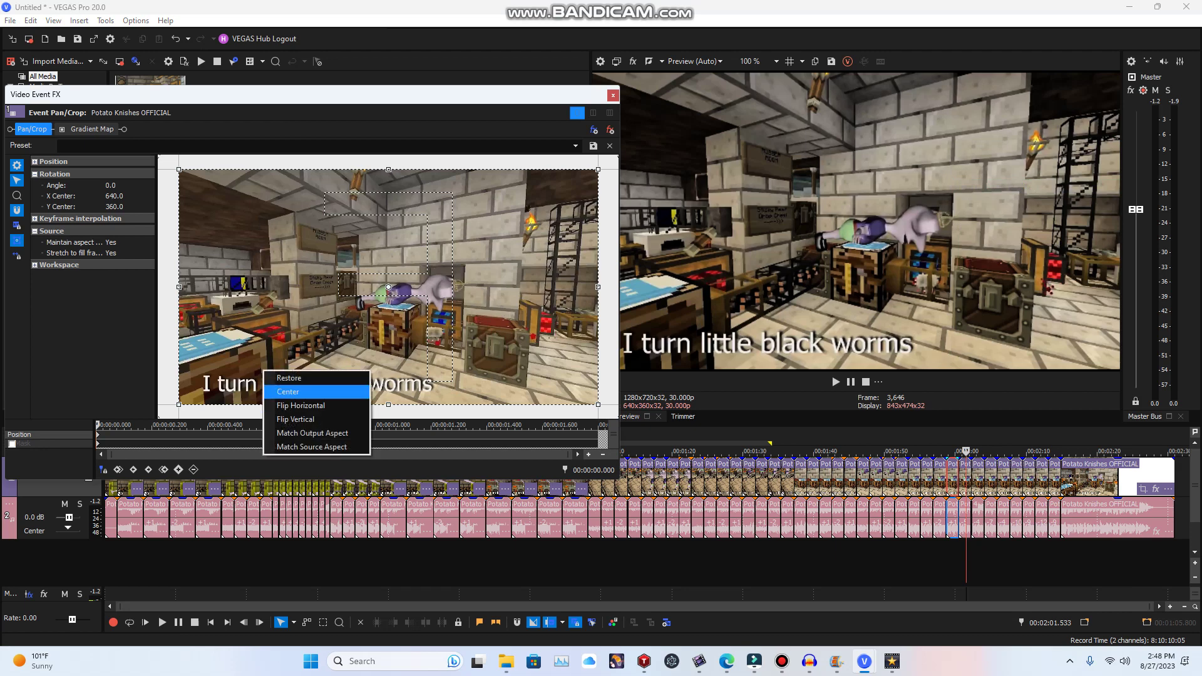
{"action": "left_click", "coordinate": [299, 405]}
- Play back the clips from 00:02:01.533 to about 00:02:13.4 and close the event effects window
{"action": "left_click", "coordinate": [835, 381]}
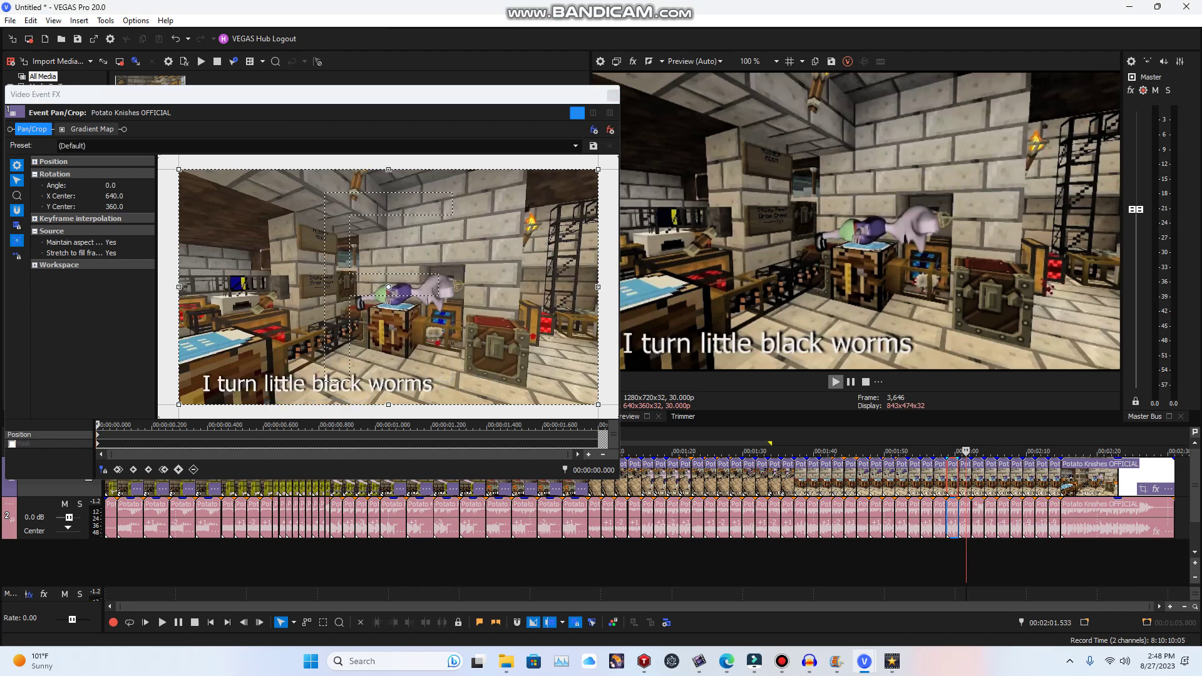
{"action": "left_click", "coordinate": [613, 95]}
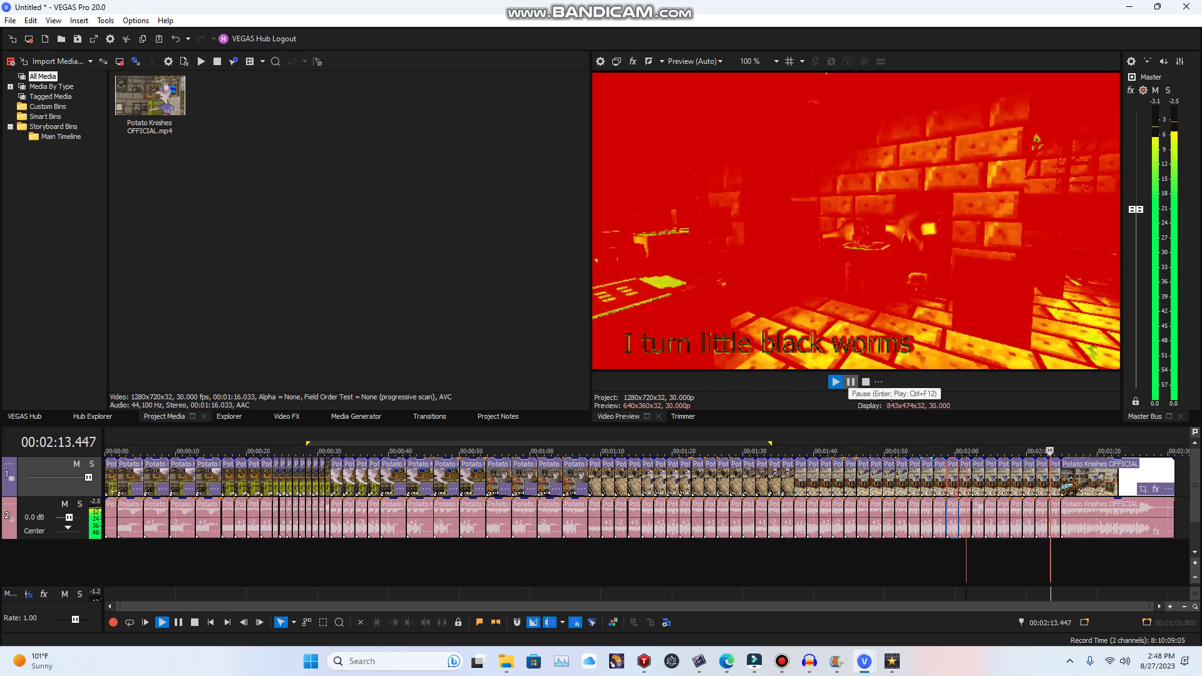
{"action": "left_click", "coordinate": [850, 381]}
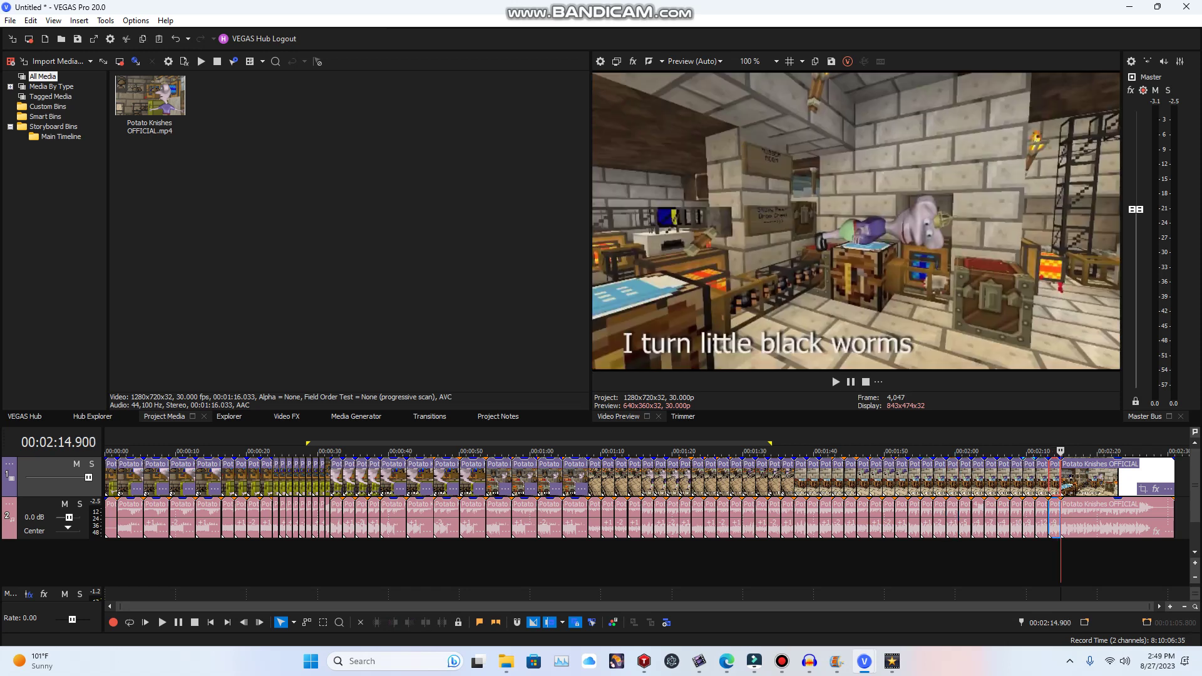
- Paste the copied red and yellow event at 00:02:14.900 and inspect its first Gradient Map effect
{"action": "right_click", "coordinate": [1181, 485]}
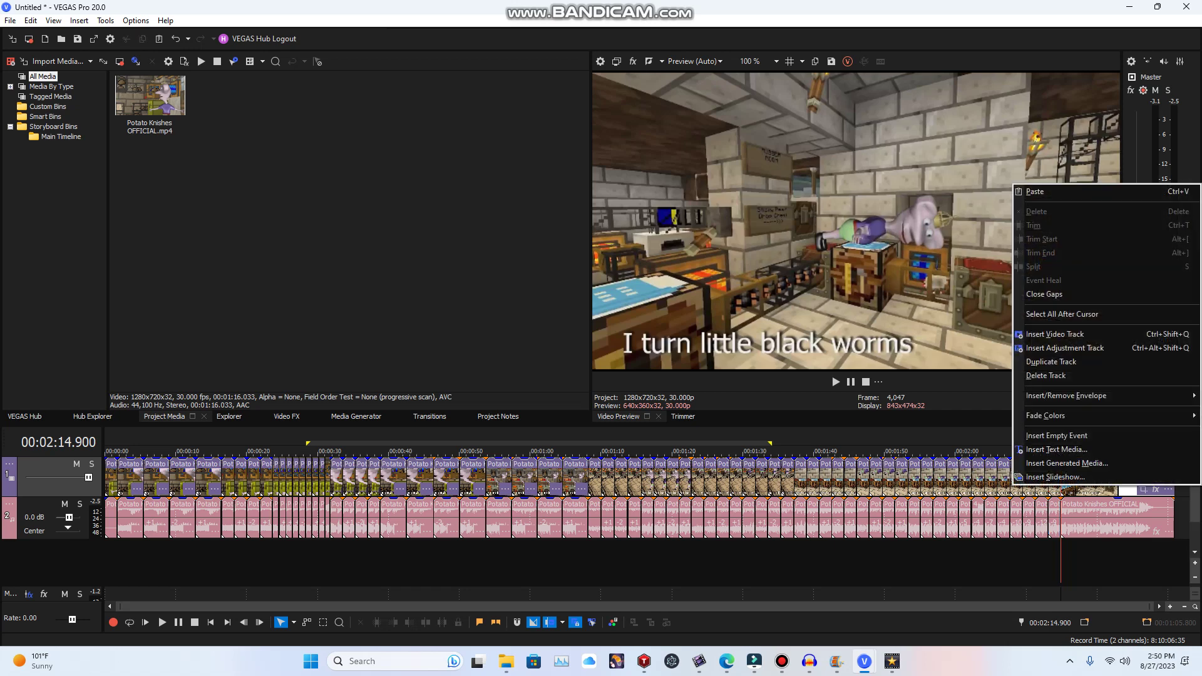
{"action": "left_click", "coordinate": [1035, 191]}
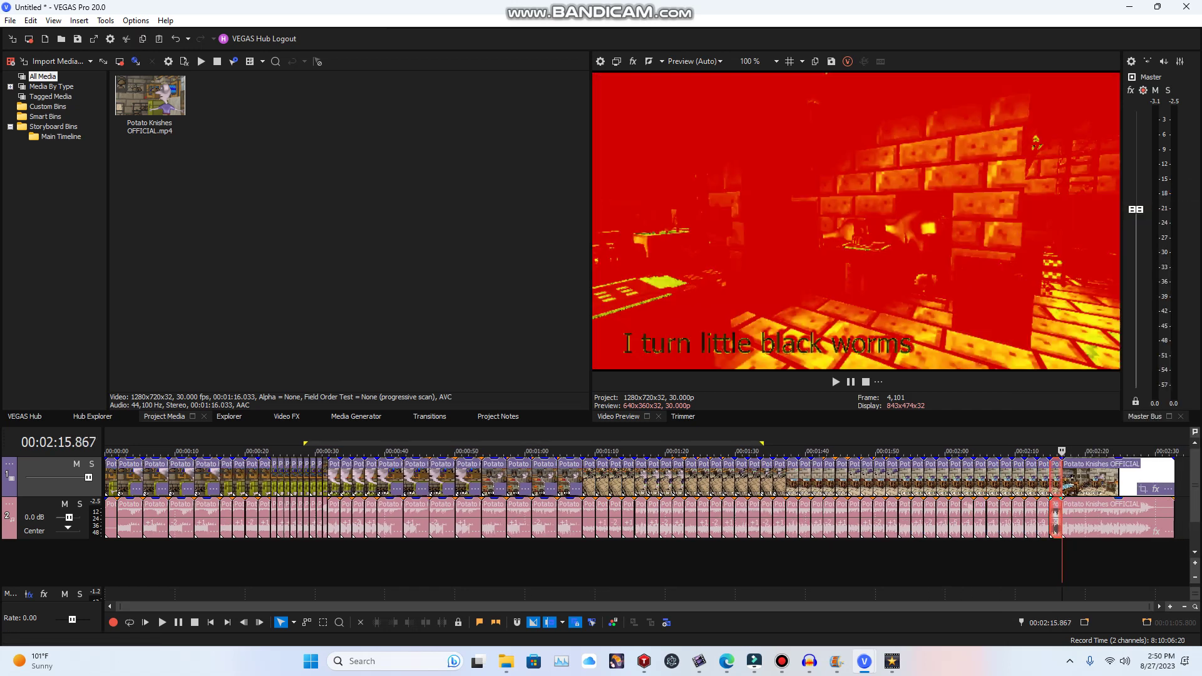
{"action": "right_click", "coordinate": [1055, 480]}
{"action": "left_click", "coordinate": [1069, 186]}
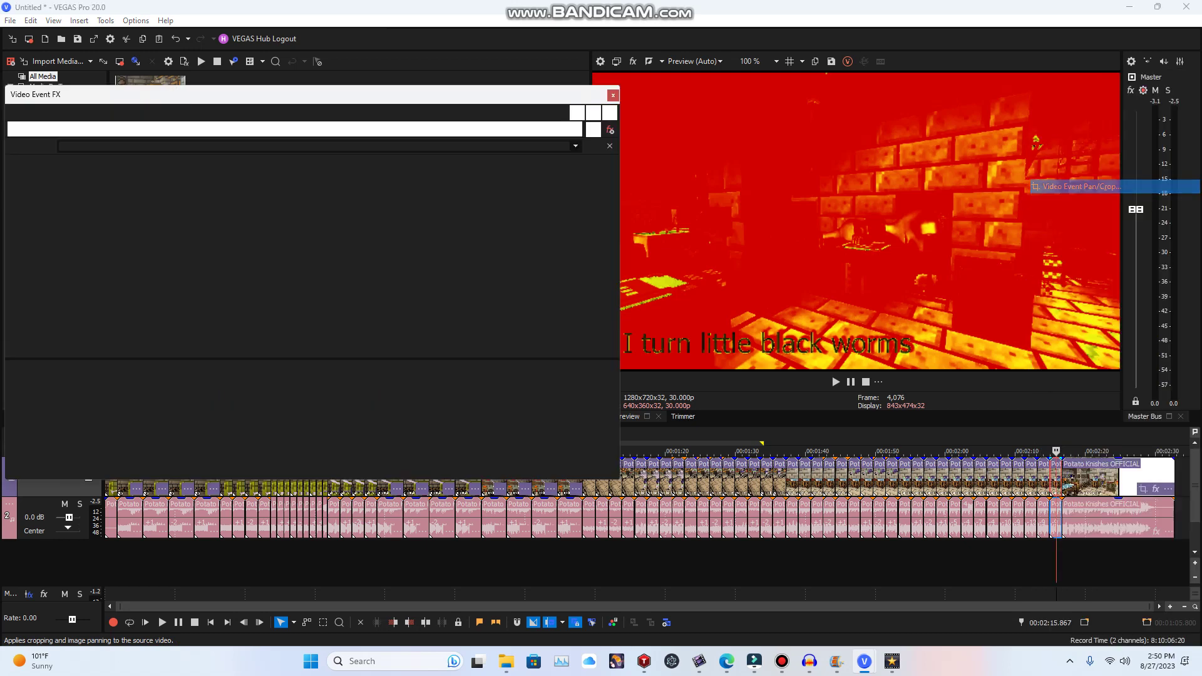
{"action": "left_click", "coordinate": [92, 129]}
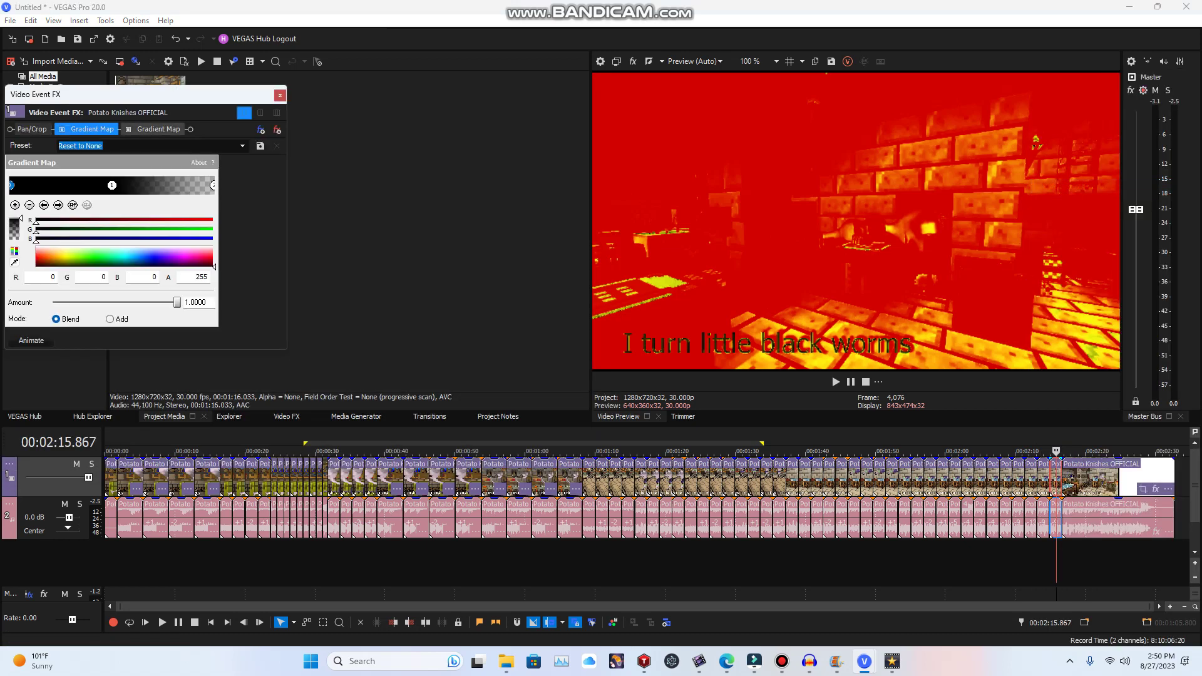
{"action": "left_click", "coordinate": [280, 95]}
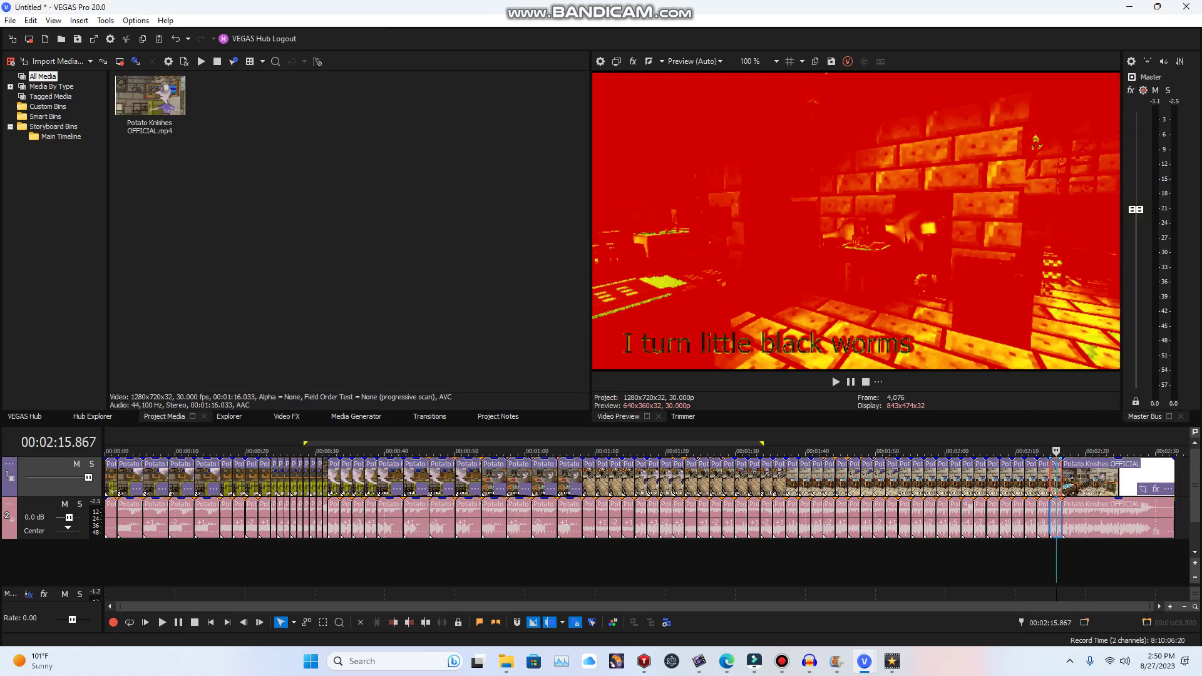